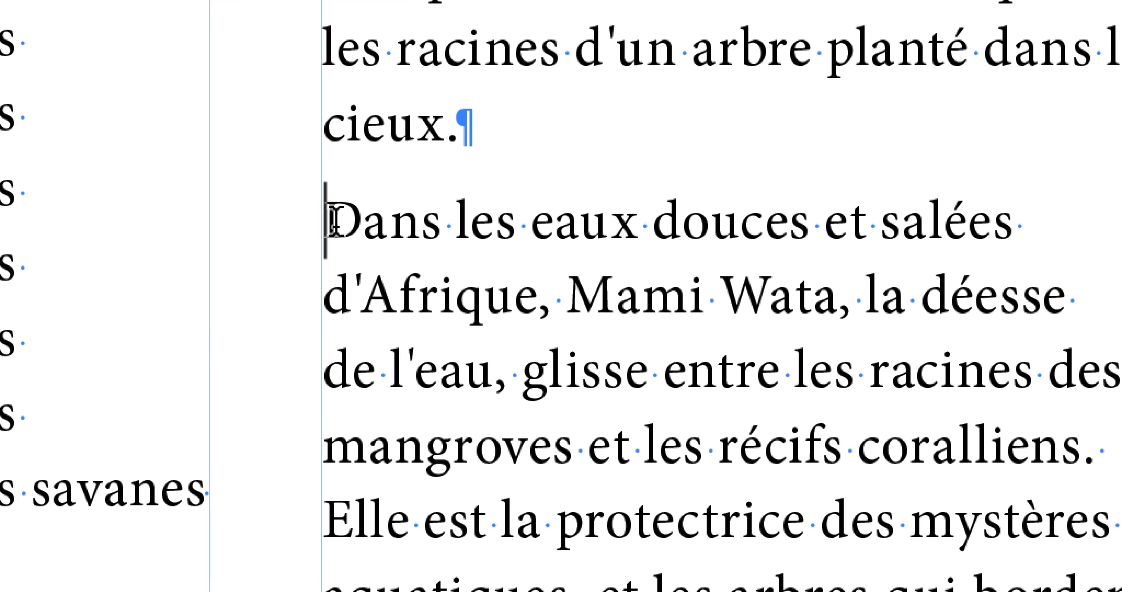
# Insert a column break in front of the paragraph beginning "Dans les eaux douces et salées".
pyautogui.rightClick(333, 225)
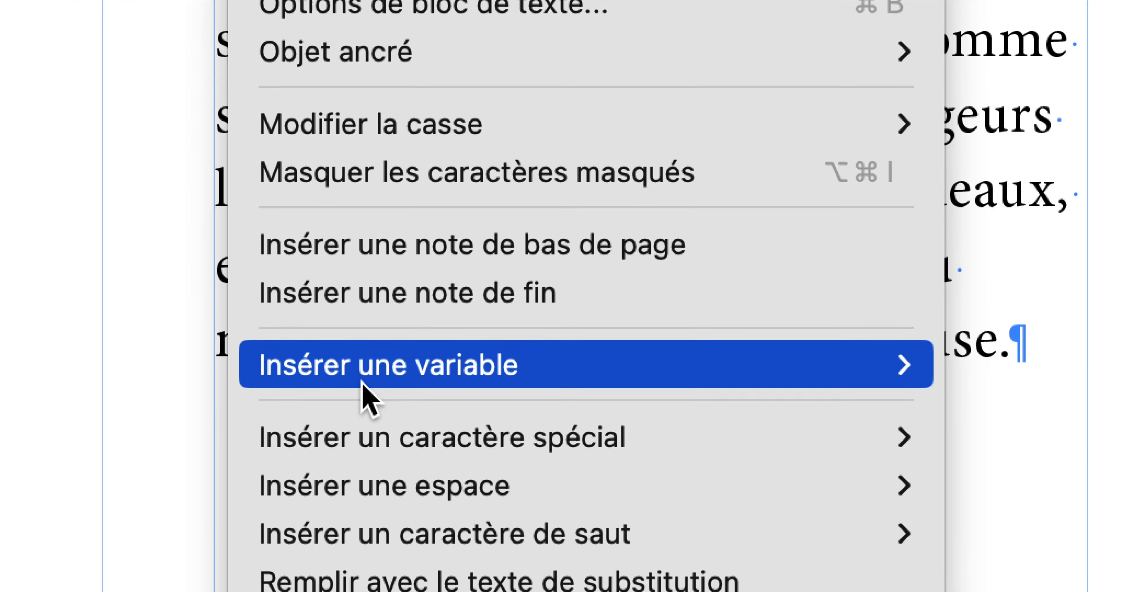
pyautogui.moveTo(366, 425)
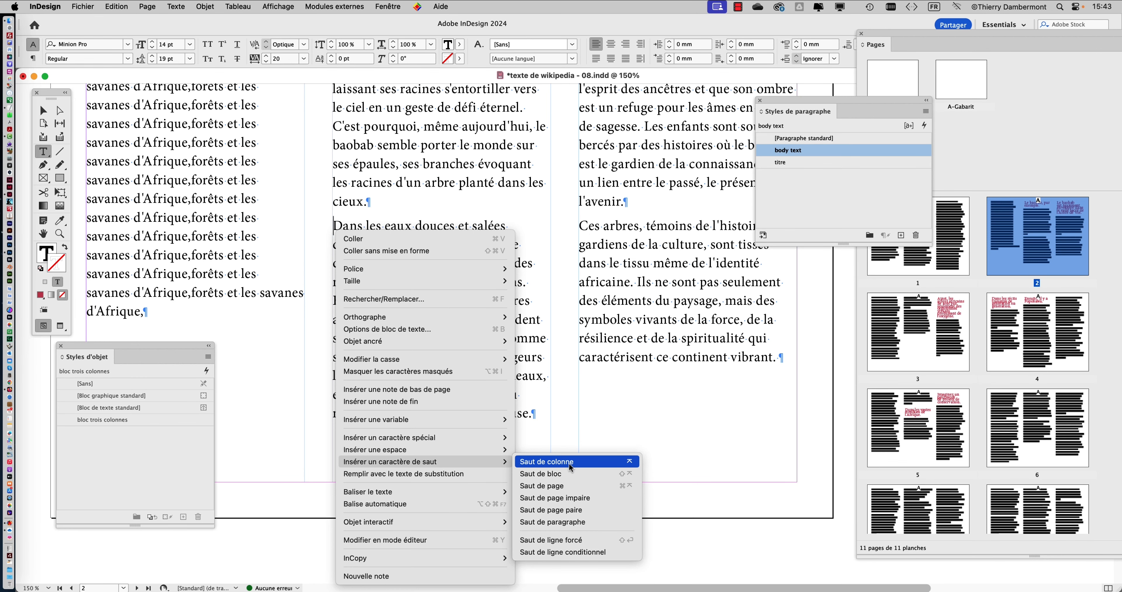
pyautogui.click(570, 465)
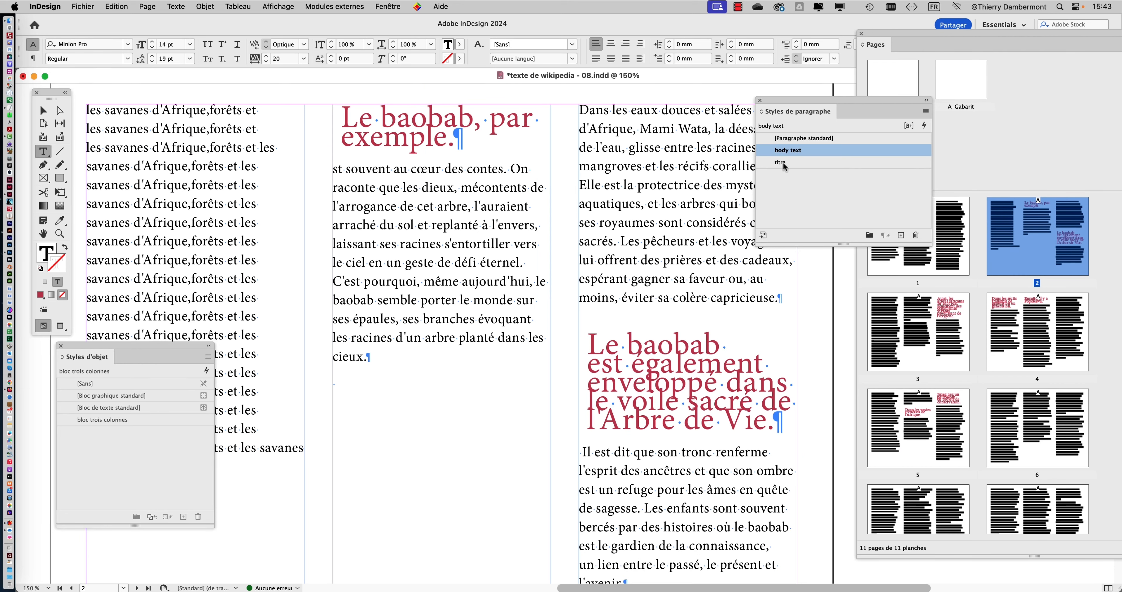
# Examine the column break marker beneath "cieux." at high magnification.
pyautogui.moveTo(773, 101); pyautogui.dragTo(843, 102)
pyautogui.scroll(1, 335, 400)
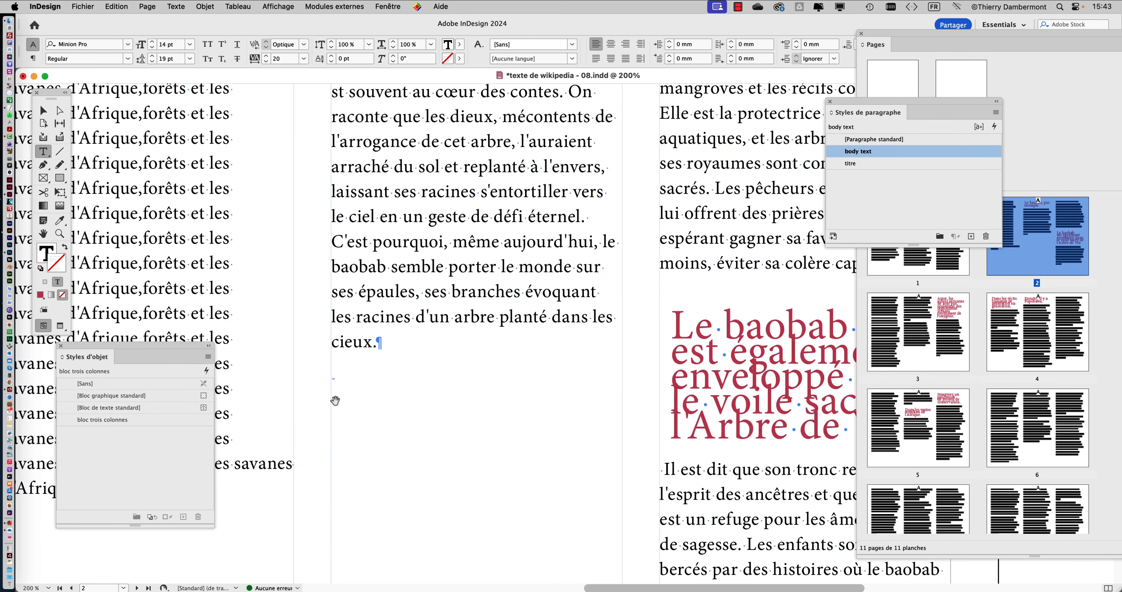
pyautogui.scroll(6, 335, 400)
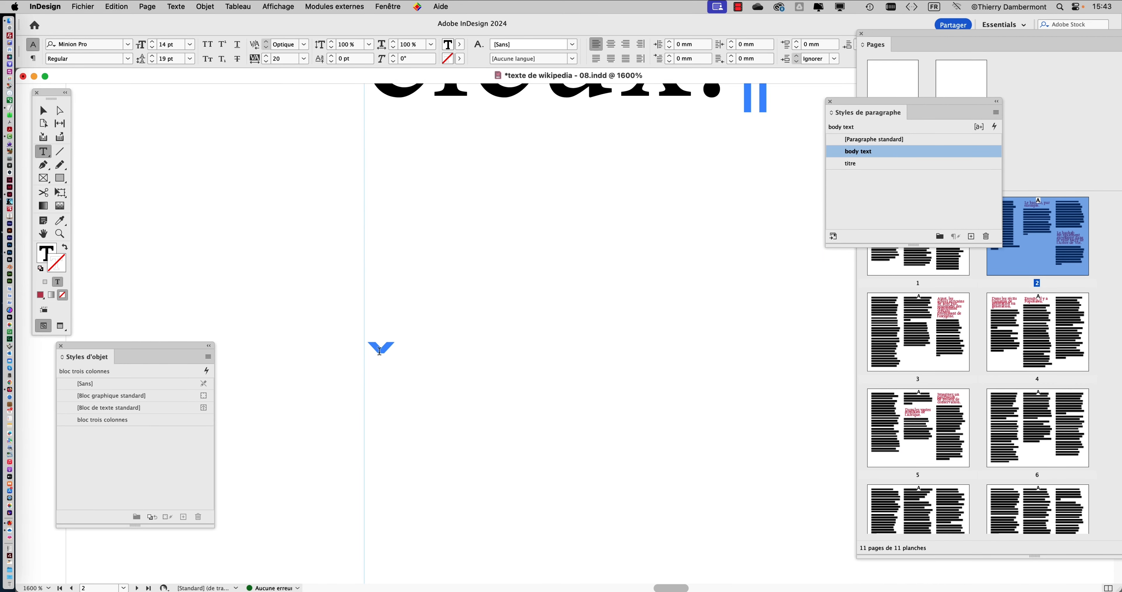
pyautogui.moveTo(371, 344); pyautogui.dragTo(387, 365)
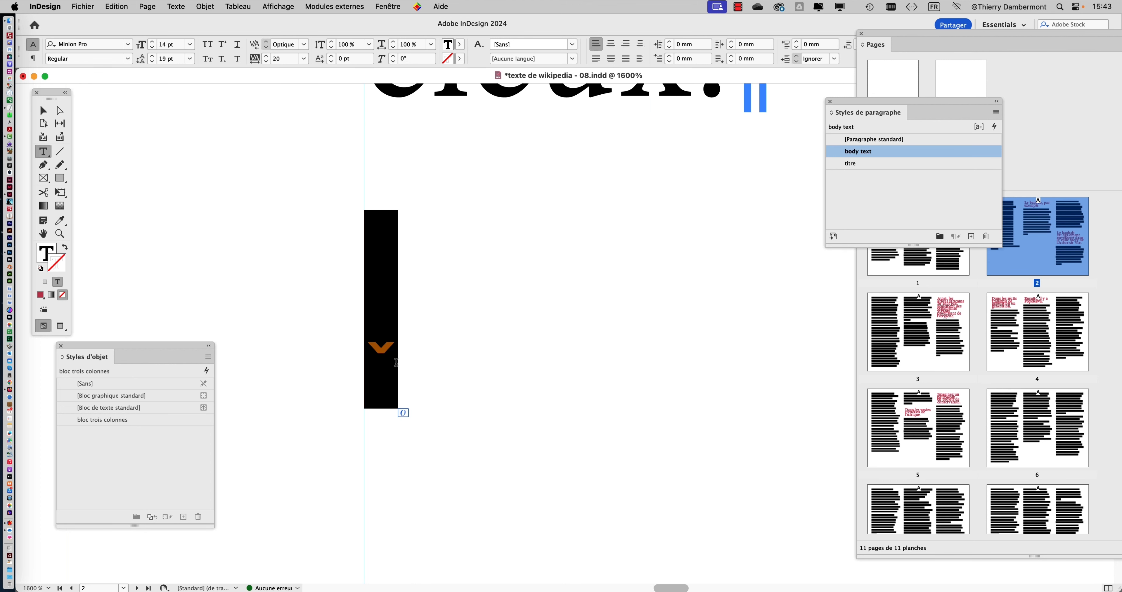
pyautogui.click(394, 353)
pyautogui.doubleClick(394, 352)
pyautogui.click(382, 351)
pyautogui.doubleClick(383, 350)
pyautogui.scroll(-7, 478, 403)
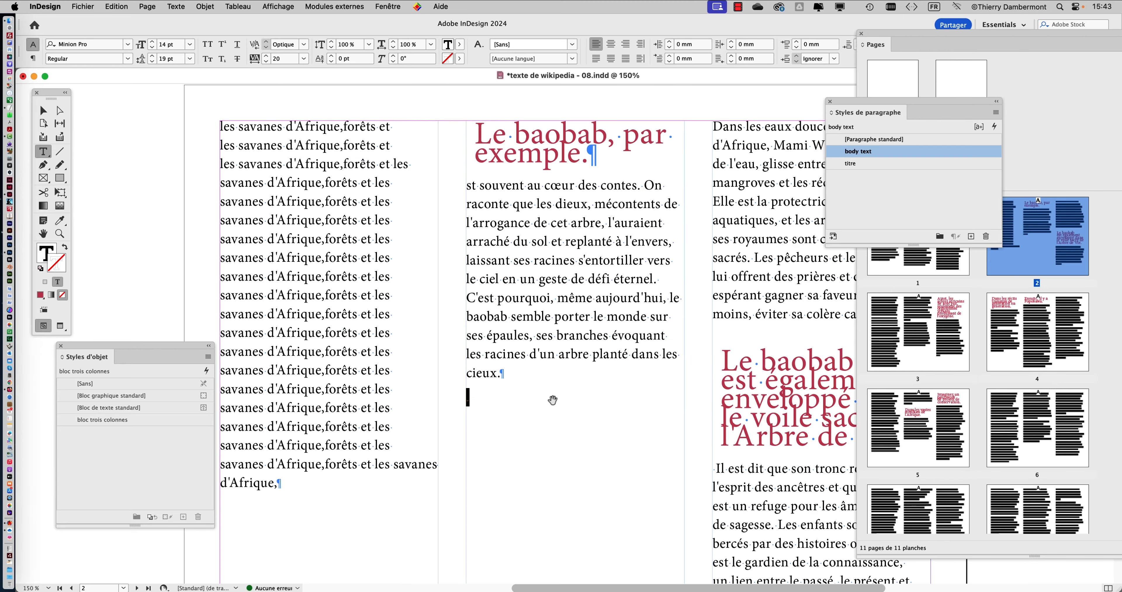
# Select the column break marker beneath "cieux." and delete it.
pyautogui.click(554, 377)
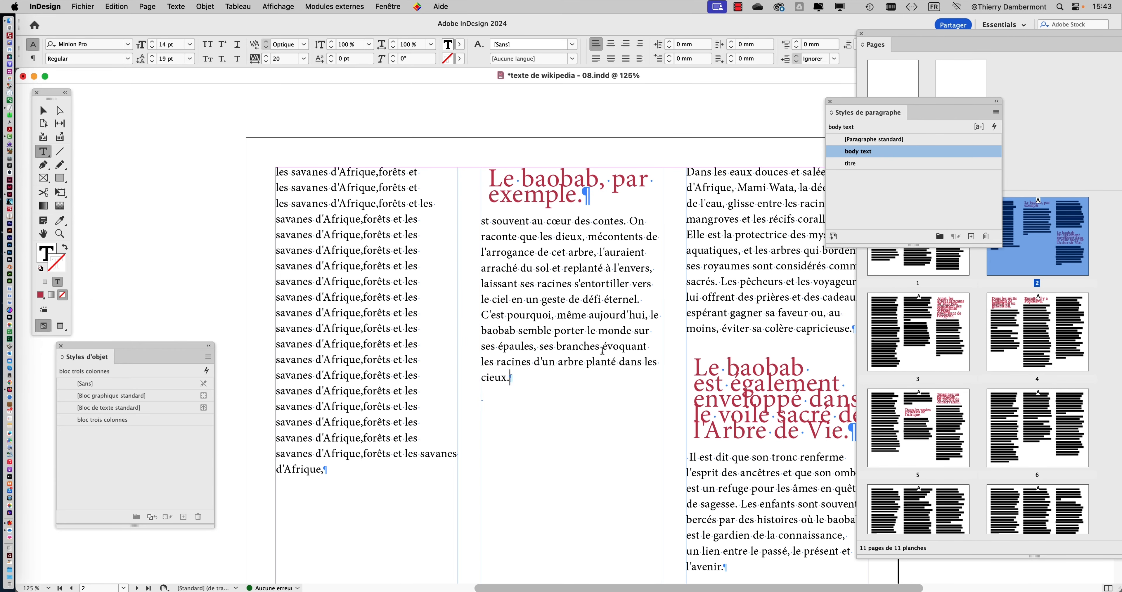
pyautogui.scroll(6, 506, 405)
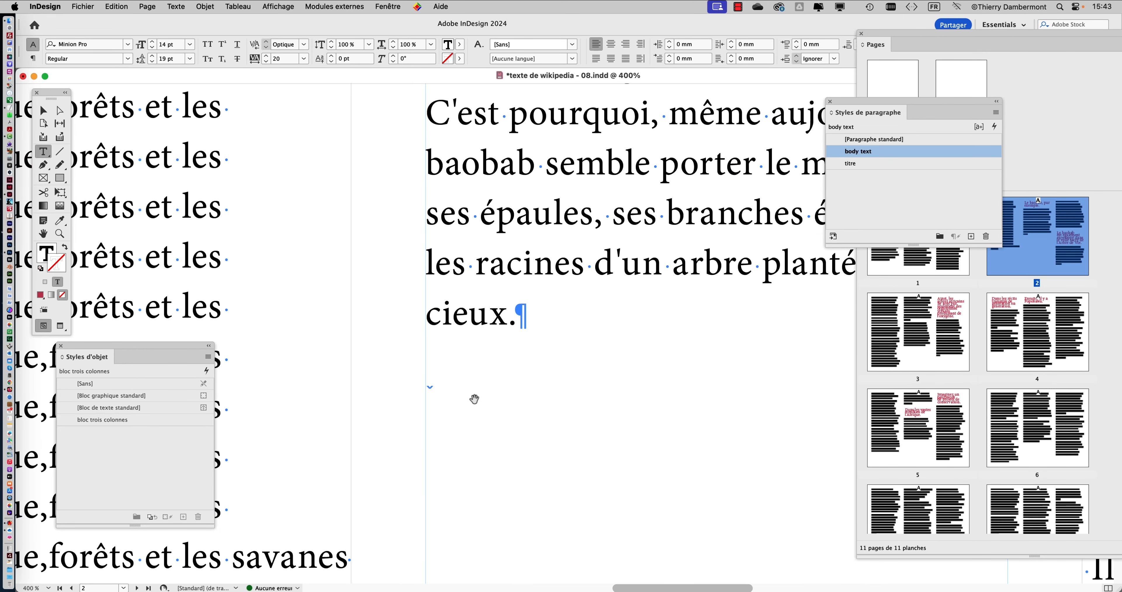
pyautogui.doubleClick(416, 384)
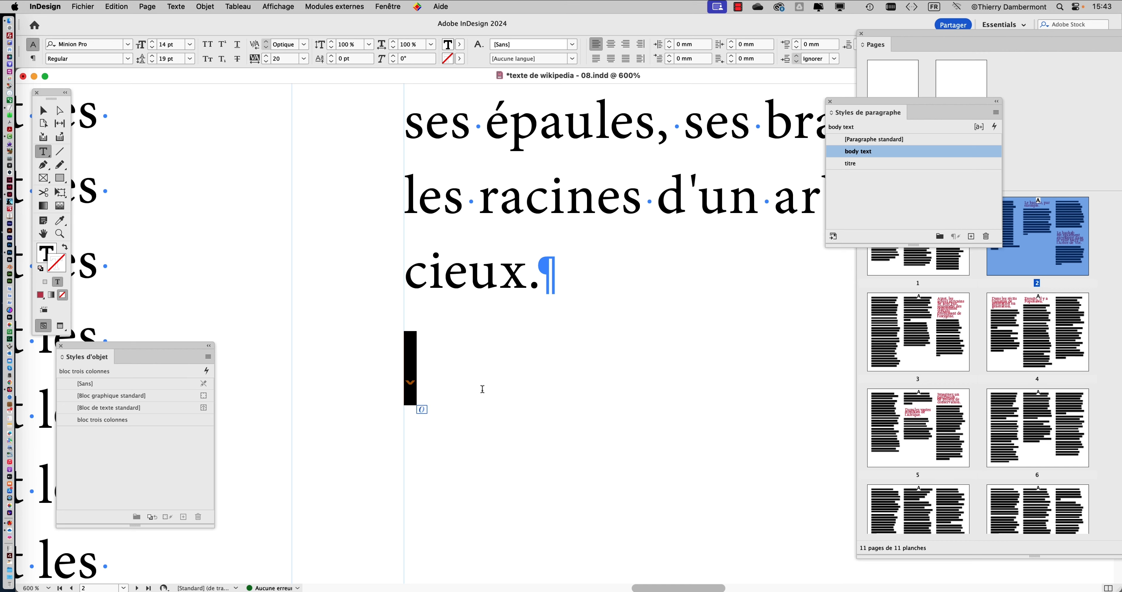
pyautogui.press('BackSpace')
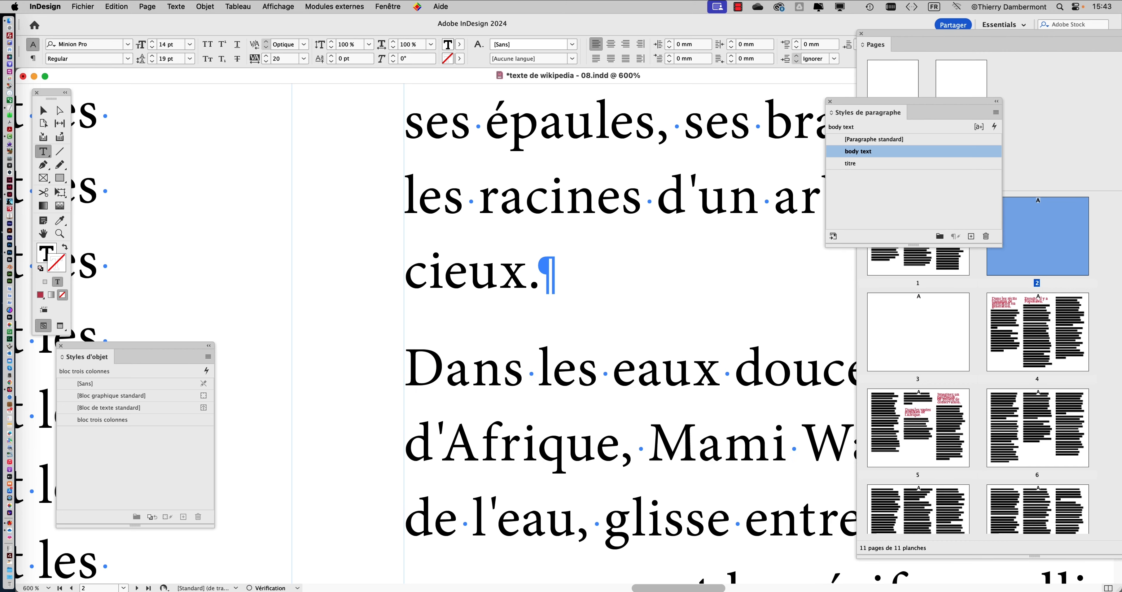
pyautogui.scroll(-6, 547, 395)
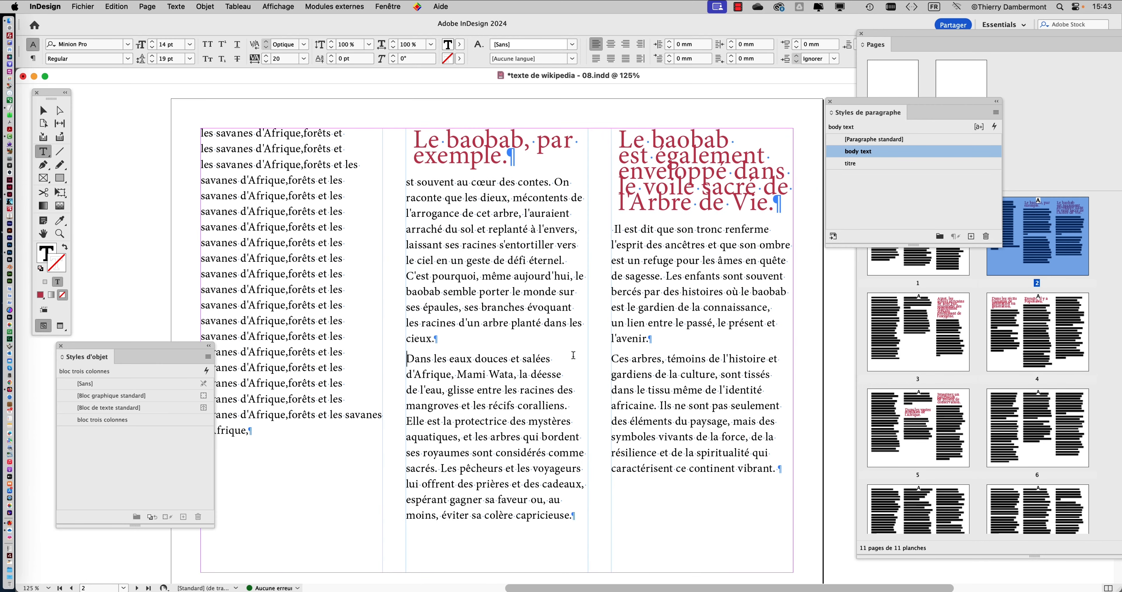
# Move the object styles list clear of the text and insert a column break before "Dans les eaux douces" again.
pyautogui.moveTo(169, 342); pyautogui.dragTo(148, 470)
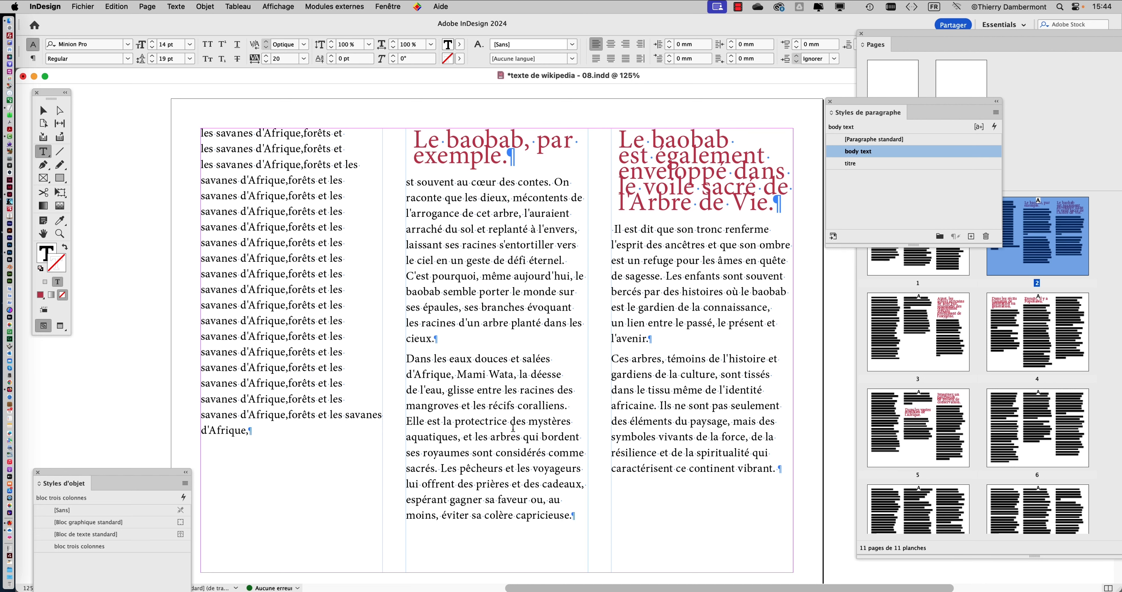
pyautogui.rightClick(407, 360)
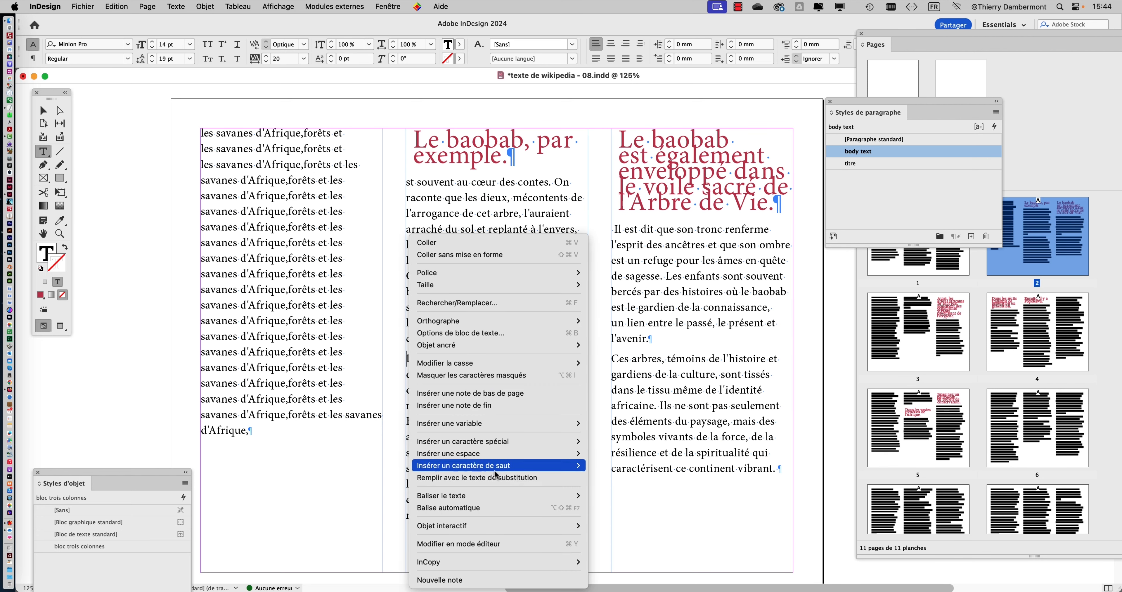
pyautogui.moveTo(495, 467)
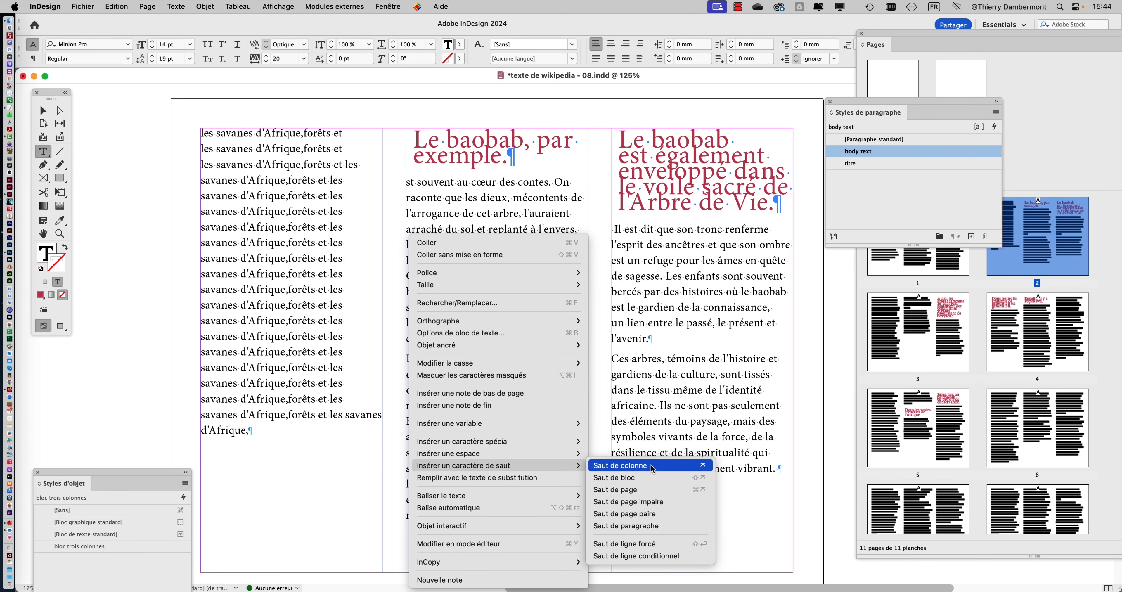
pyautogui.click(652, 467)
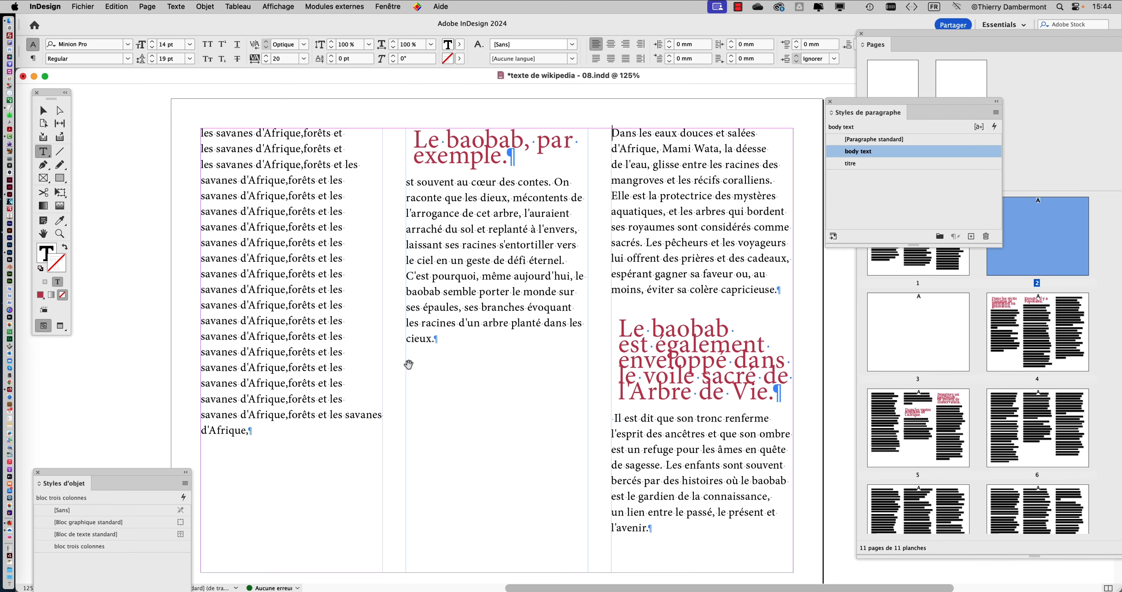
# Delete the column break character beneath "cieux." in the middle column.
pyautogui.scroll(8, 408, 360)
pyautogui.moveTo(392, 339); pyautogui.dragTo(407, 366)
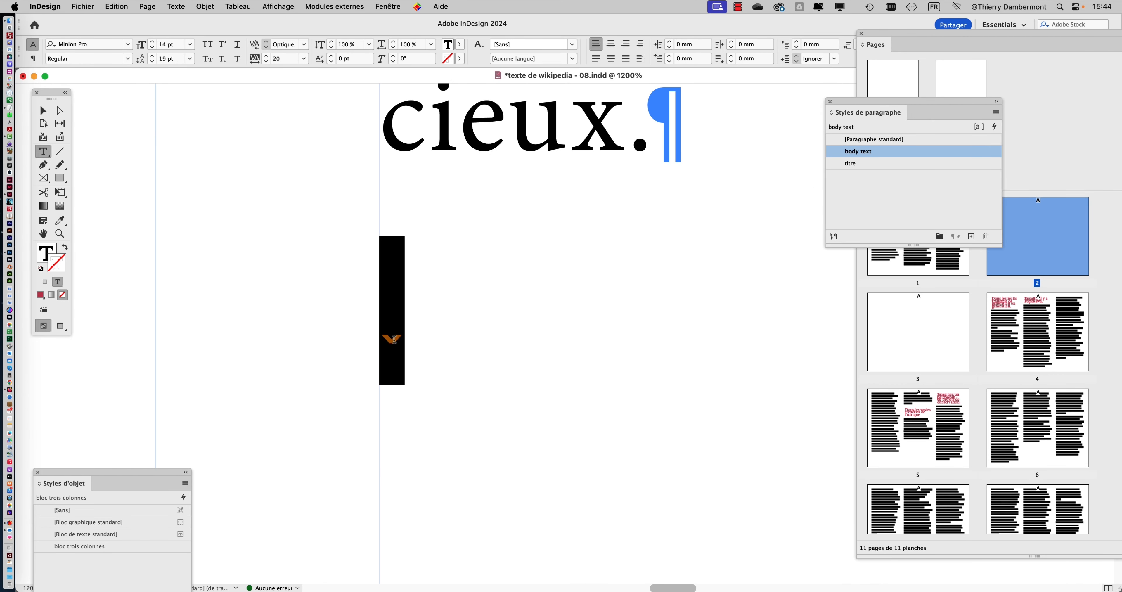
pyautogui.press('BackSpace')
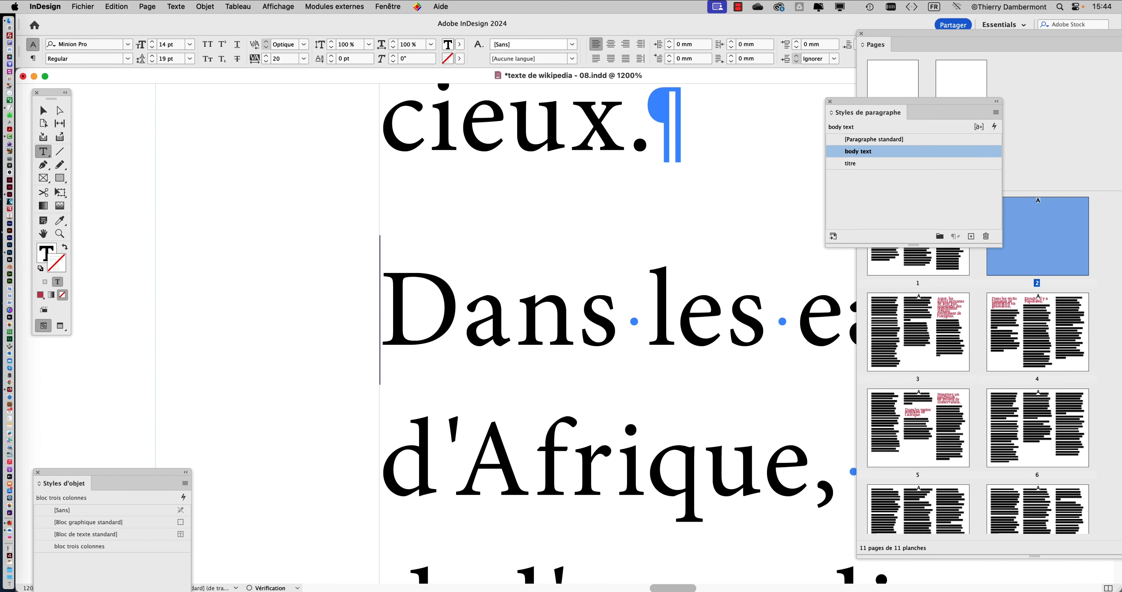
# Insert a page break before "Dans les eaux douces et salées" and check the text on the following page.
pyautogui.scroll(-8, 419, 307)
pyautogui.rightClick(419, 308)
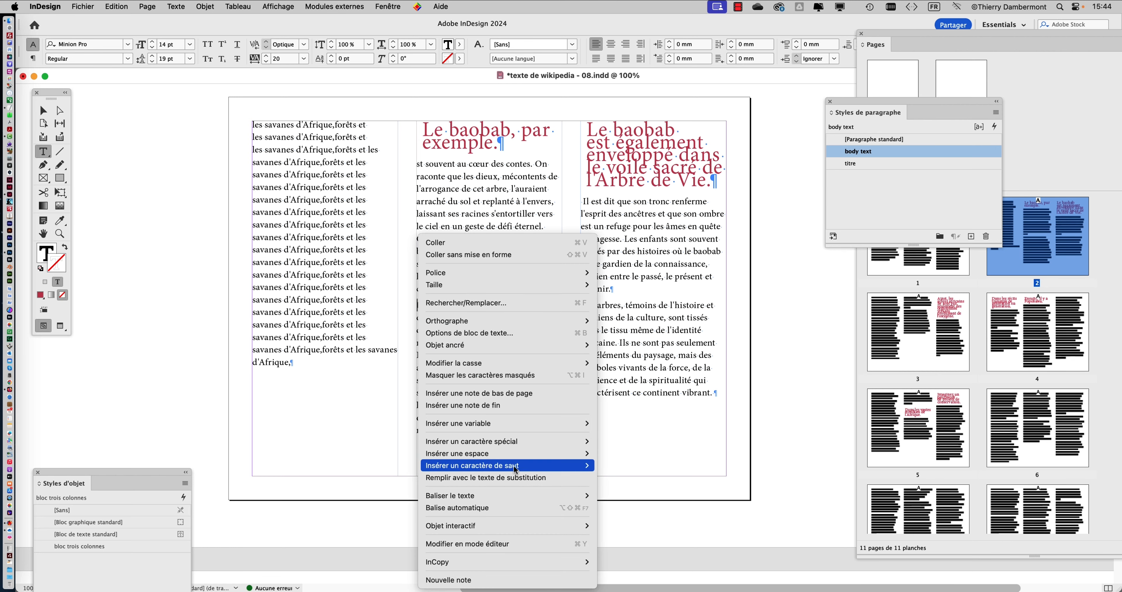
pyautogui.moveTo(515, 468)
pyautogui.click(657, 489)
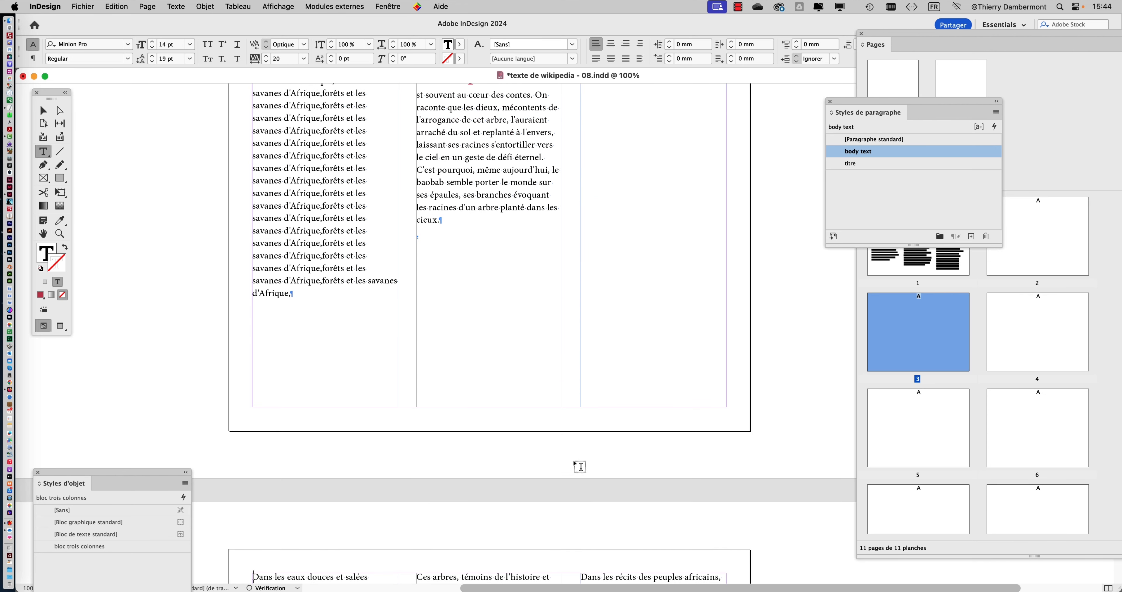
pyautogui.scroll(-8, 454, 457)
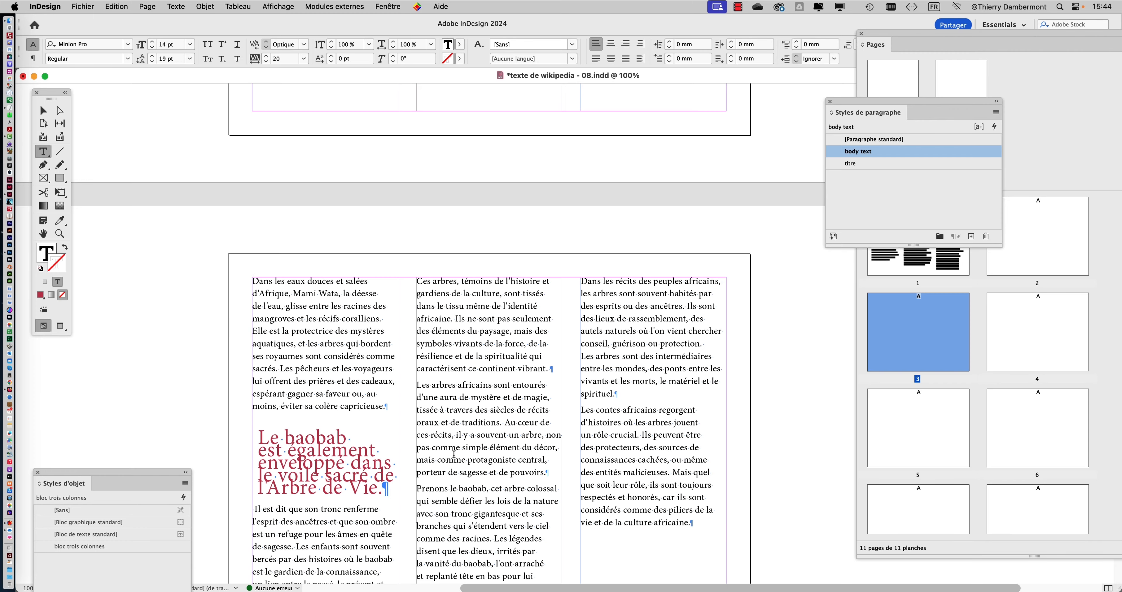
pyautogui.scroll(6, 444, 392)
# Select the page break marker beneath "cieux." on page 2 and delete it.
pyautogui.scroll(5, 416, 157)
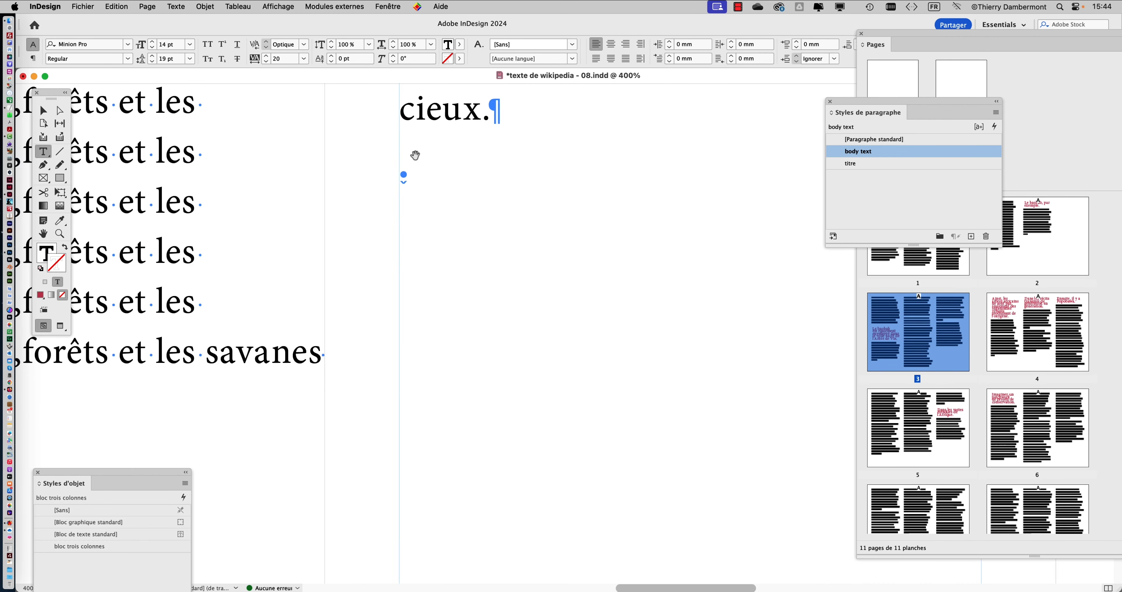
pyautogui.scroll(8, 403, 175)
pyautogui.doubleClick(357, 233)
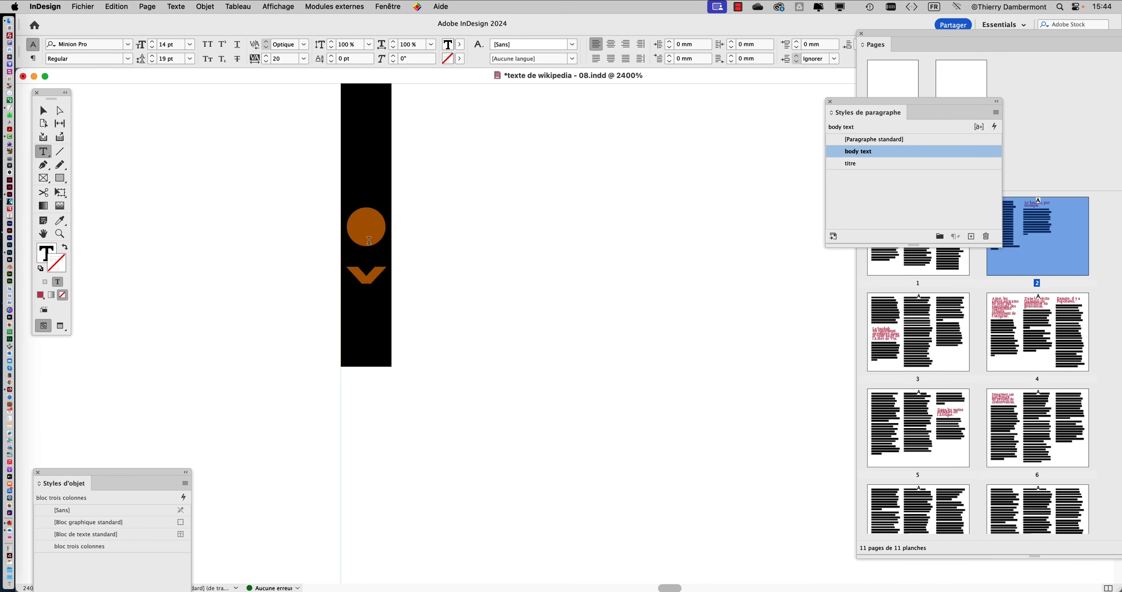
pyautogui.scroll(-5, 406, 258)
pyautogui.scroll(-5, 406, 259)
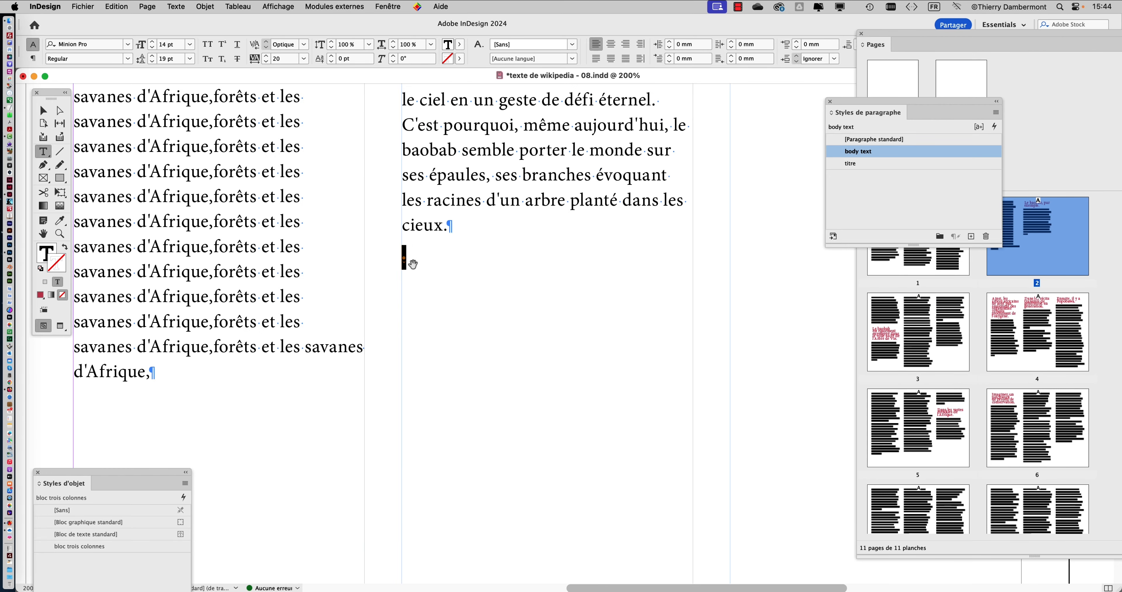
pyautogui.press('BackSpace')
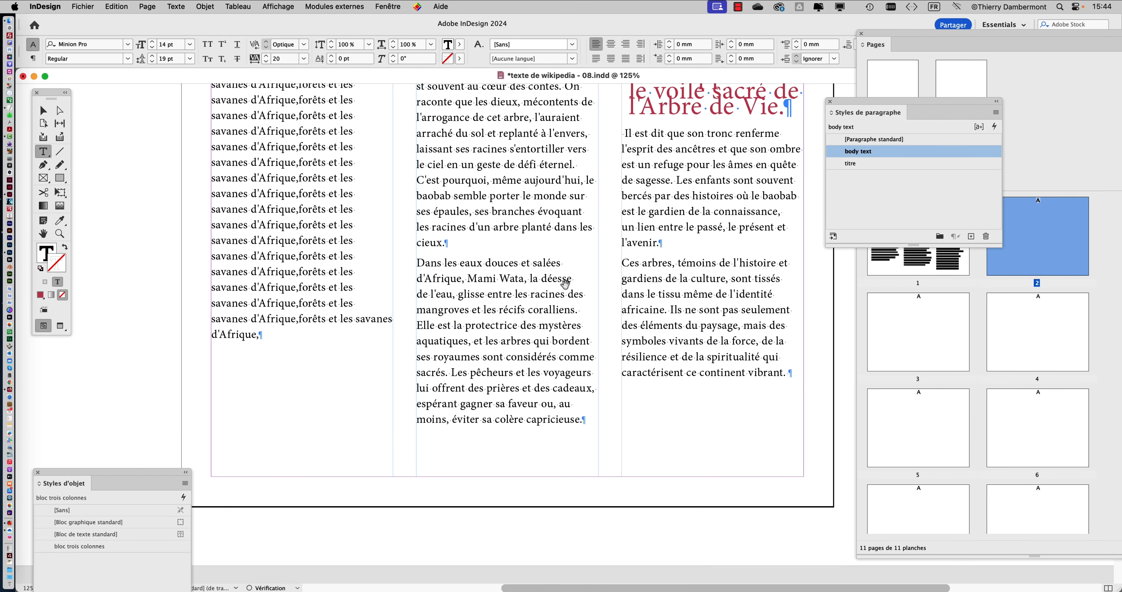
# Switch to the Selection tool and deselect the threaded text frame on page 2.
pyautogui.scroll(-2, 604, 291)
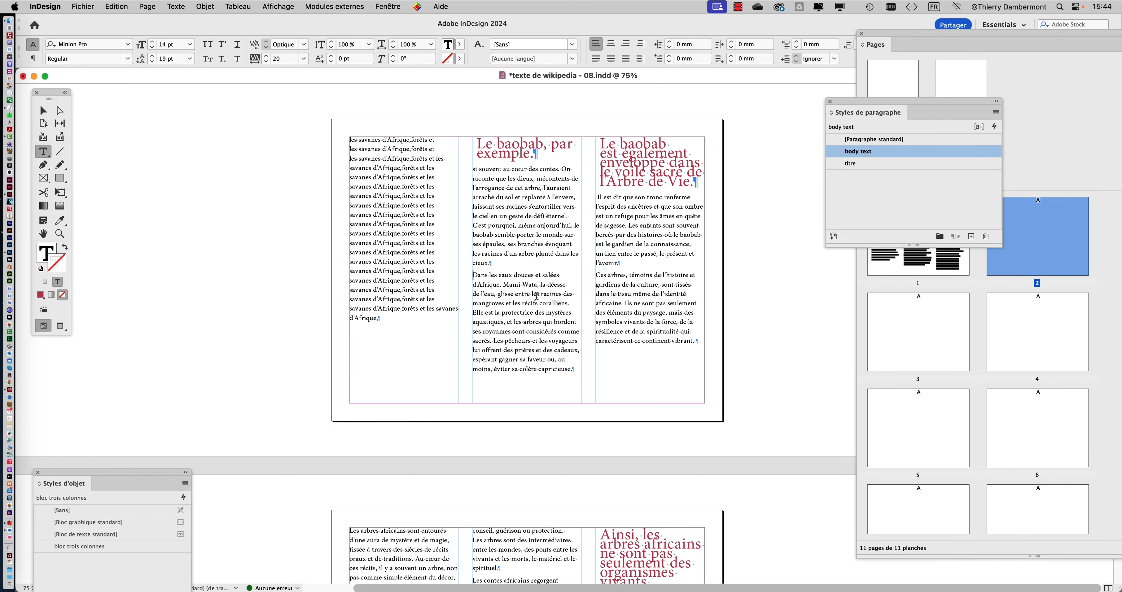
pyautogui.scroll(-3, 537, 296)
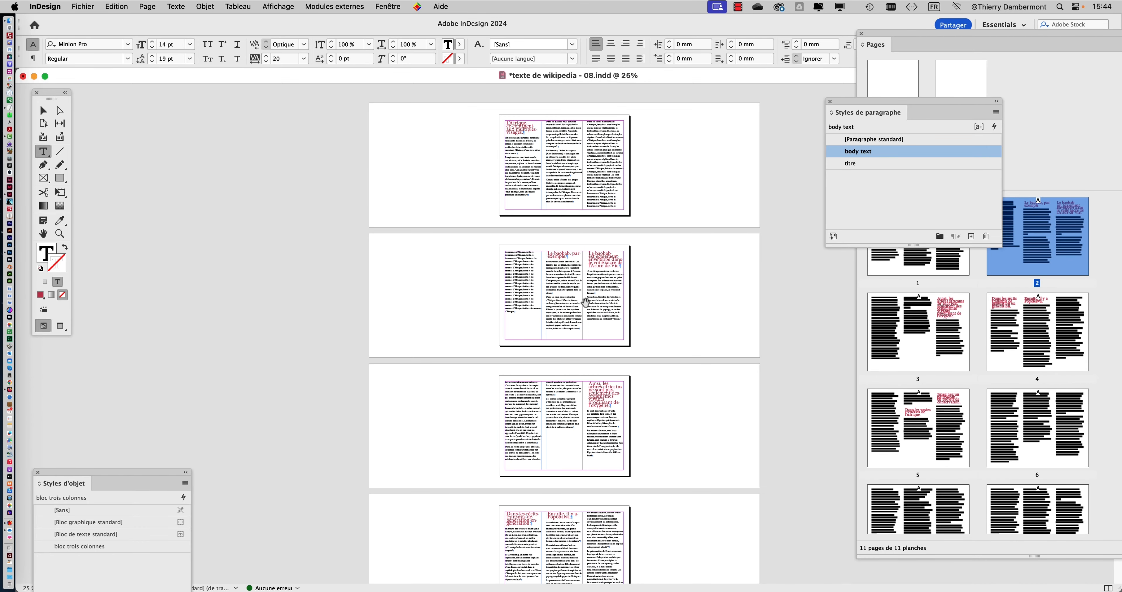
pyautogui.click(40, 110)
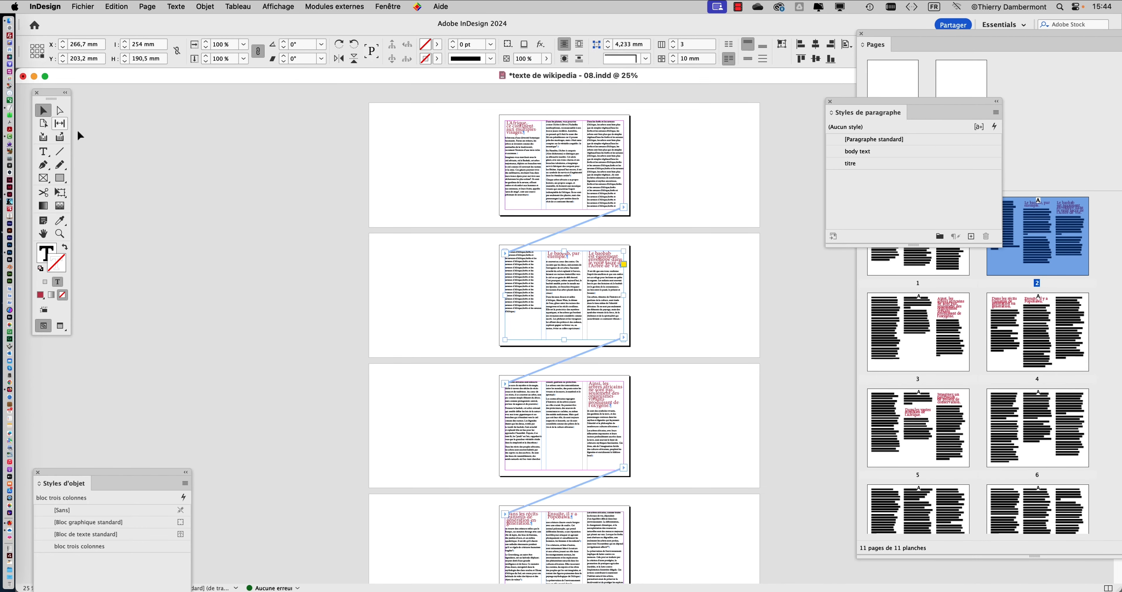
pyautogui.click(422, 204)
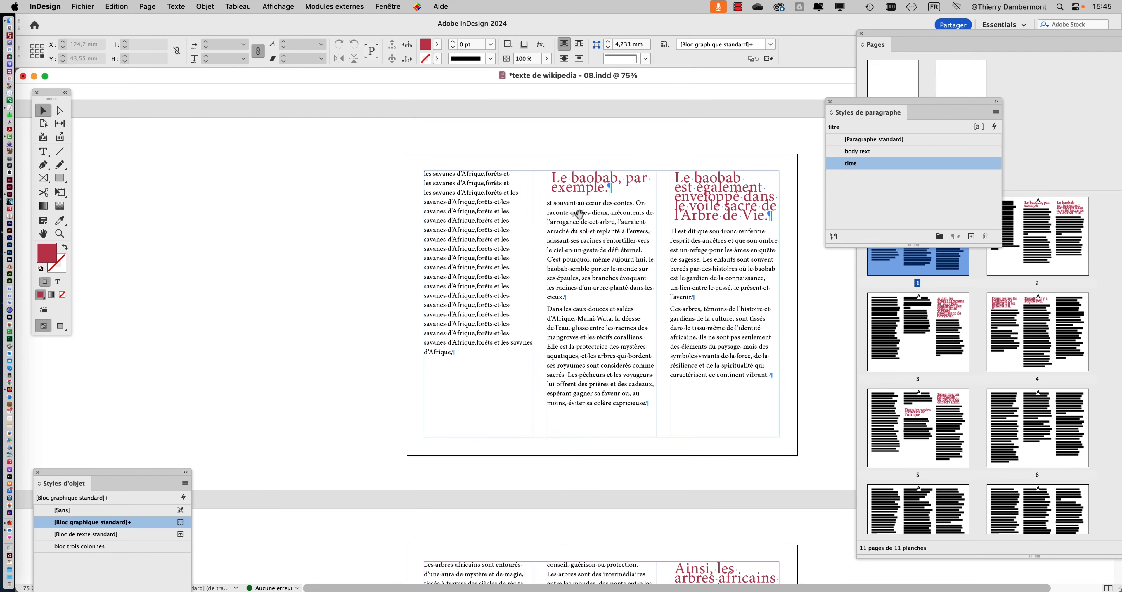
# Move the paragraph styles list beside page 2 and open the options of the "titre" style.
pyautogui.hscroll(2, 305, 225)
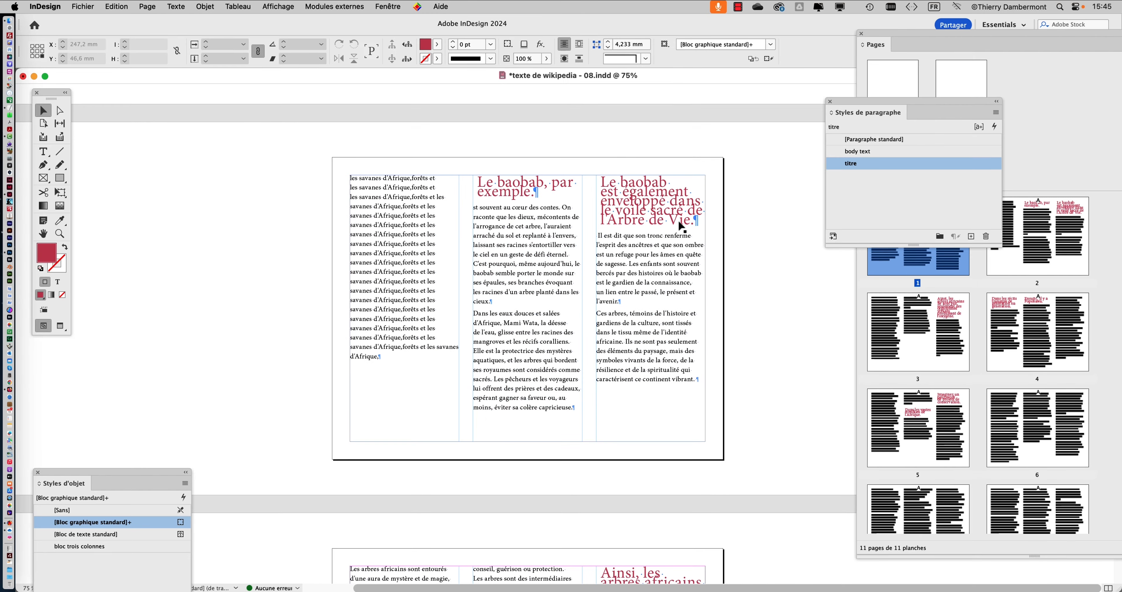
pyautogui.scroll(2, 678, 221)
pyautogui.moveTo(600, 221); pyautogui.dragTo(566, 227)
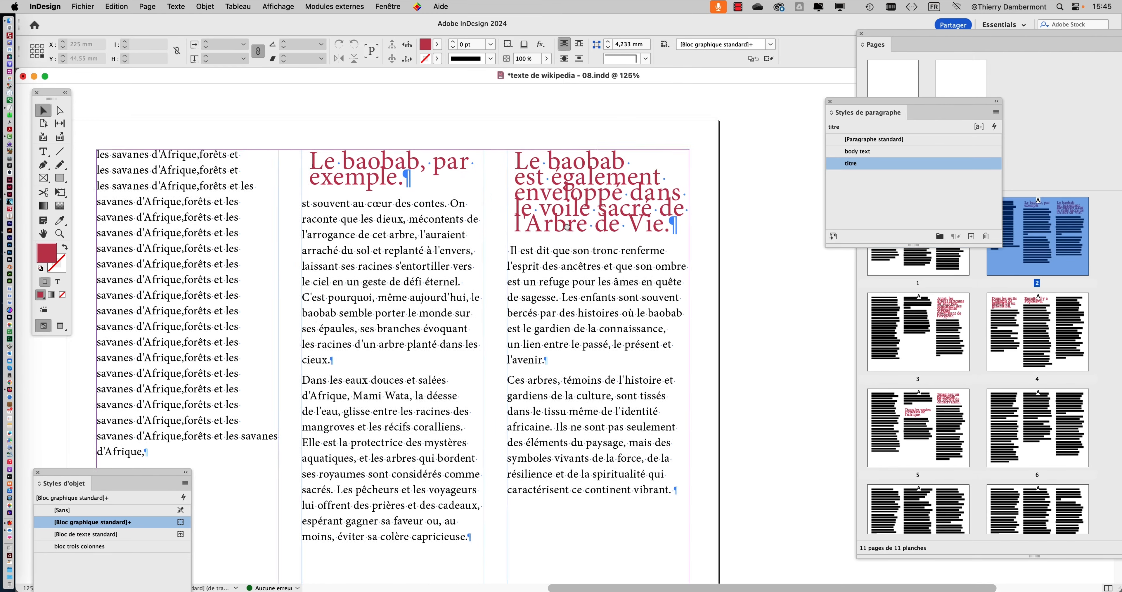
pyautogui.hscroll(4, 566, 227)
pyautogui.scroll(-2, 567, 227)
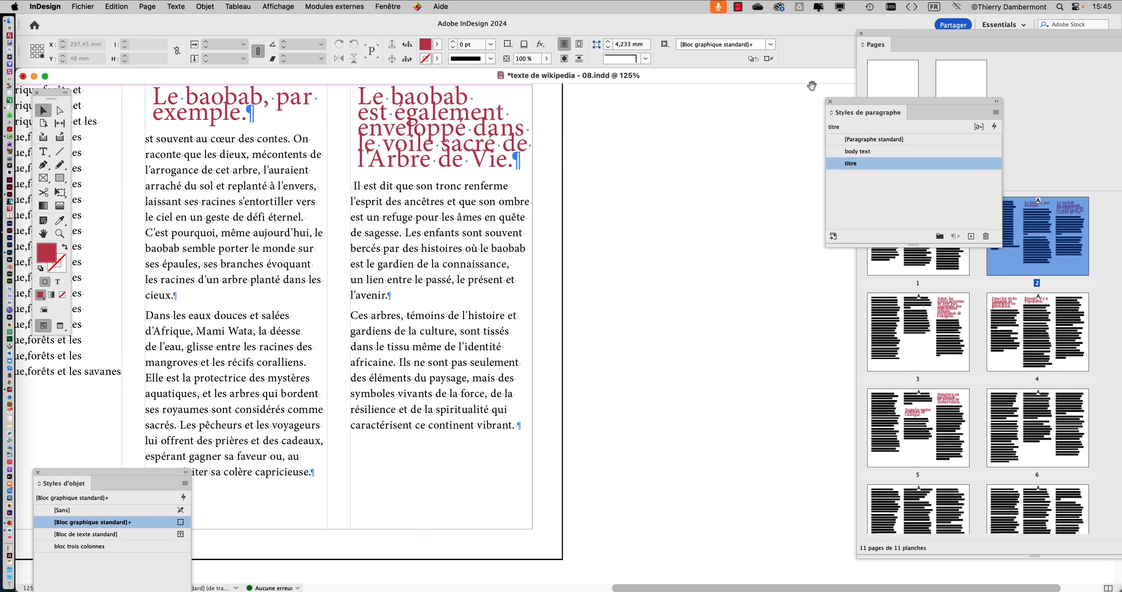
pyautogui.scroll(1, 811, 85)
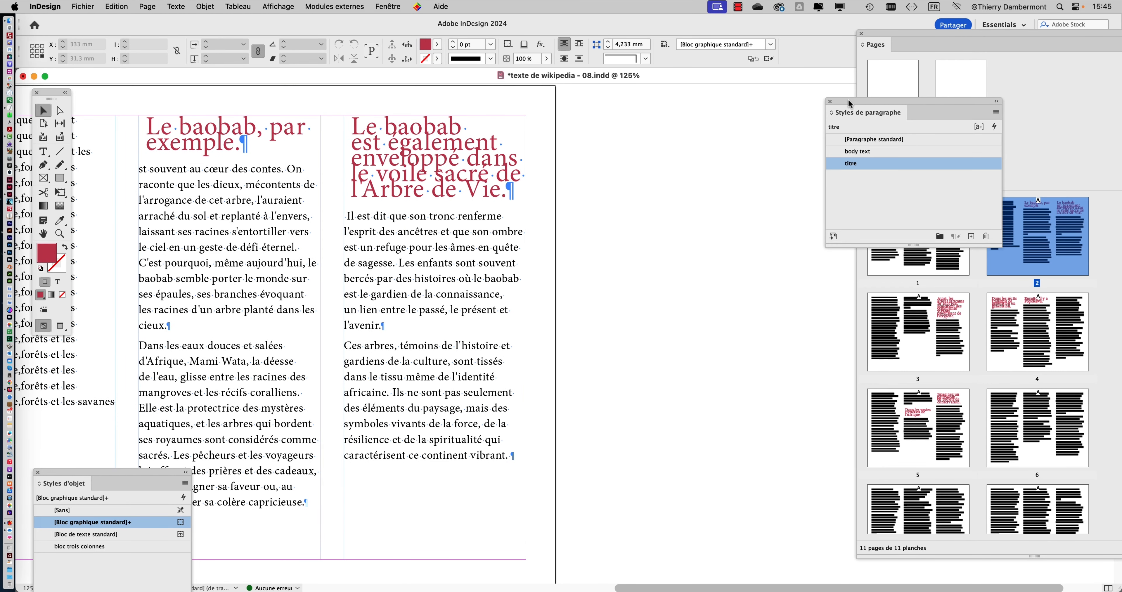
pyautogui.moveTo(849, 103); pyautogui.dragTo(712, 106)
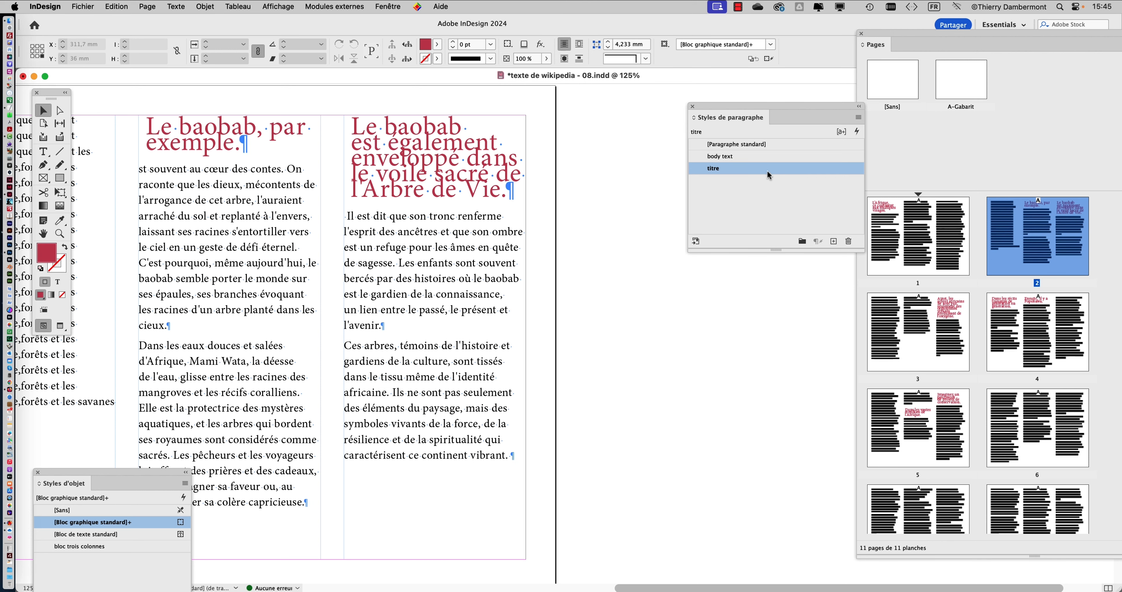
pyautogui.doubleClick(784, 168)
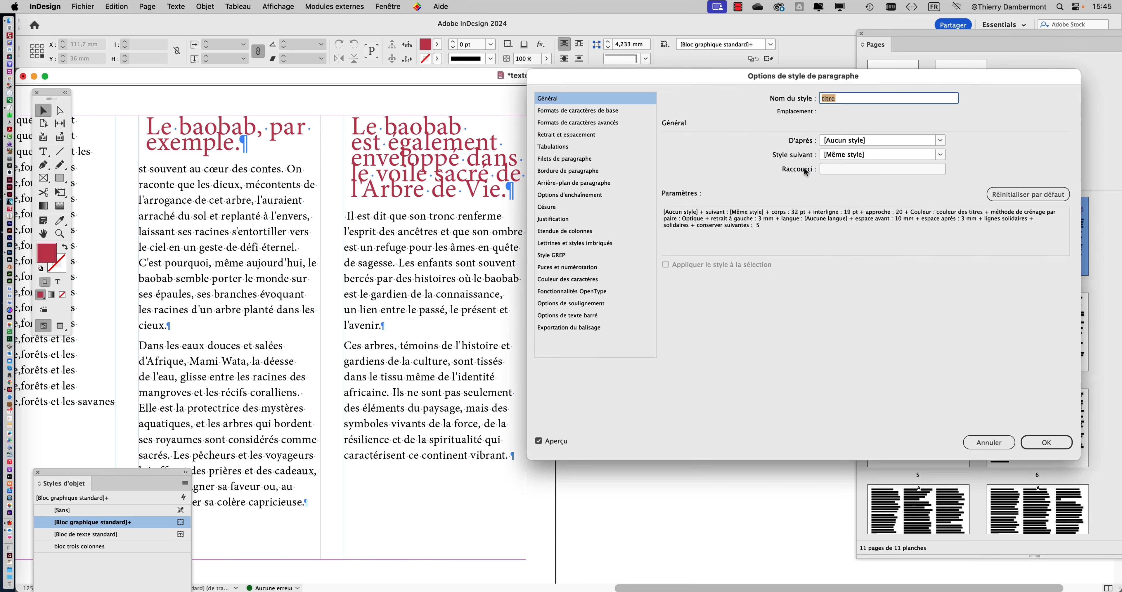
# In the "titre" style's basic character formats, set the leading to 33 pt.
pyautogui.moveTo(593, 92); pyautogui.dragTo(708, 93)
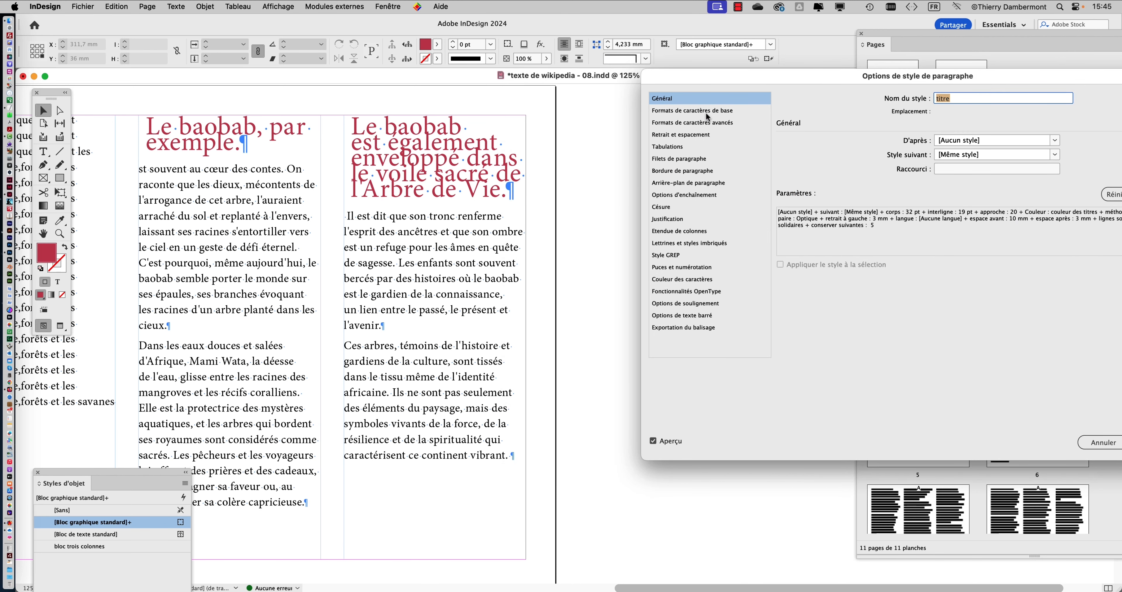
pyautogui.click(699, 136)
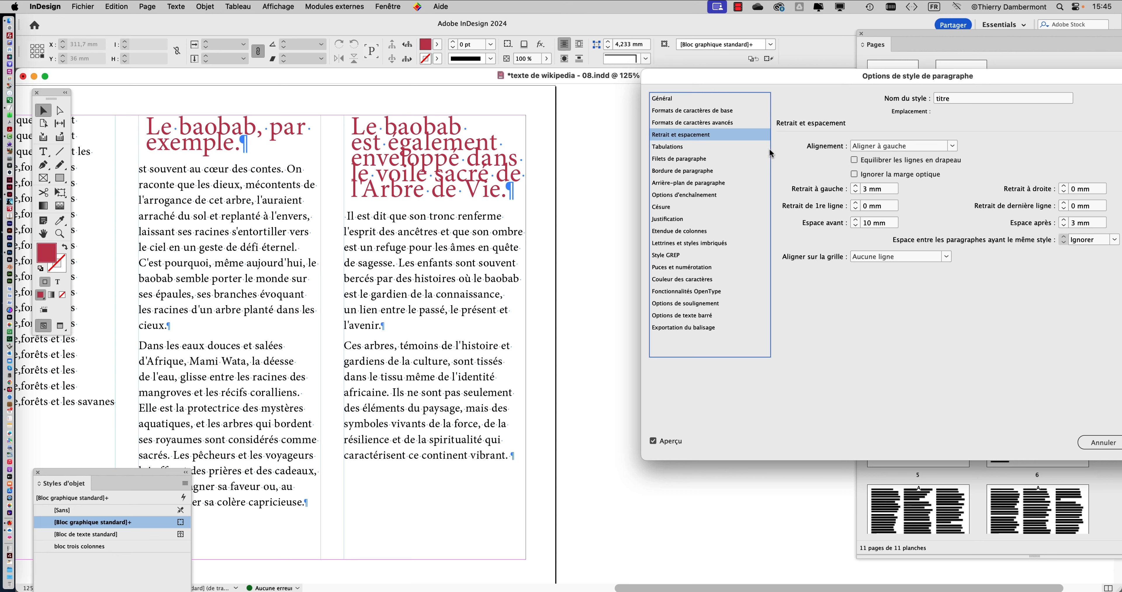
pyautogui.click(733, 112)
pyautogui.moveTo(743, 77); pyautogui.dragTo(681, 149)
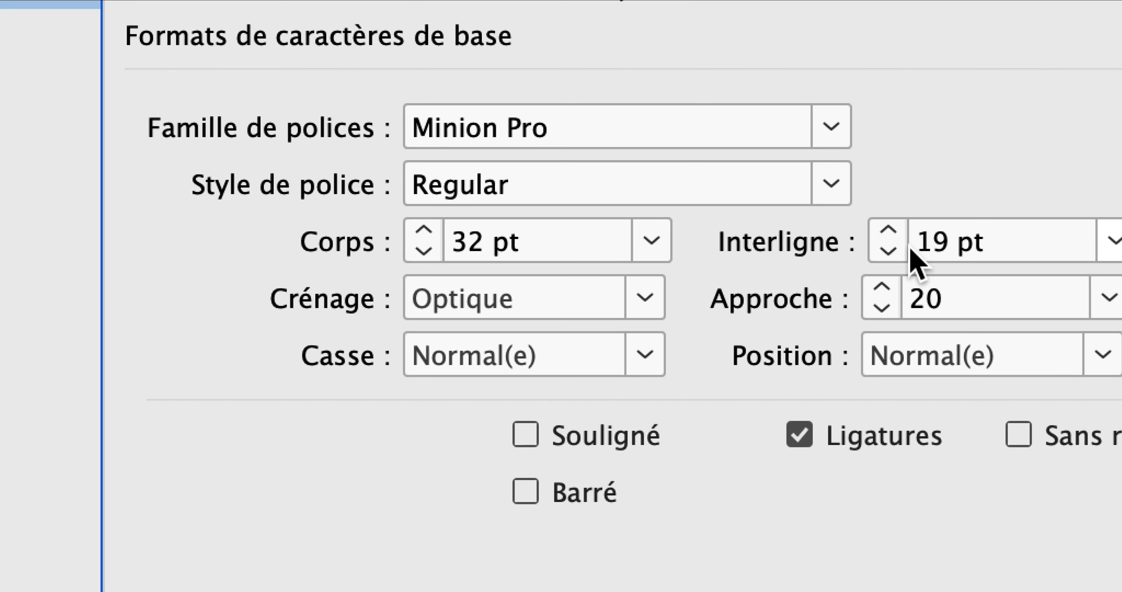
pyautogui.click(892, 231)
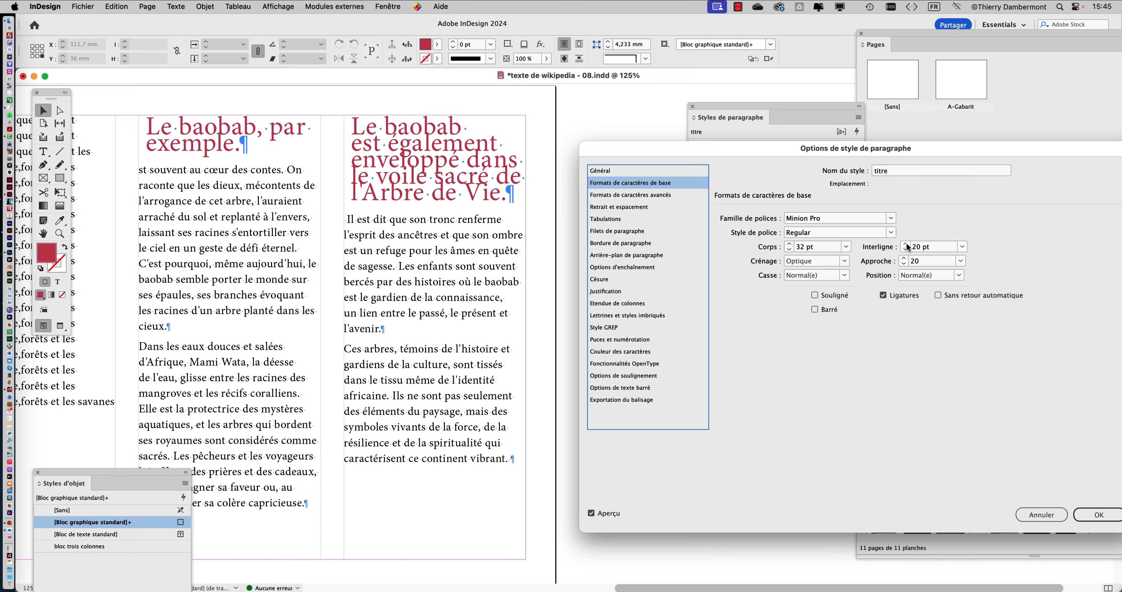
pyautogui.click(907, 242)
pyautogui.click(907, 242)
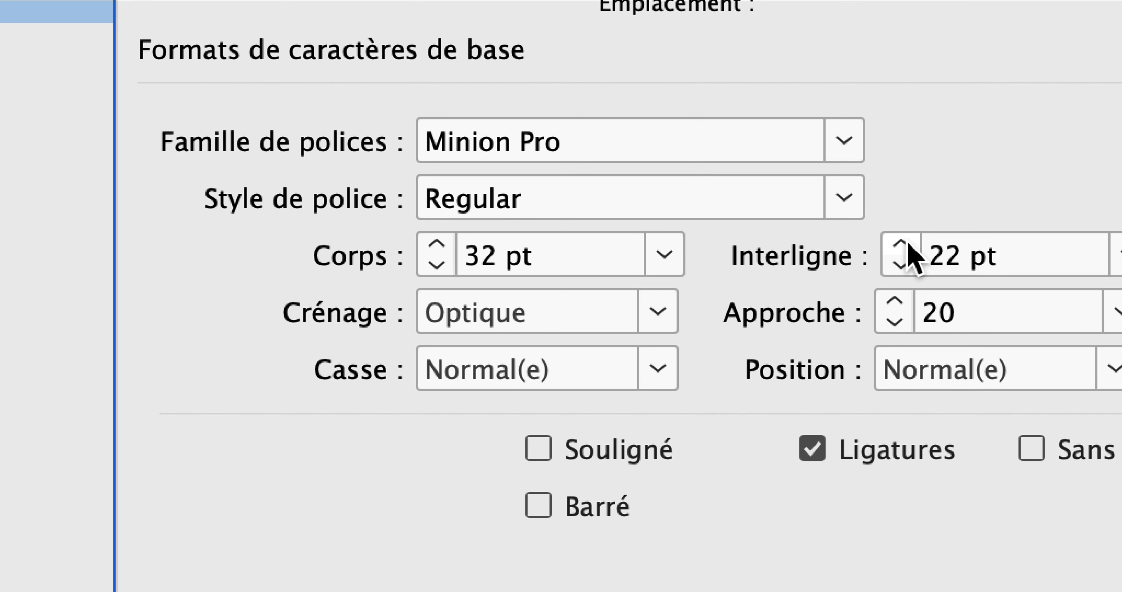
pyautogui.click(908, 244)
pyautogui.click(908, 244)
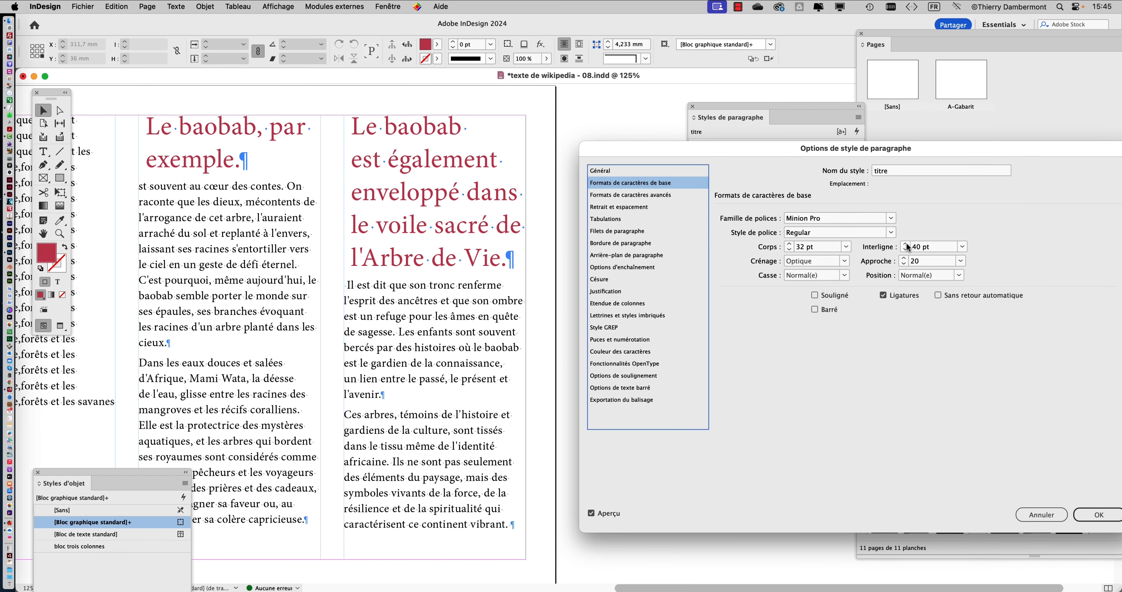
pyautogui.moveTo(905, 247); pyautogui.dragTo(905, 248)
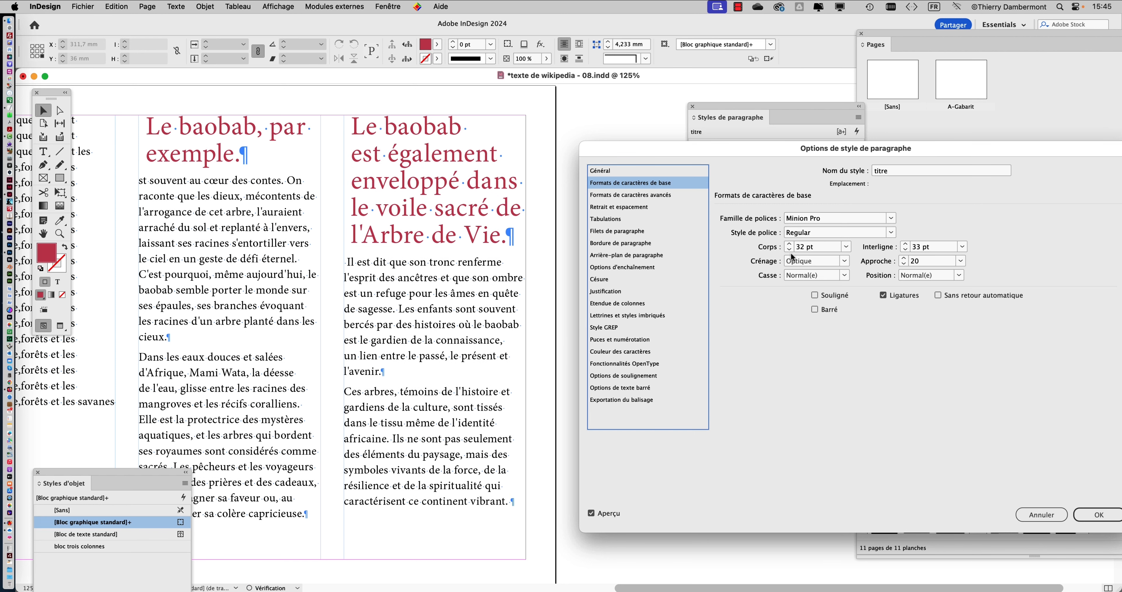
# Reduce the "titre" style to a 20 pt font size with 21 pt leading and confirm the style options.
pyautogui.moveTo(790, 248); pyautogui.dragTo(789, 248)
pyautogui.moveTo(903, 249); pyautogui.dragTo(904, 248)
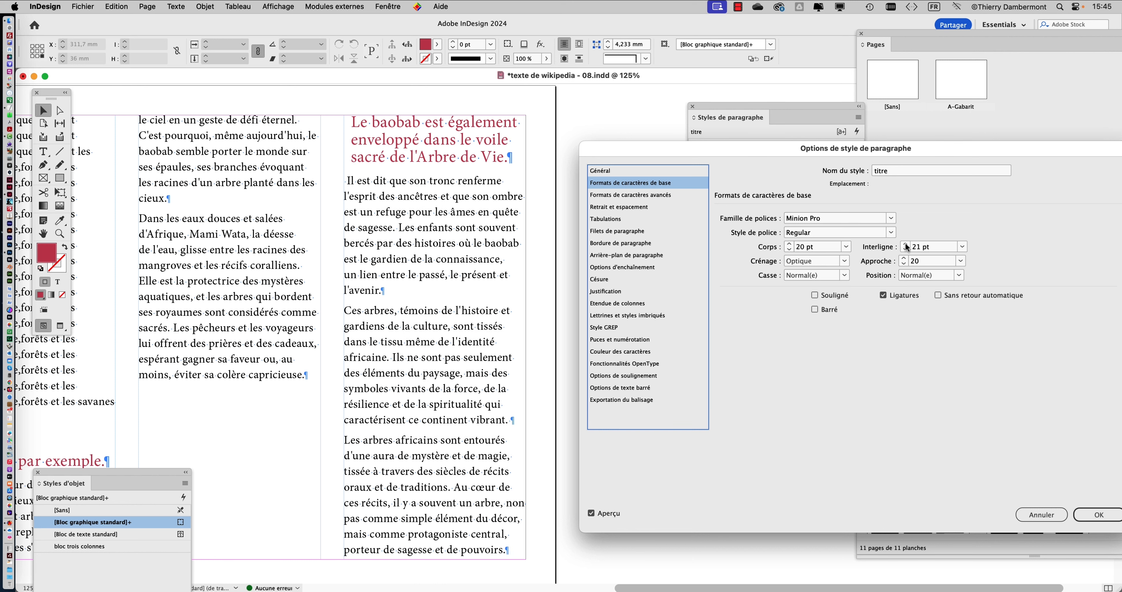
pyautogui.click(1091, 518)
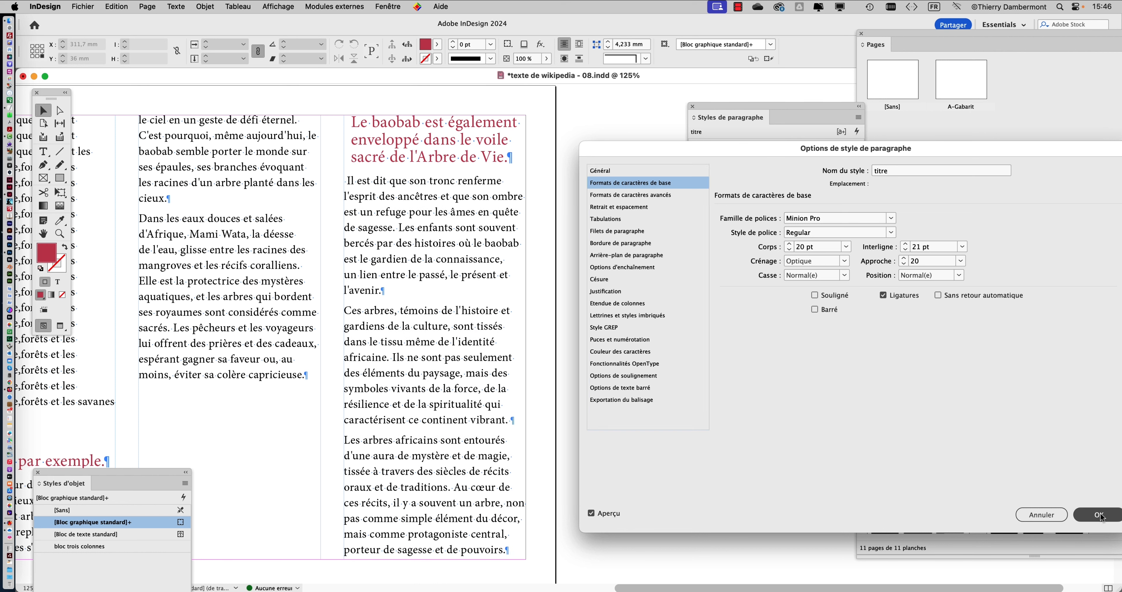
# Show the heading on page 1 at 200% and move the paragraph styles list clear of the text columns.
pyautogui.press('super+minus')
pyautogui.press('super+minus')
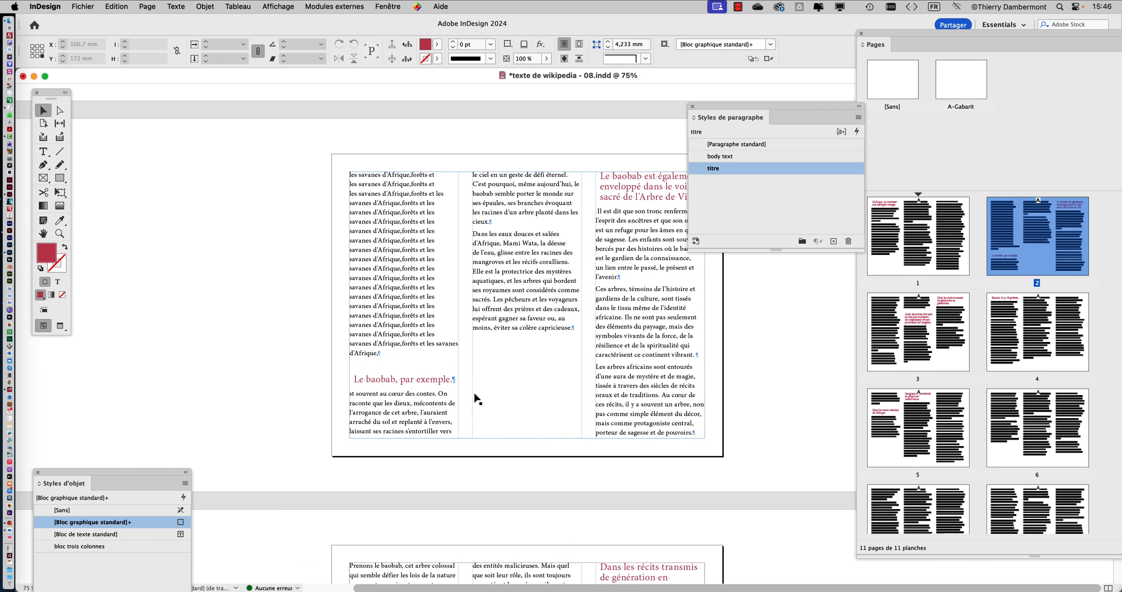
pyautogui.scroll(3, 568, 191)
pyautogui.scroll(6, 554, 295)
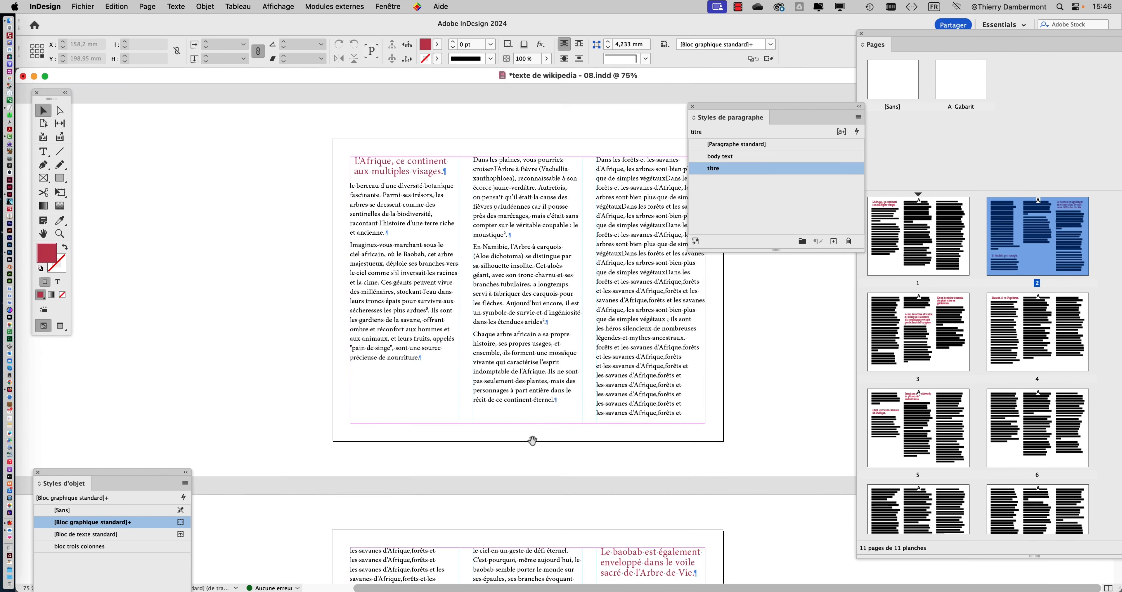
pyautogui.press('super+2')
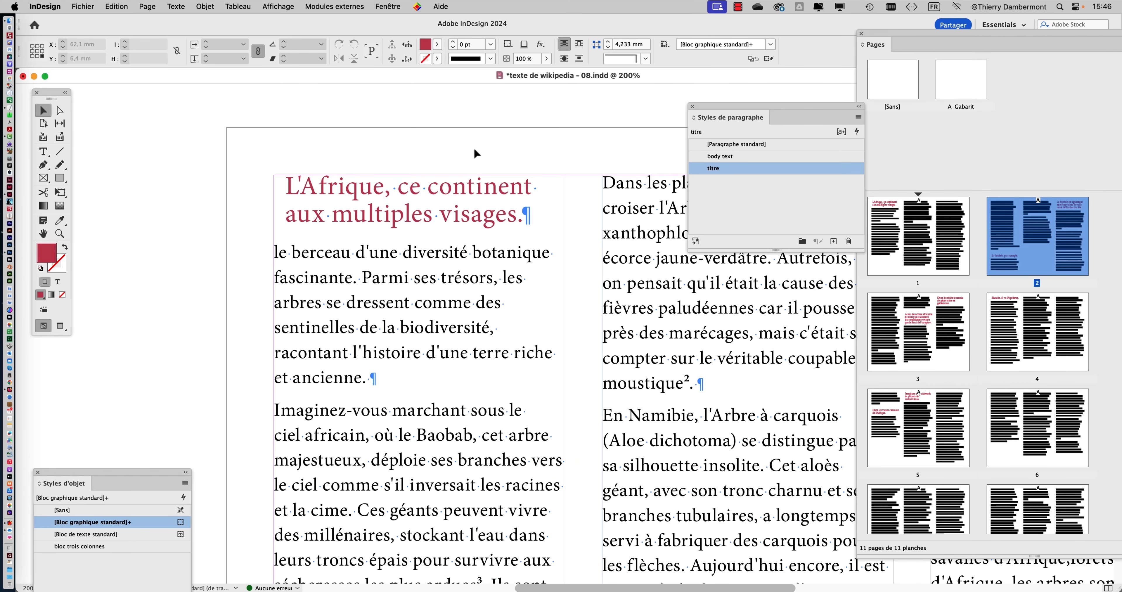
pyautogui.moveTo(710, 111); pyautogui.dragTo(760, 314)
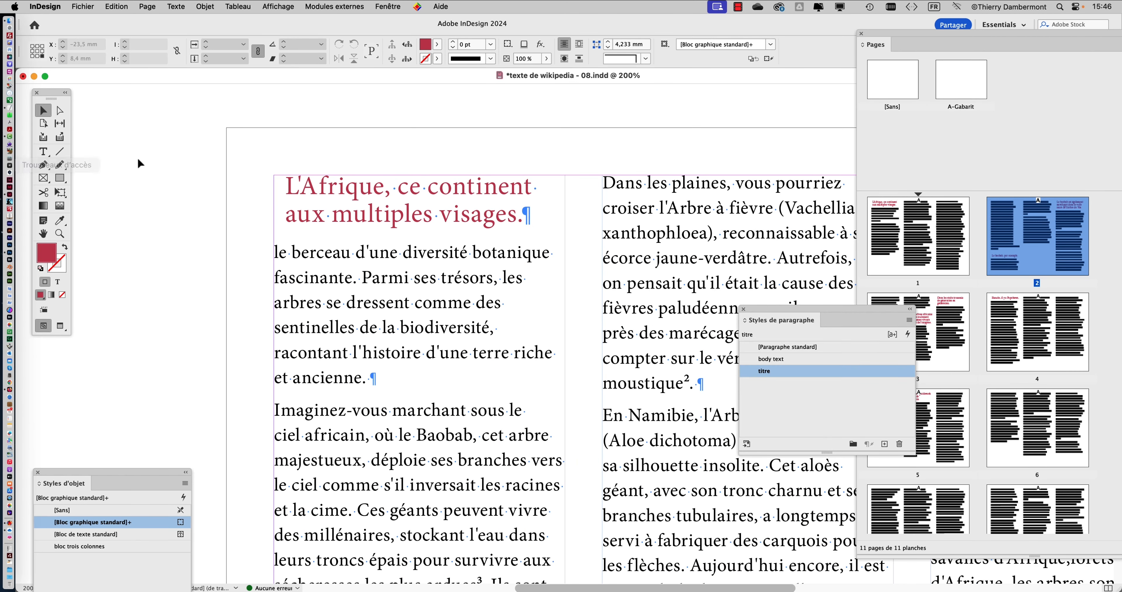
pyautogui.click(43, 151)
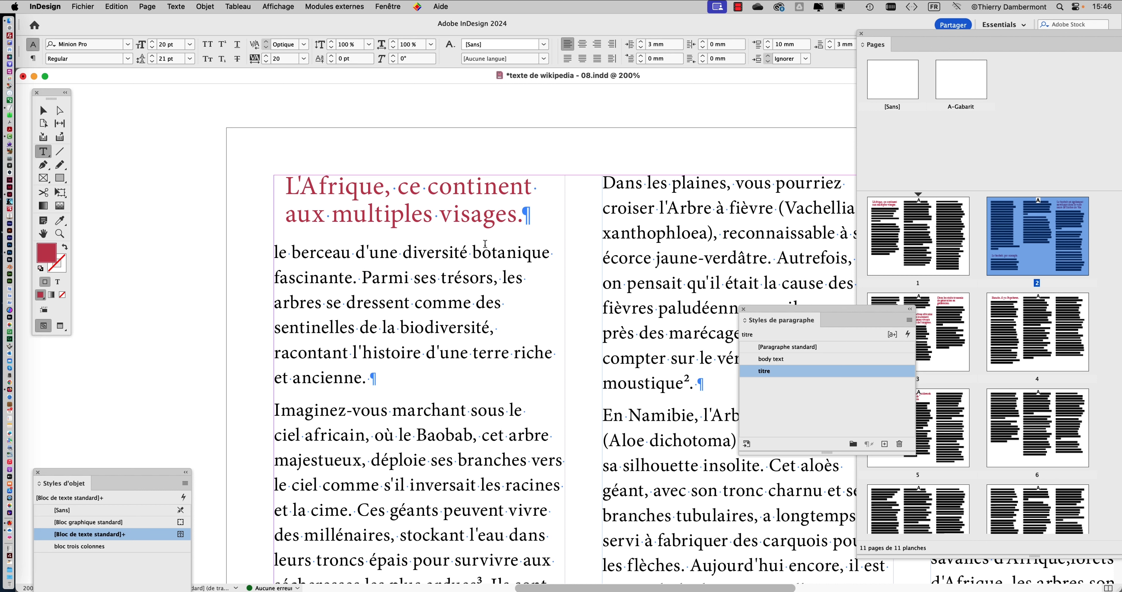
pyautogui.click(300, 186)
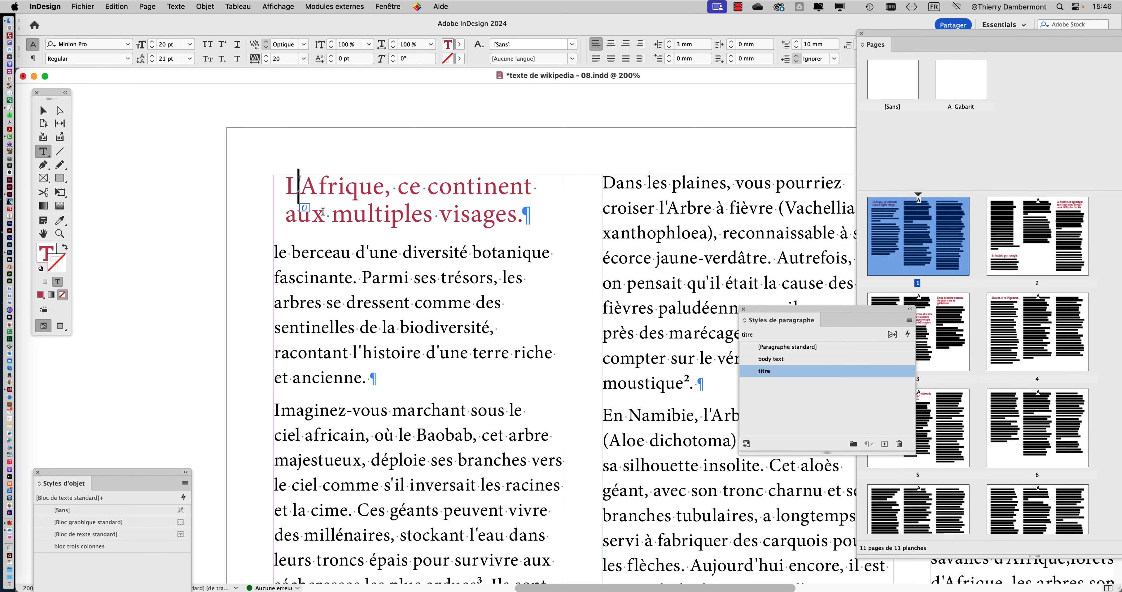
pyautogui.click(43, 110)
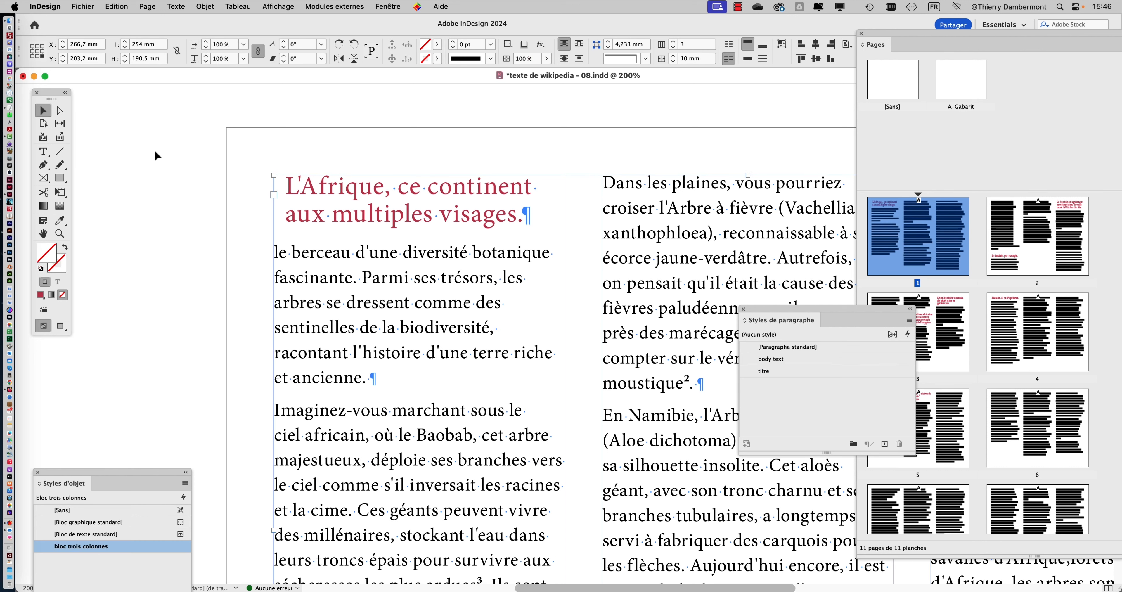
pyautogui.click(169, 158)
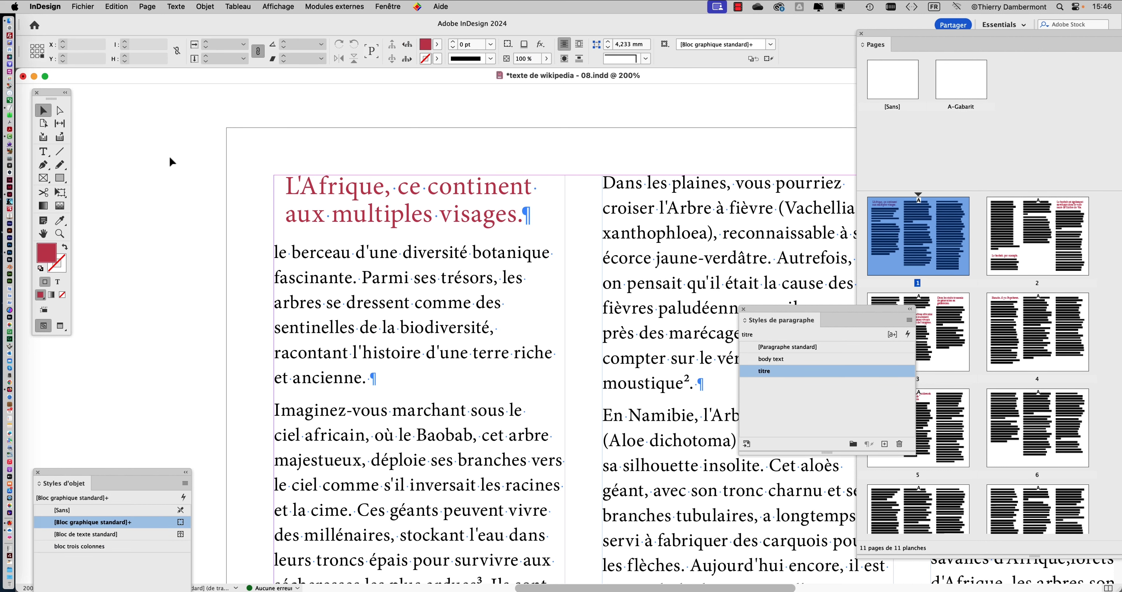
# Reopen the basic character formats of the "titre" style and raise its font size to 39 pt.
pyautogui.doubleClick(854, 373)
pyautogui.click(638, 184)
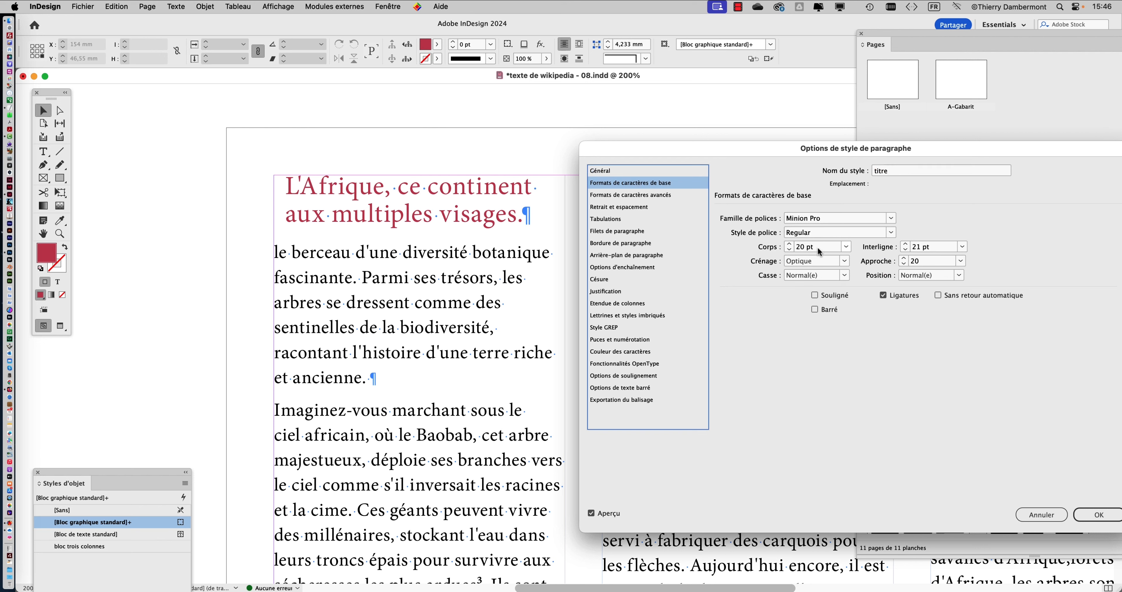
pyautogui.click(790, 244)
pyautogui.click(789, 244)
pyautogui.click(789, 244)
pyautogui.click(790, 245)
pyautogui.click(790, 244)
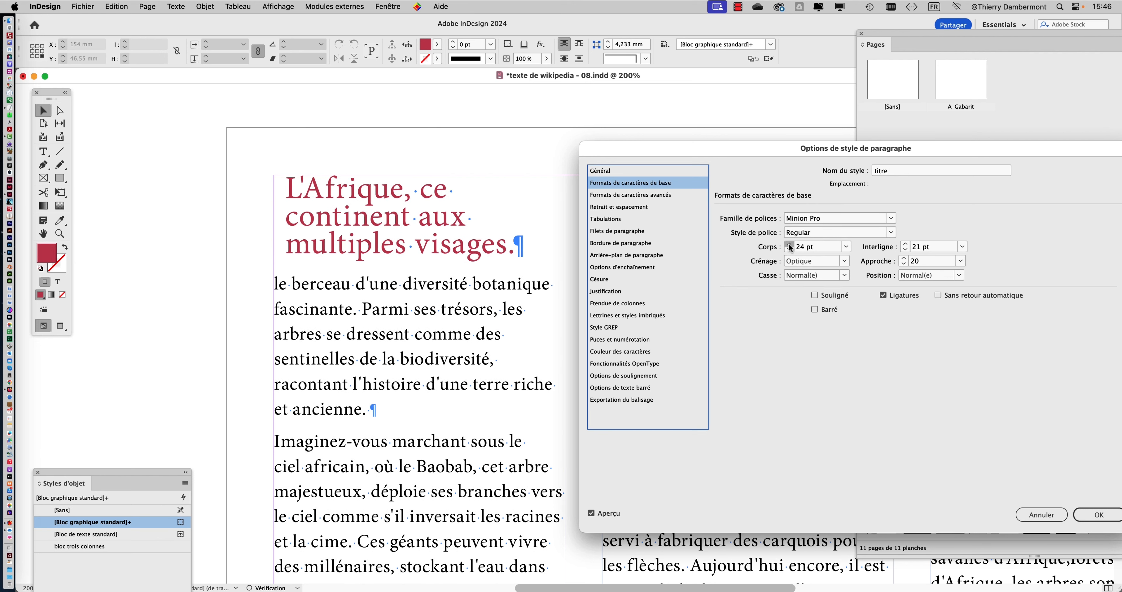
pyautogui.click(790, 244)
pyautogui.click(789, 244)
pyautogui.click(790, 244)
pyautogui.click(790, 244)
pyautogui.click(790, 244)
pyautogui.click(789, 244)
pyautogui.click(790, 245)
pyautogui.click(790, 244)
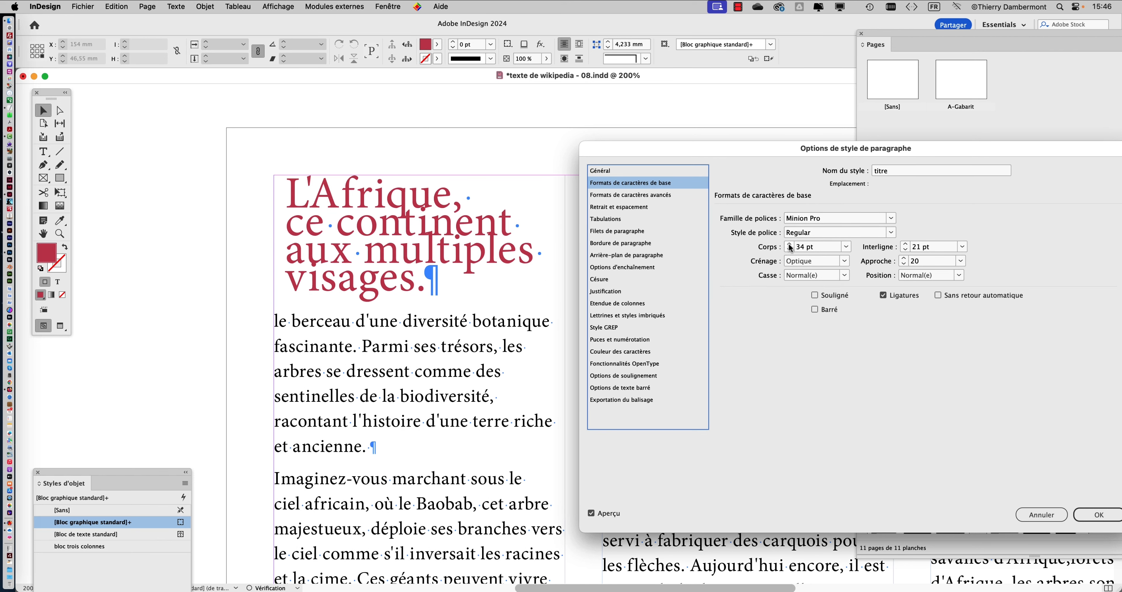
pyautogui.click(790, 245)
pyautogui.click(789, 244)
pyautogui.click(790, 244)
pyautogui.click(789, 244)
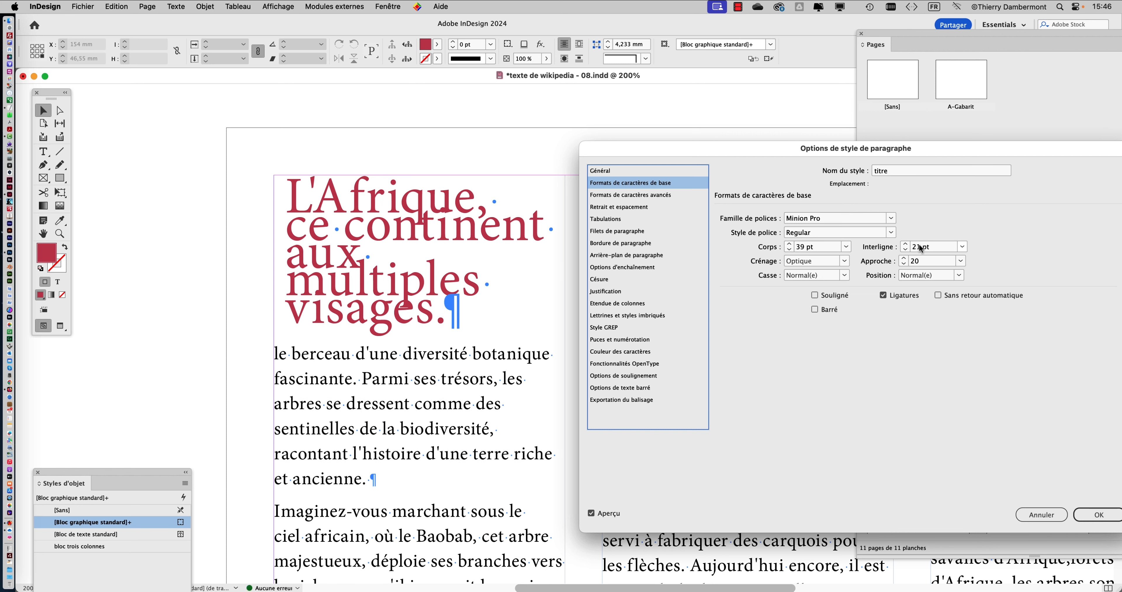
# Raise the "titre" style's leading to 37 pt and confirm the style options.
pyautogui.click(905, 244)
pyautogui.click(905, 244)
pyautogui.click(906, 244)
pyautogui.click(905, 245)
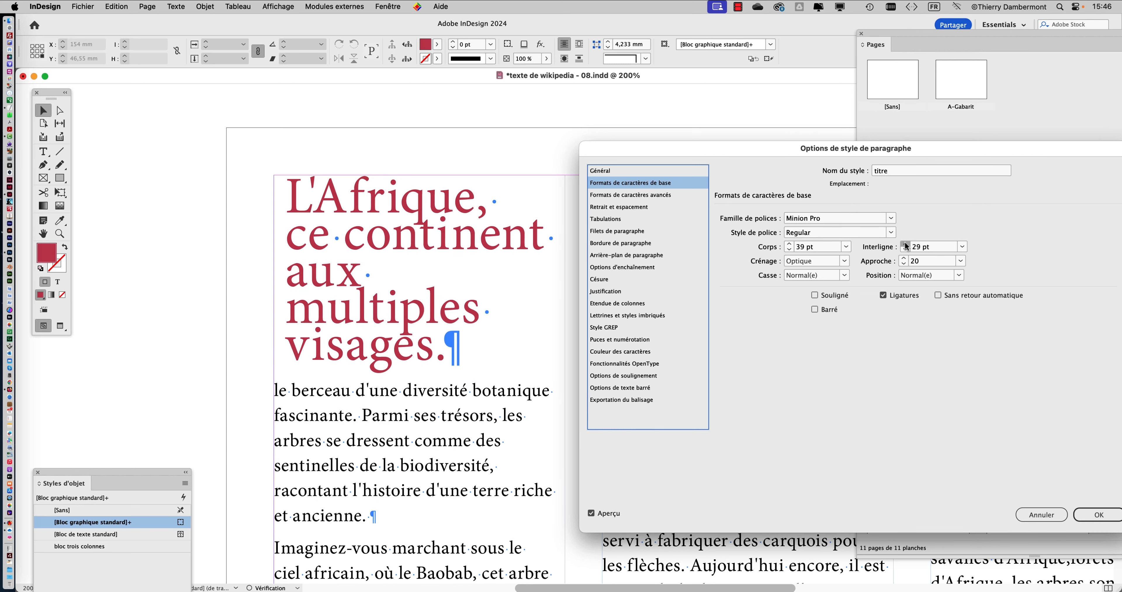
pyautogui.click(905, 245)
pyautogui.click(905, 245)
pyautogui.click(905, 245)
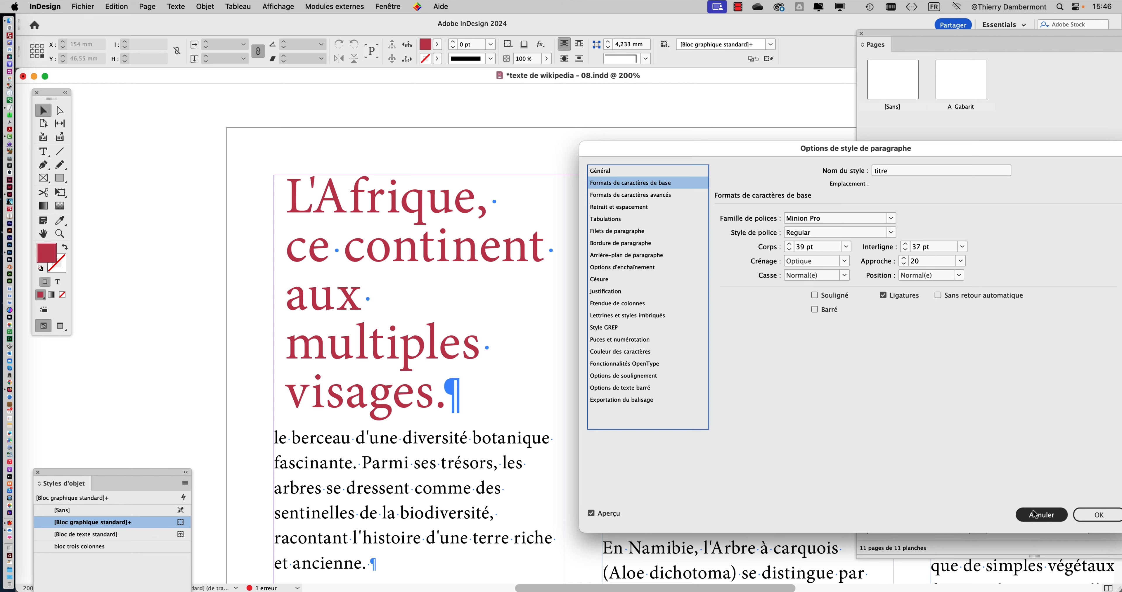
pyautogui.click(1088, 520)
# Change "L'Afrique" in the page 1 heading to "La Centrafrique".
pyautogui.click(44, 151)
pyautogui.click(306, 193)
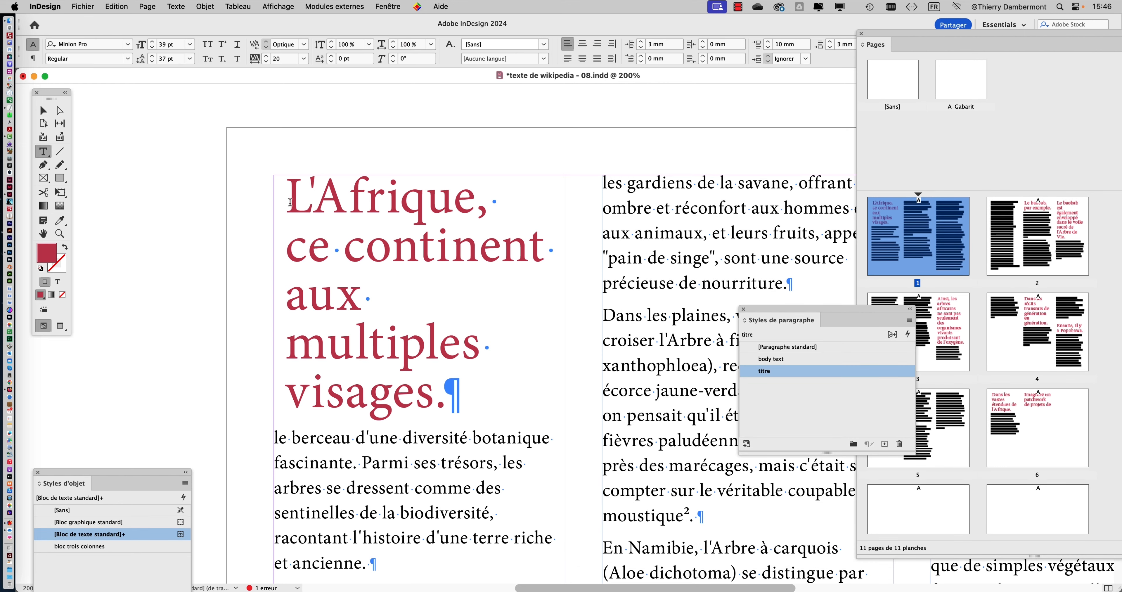
pyautogui.hotkey('shift', 'Right')
pyautogui.hotkey('shift', 'Right')
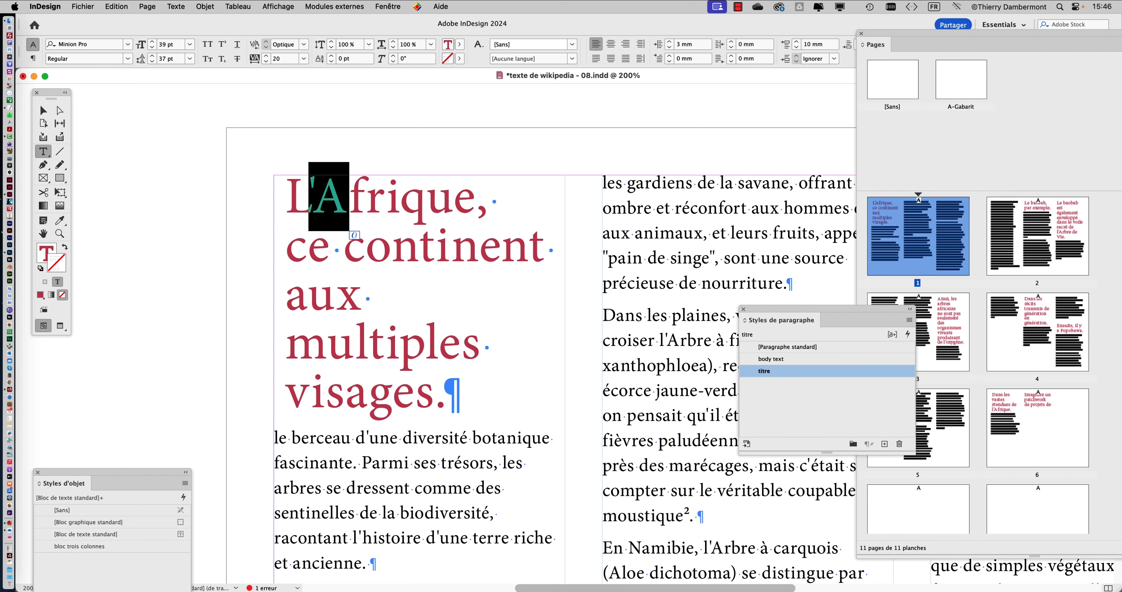
pyautogui.write('a Centr')
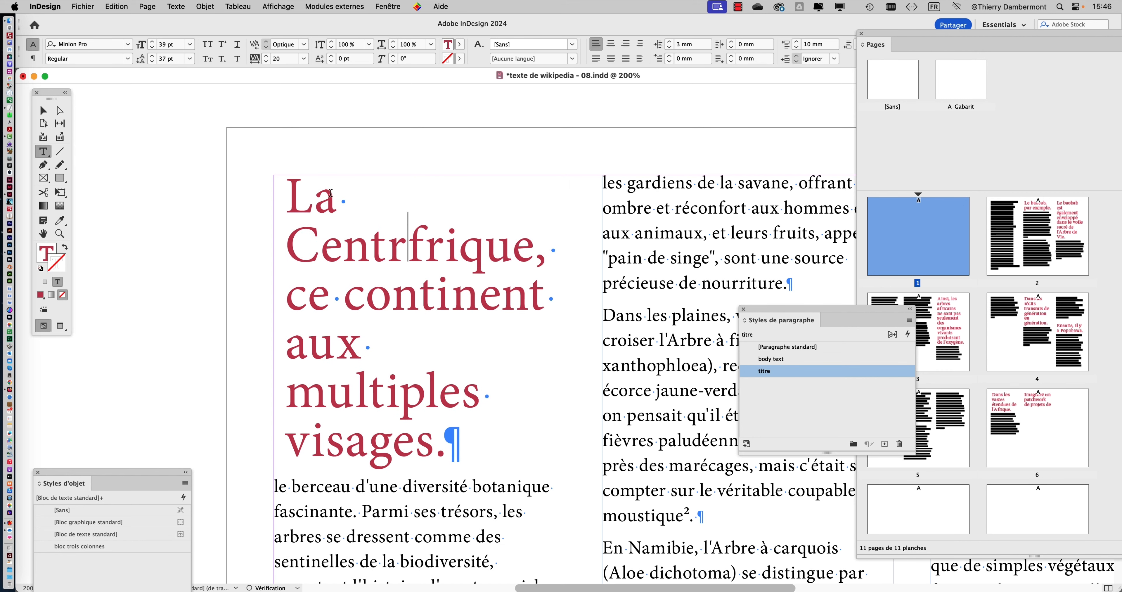
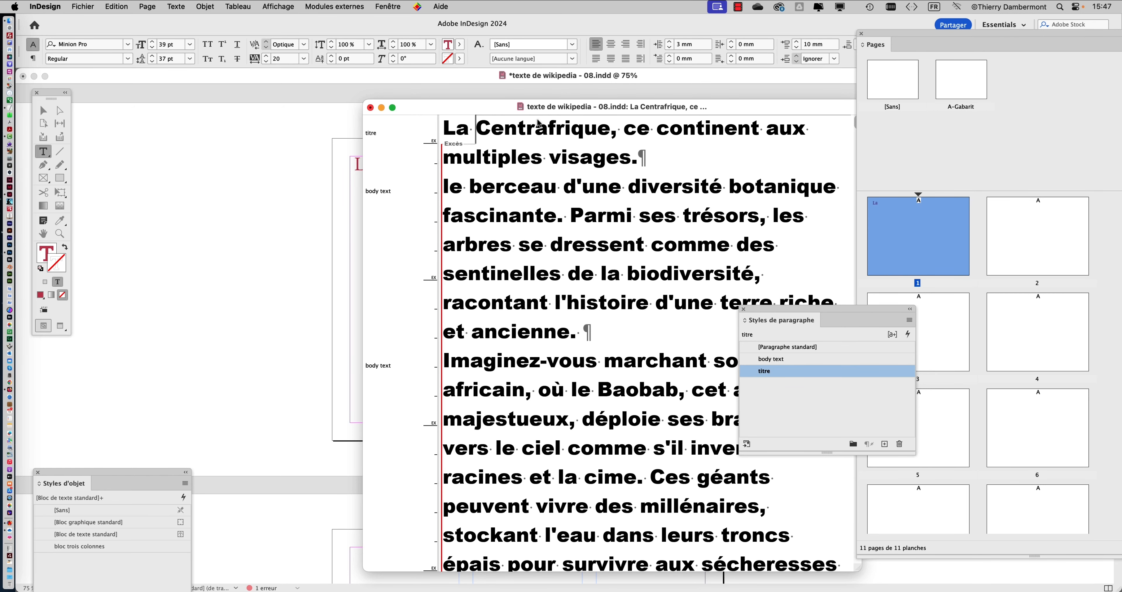
# Try restoring "L'Afrique" in the heading within the Story Editor, and undo that edit.
pyautogui.moveTo(571, 108); pyautogui.dragTo(338, 308)
pyautogui.click(429, 308)
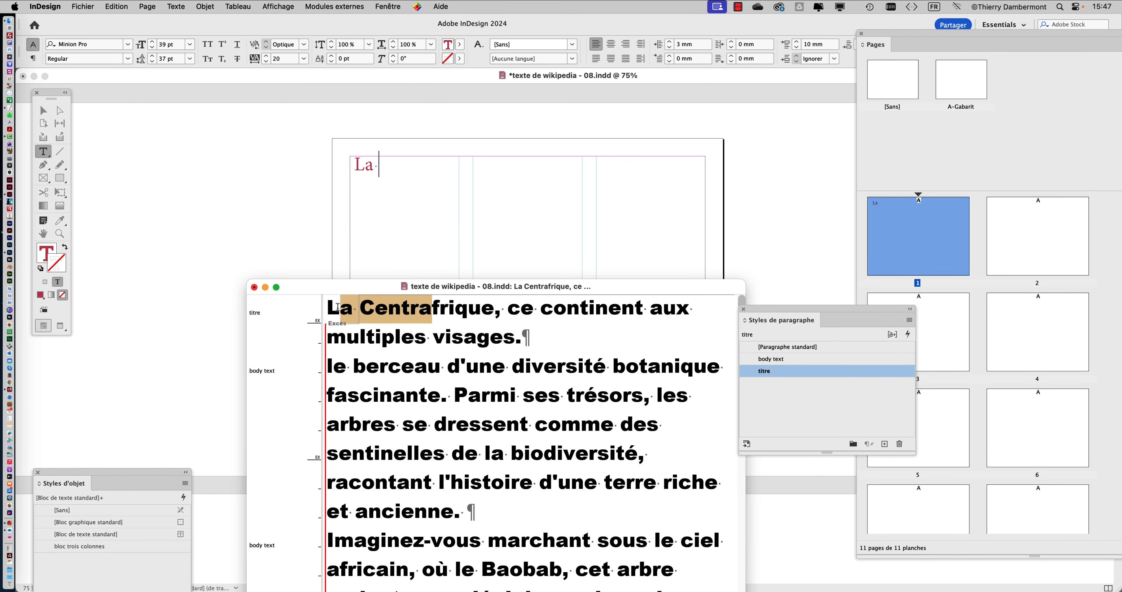
pyautogui.write("'")
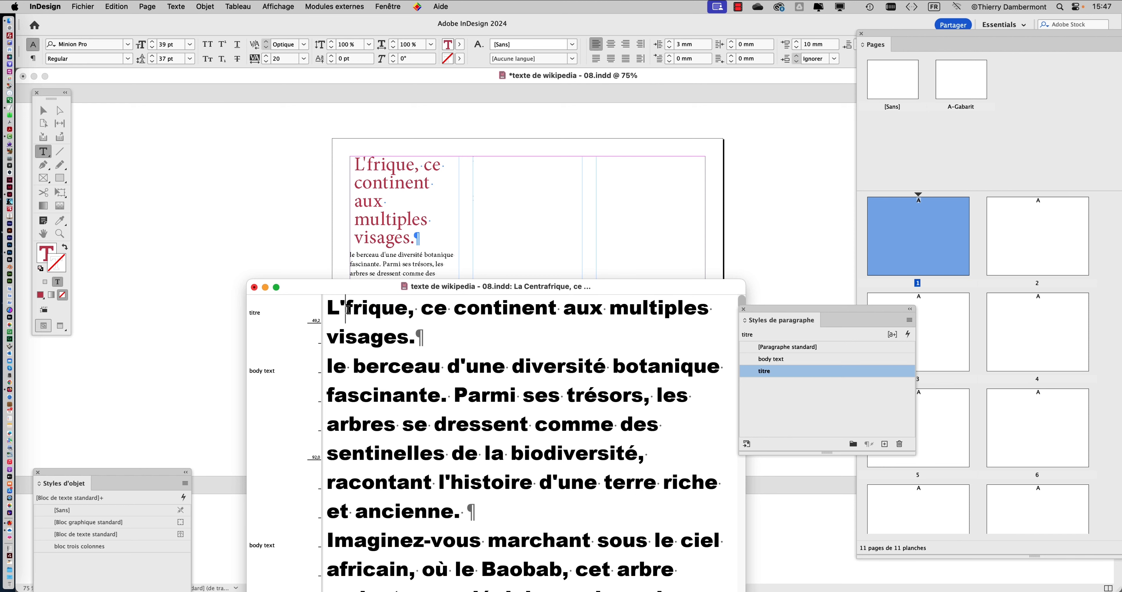
pyautogui.write('A')
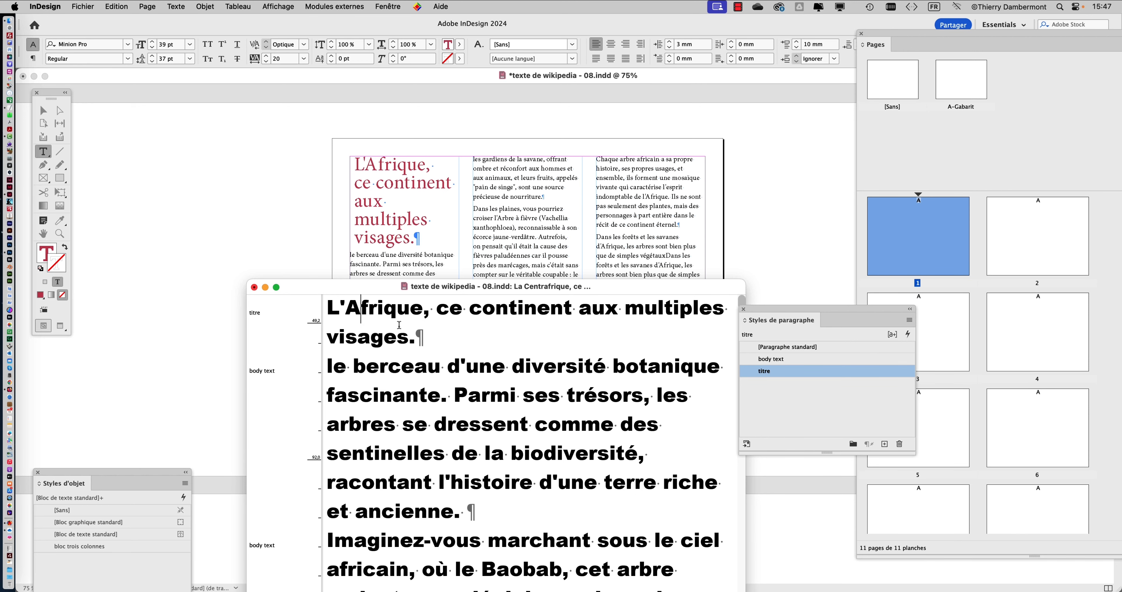
pyautogui.hotkey('ctrl', 'z')
# Close the Story Editor and set the "titre" style's font size to 33 pt.
pyautogui.click(255, 287)
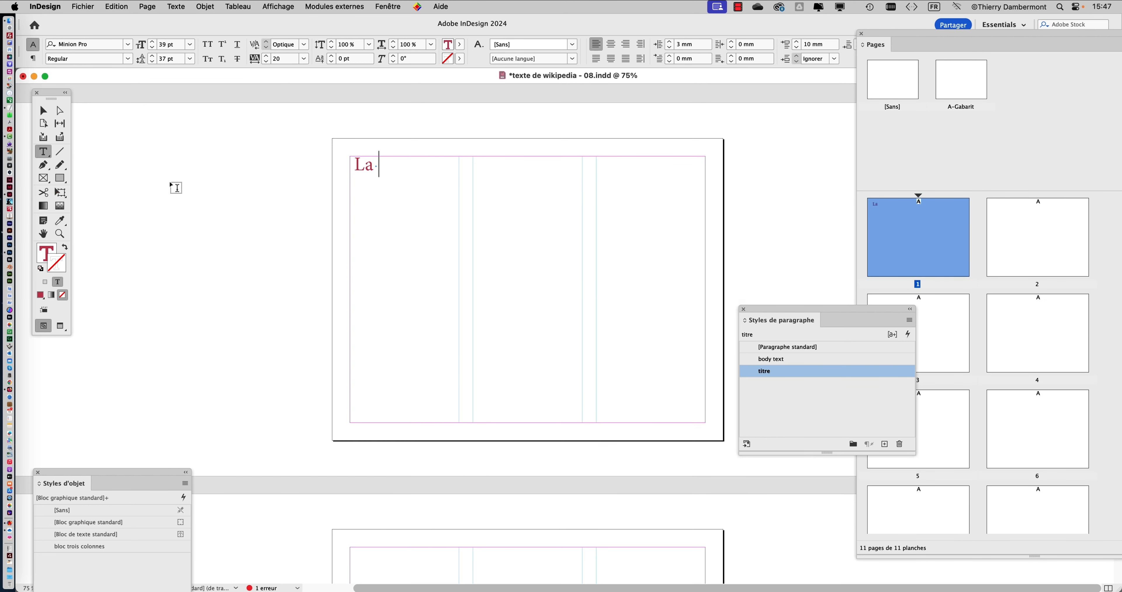
pyautogui.click(43, 110)
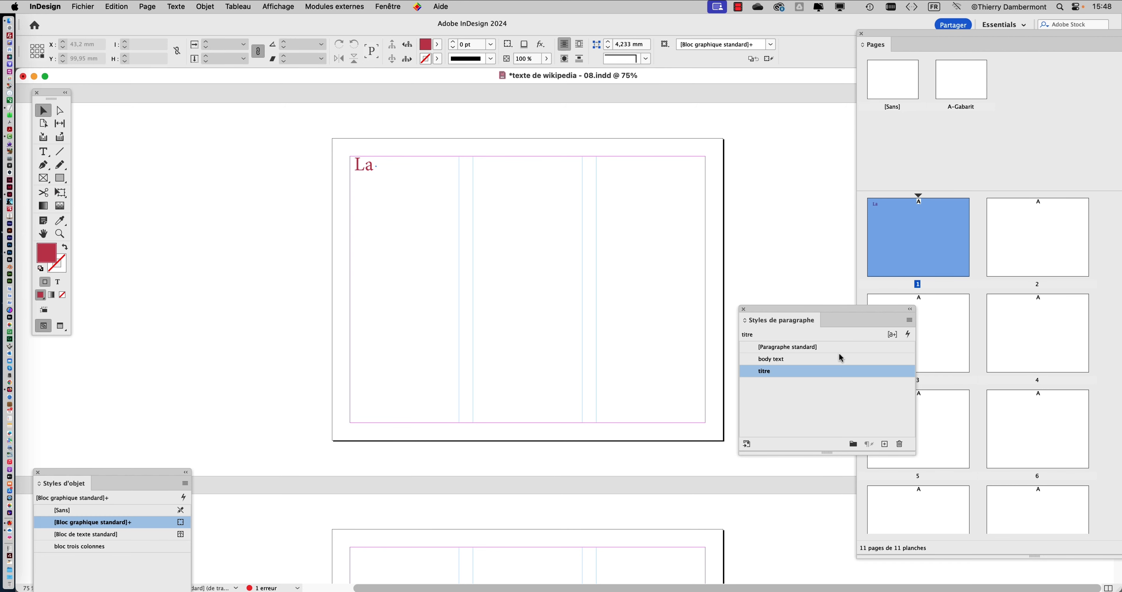
pyautogui.doubleClick(847, 371)
pyautogui.click(638, 183)
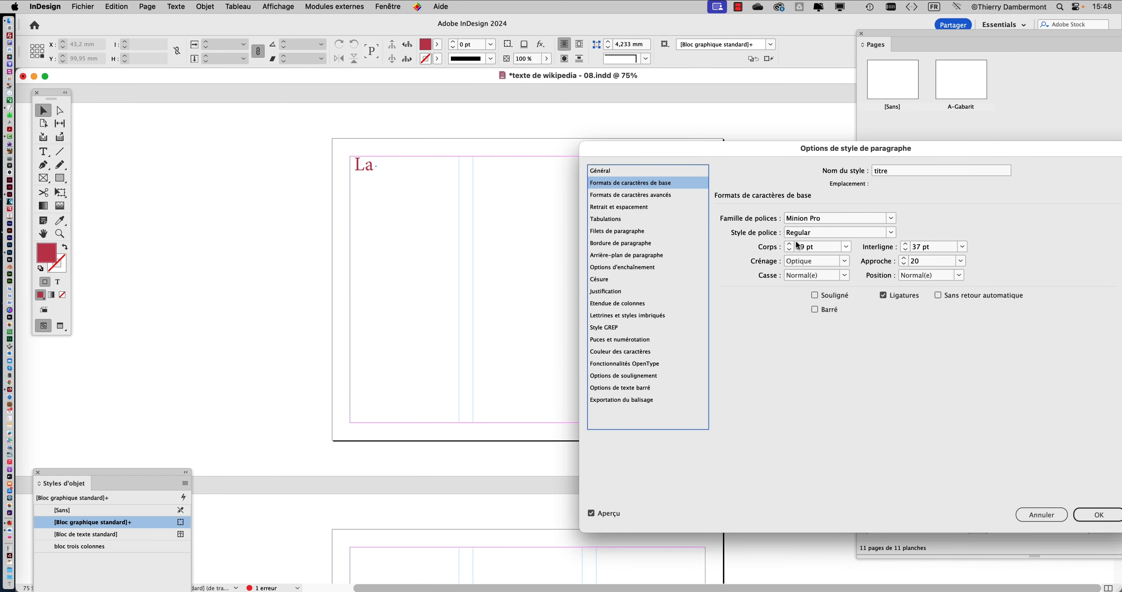
pyautogui.click(790, 249)
pyautogui.click(791, 249)
pyautogui.click(790, 249)
pyautogui.click(791, 249)
pyautogui.click(791, 249)
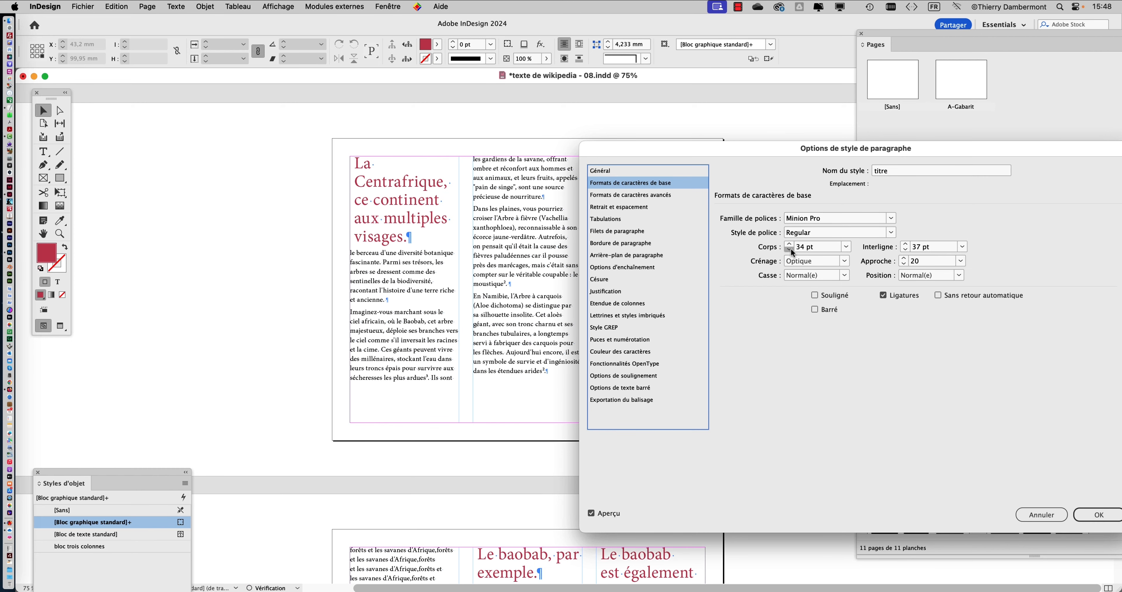
pyautogui.click(790, 249)
# Reduce the "titre" style's leading to 32 pt and confirm the style options.
pyautogui.click(905, 250)
pyautogui.click(905, 250)
pyautogui.click(905, 250)
pyautogui.click(905, 250)
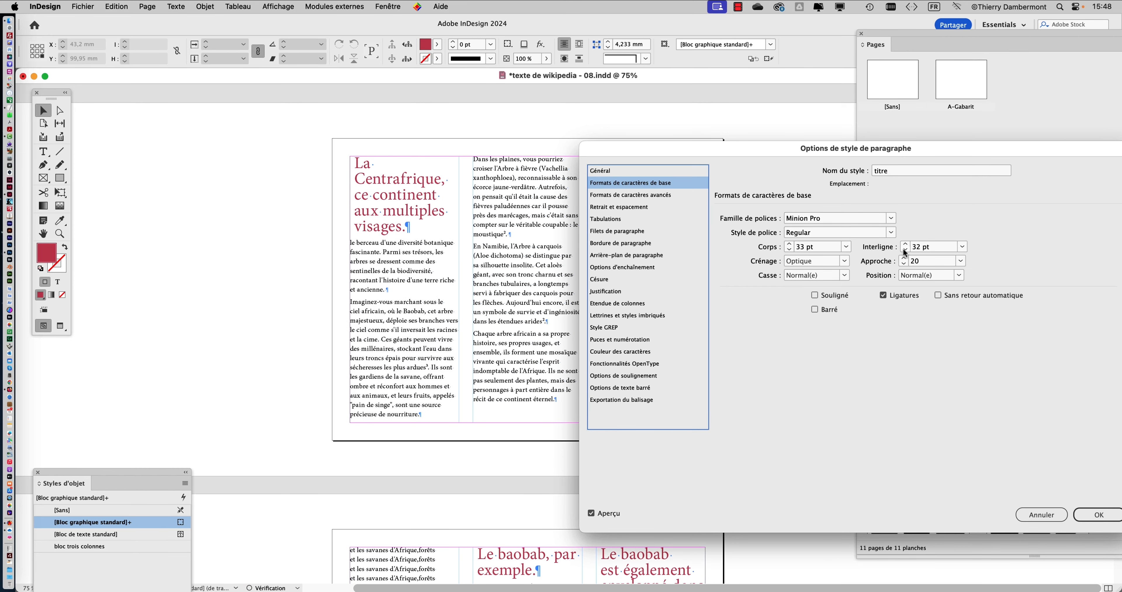
pyautogui.click(904, 251)
pyautogui.click(905, 250)
pyautogui.click(905, 244)
pyautogui.click(1097, 515)
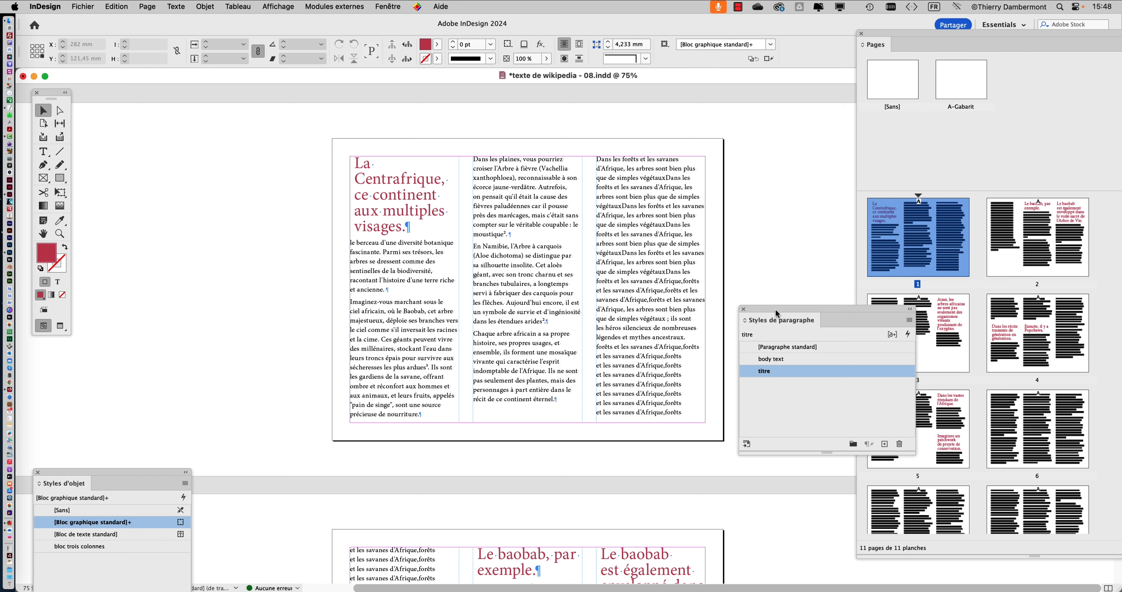
# Reopen the "titre" paragraph style and set its alignment to Aligner à droite.
pyautogui.moveTo(775, 308); pyautogui.dragTo(775, 150)
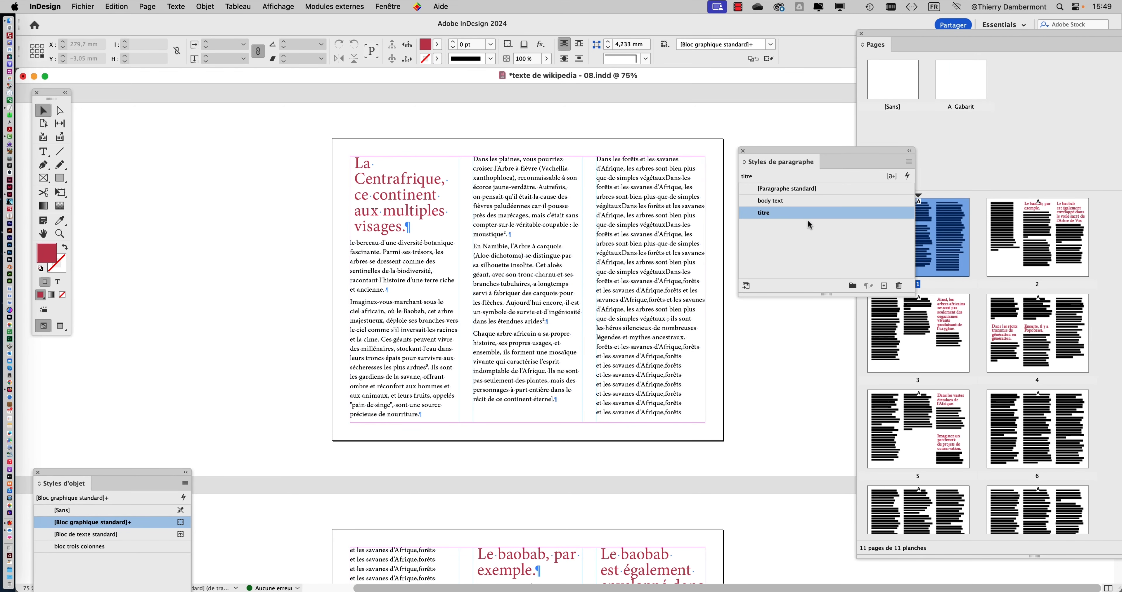
pyautogui.doubleClick(826, 212)
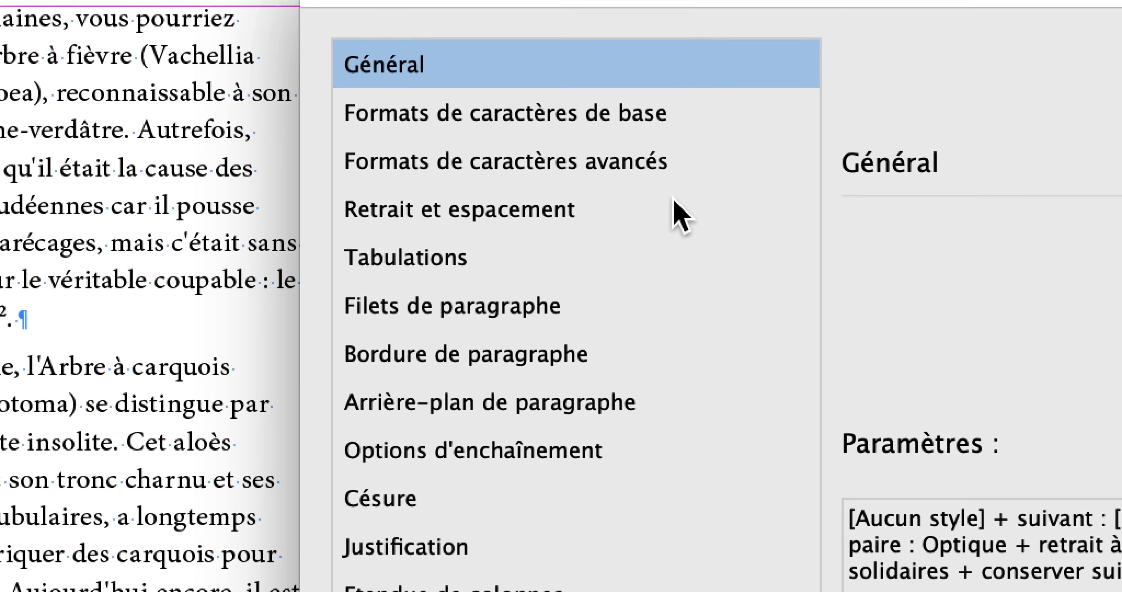
pyautogui.click(674, 207)
pyautogui.click(729, 222)
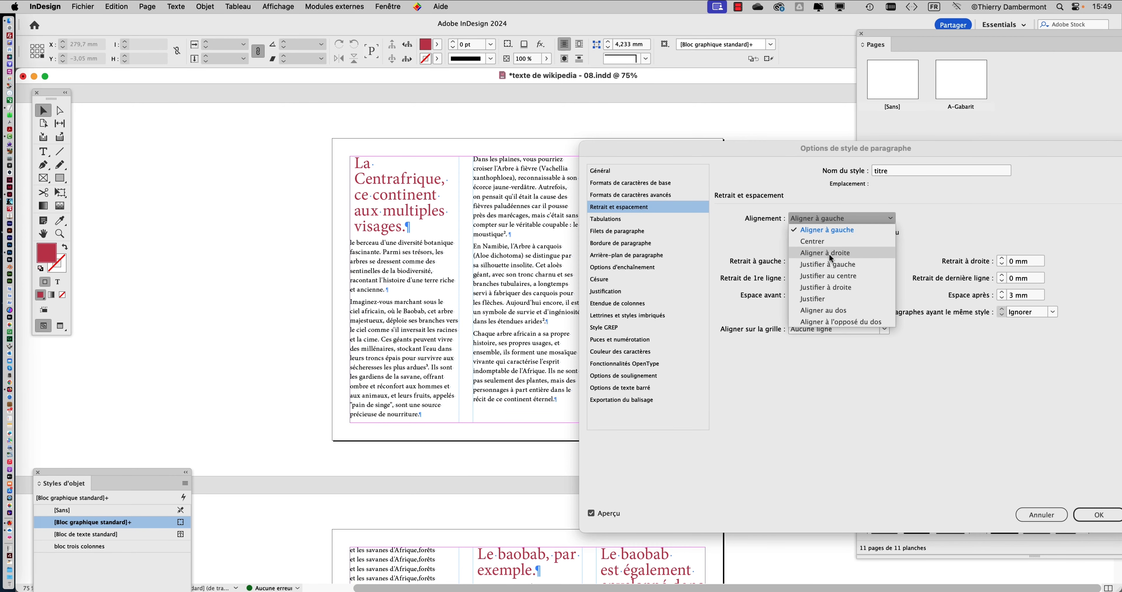
pyautogui.click(800, 244)
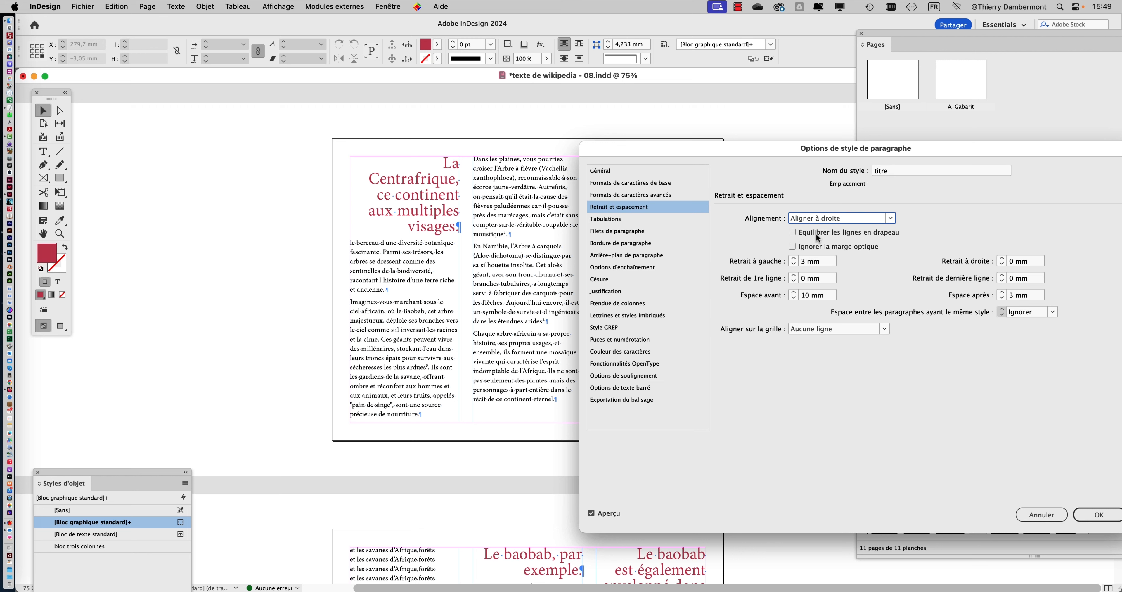
# Compare the headings with and without Équilibrer les lignes en drapeau, and leave the option enabled in the "titre" style.
pyautogui.click(818, 238)
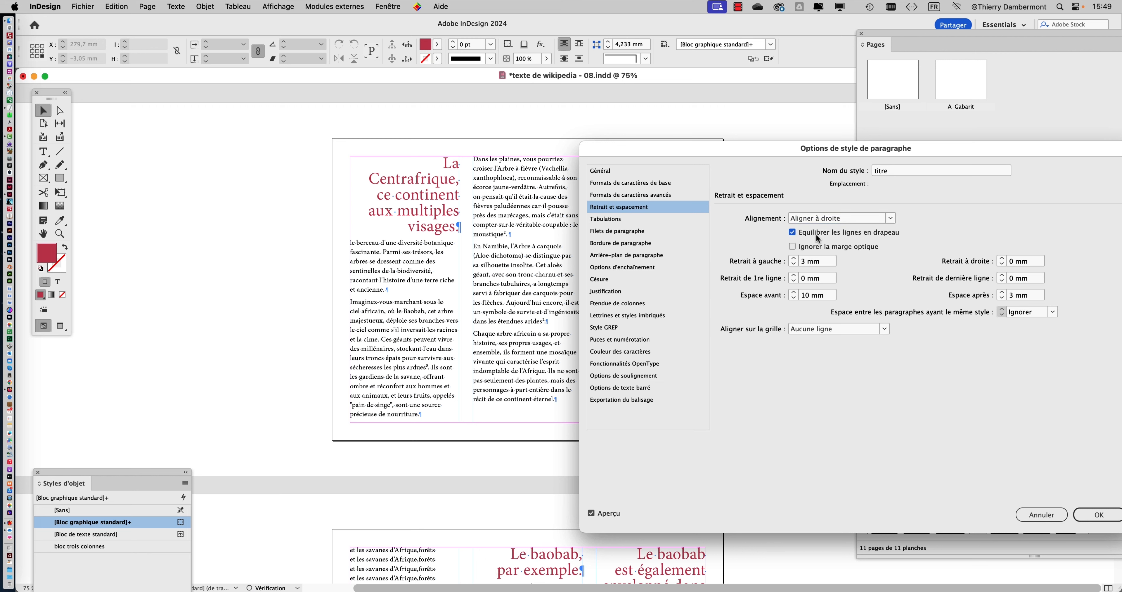
pyautogui.click(818, 238)
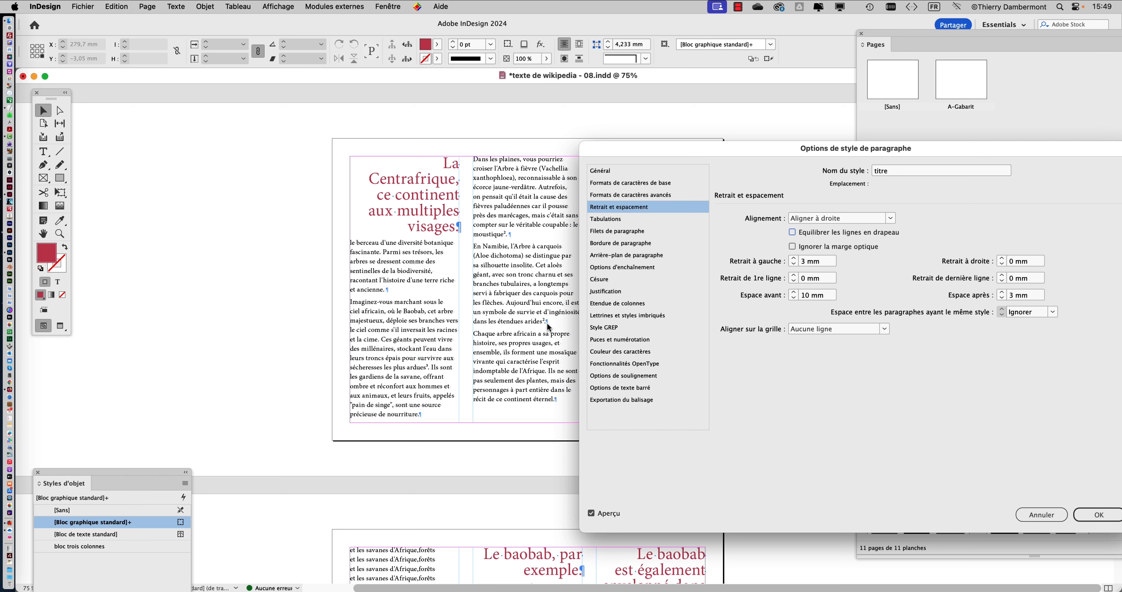
pyautogui.click(805, 233)
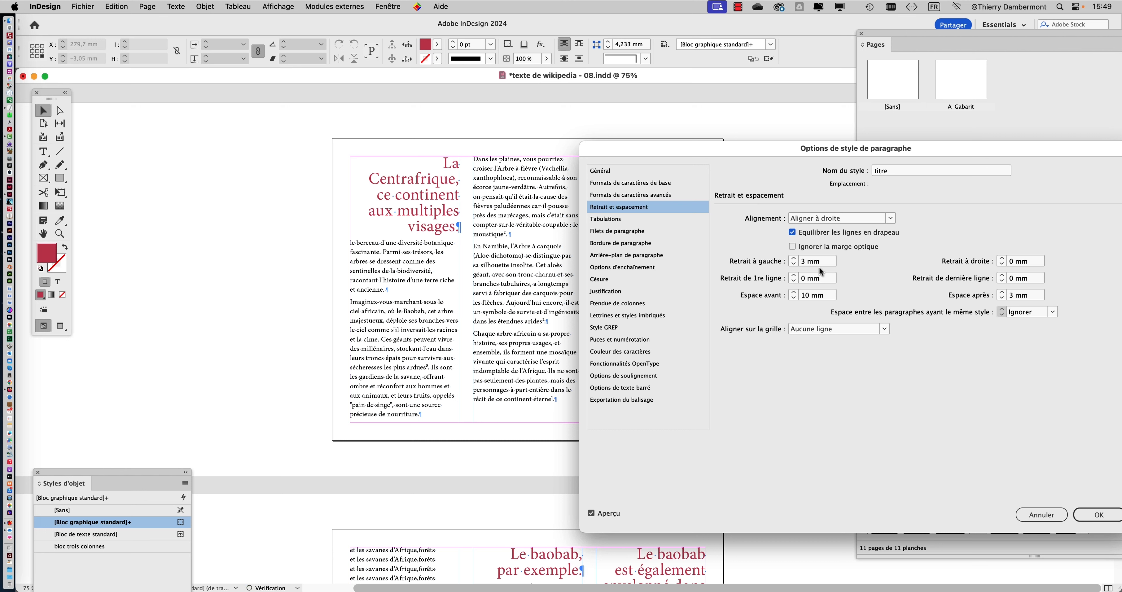
pyautogui.click(808, 233)
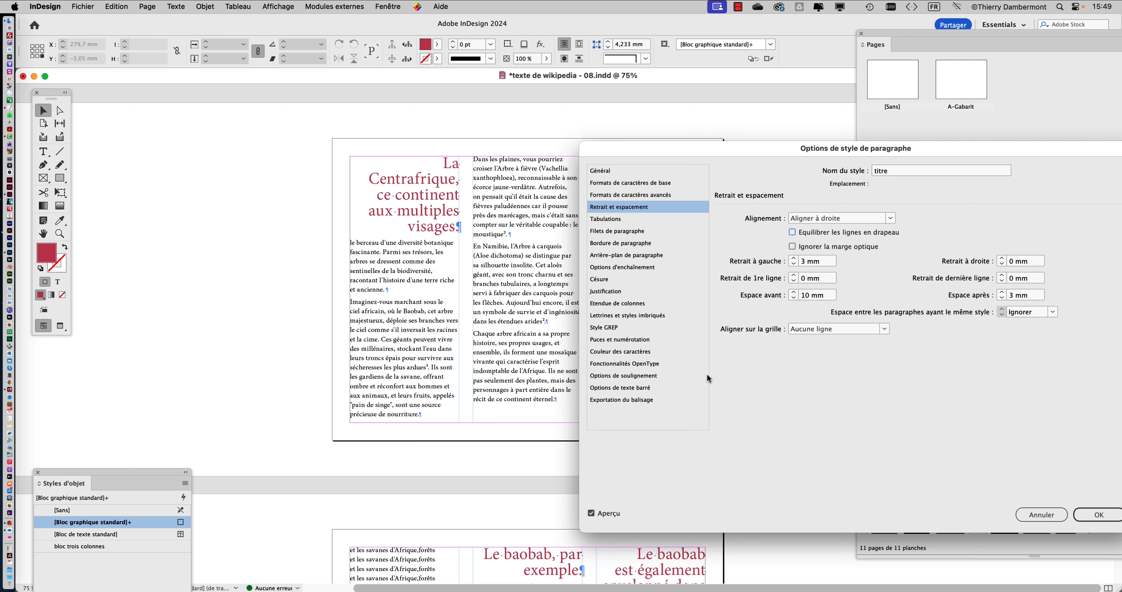
pyautogui.click(811, 234)
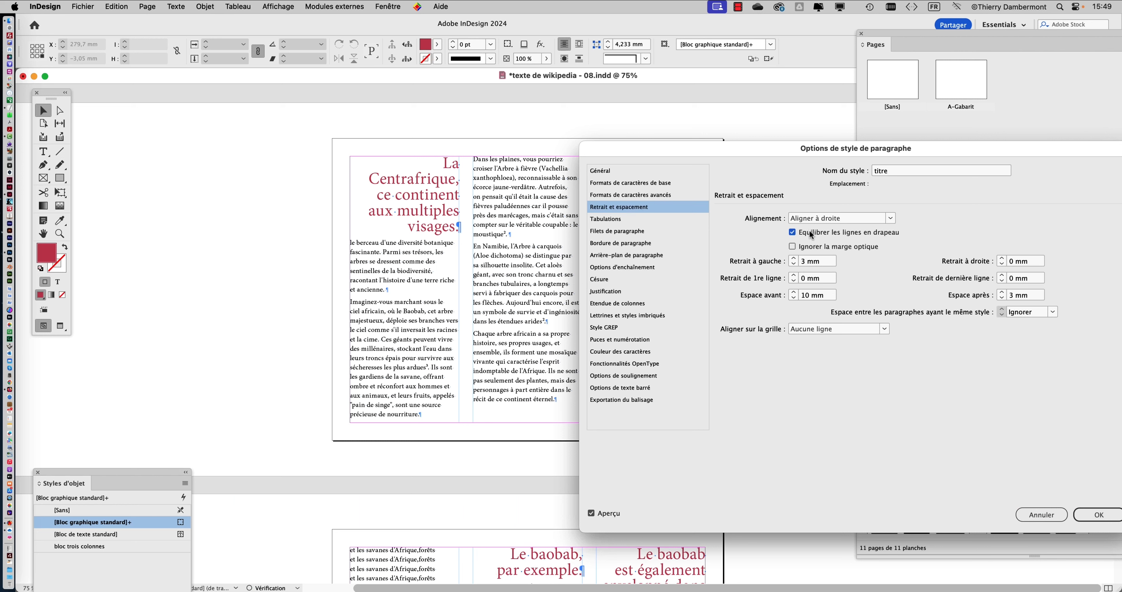
# Check the "titre" style's hyphenation settings and set its language to Français in the advanced character formats.
pyautogui.click(611, 283)
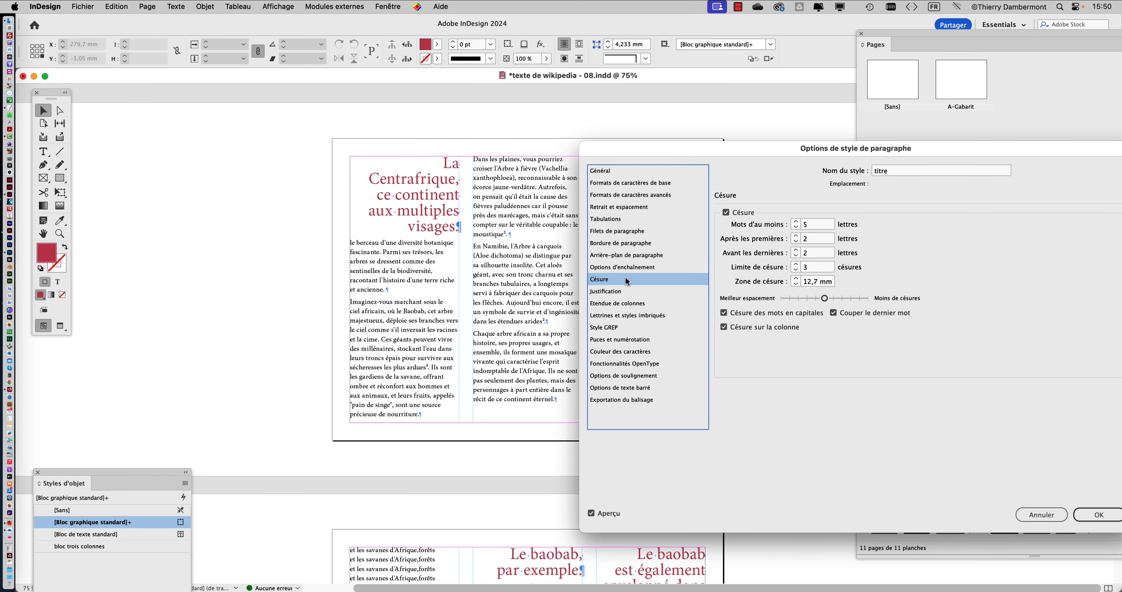
pyautogui.click(617, 185)
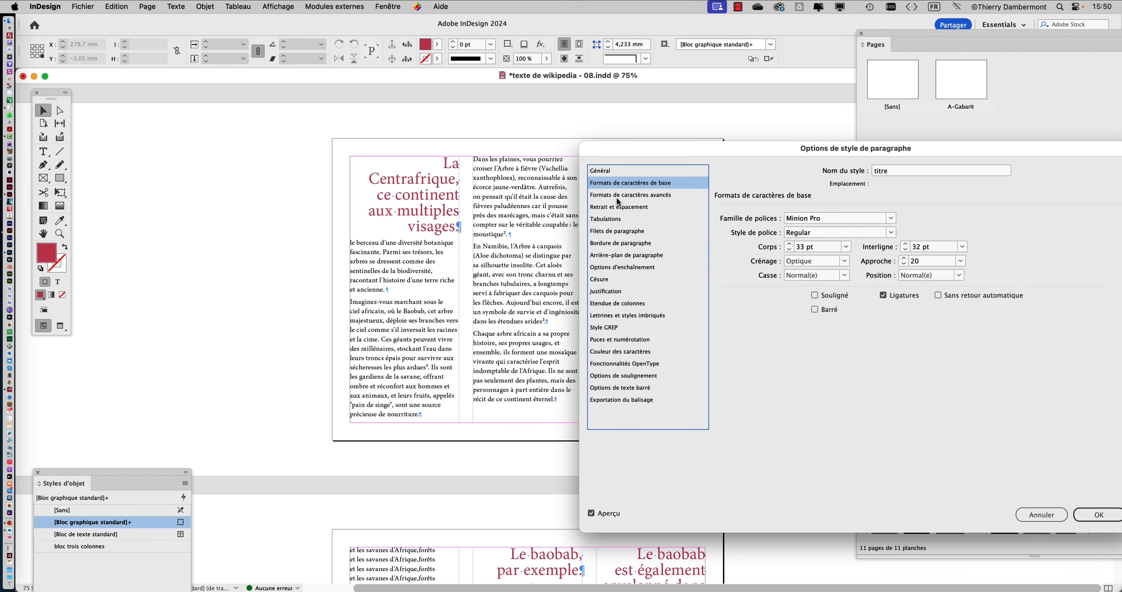
pyautogui.click(617, 198)
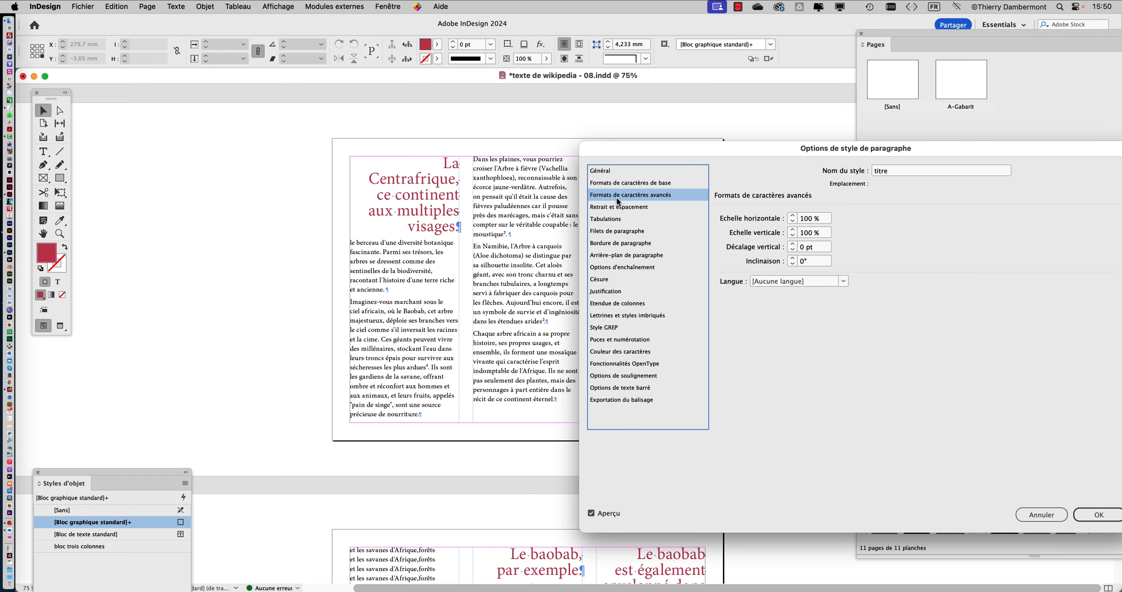
pyautogui.click(616, 283)
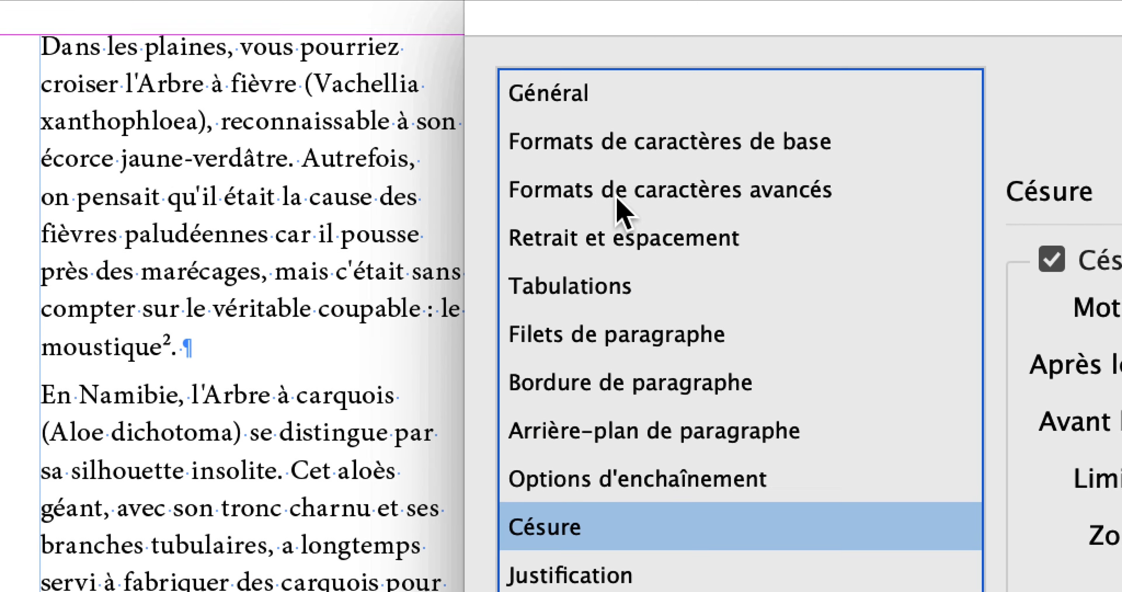
pyautogui.click(600, 195)
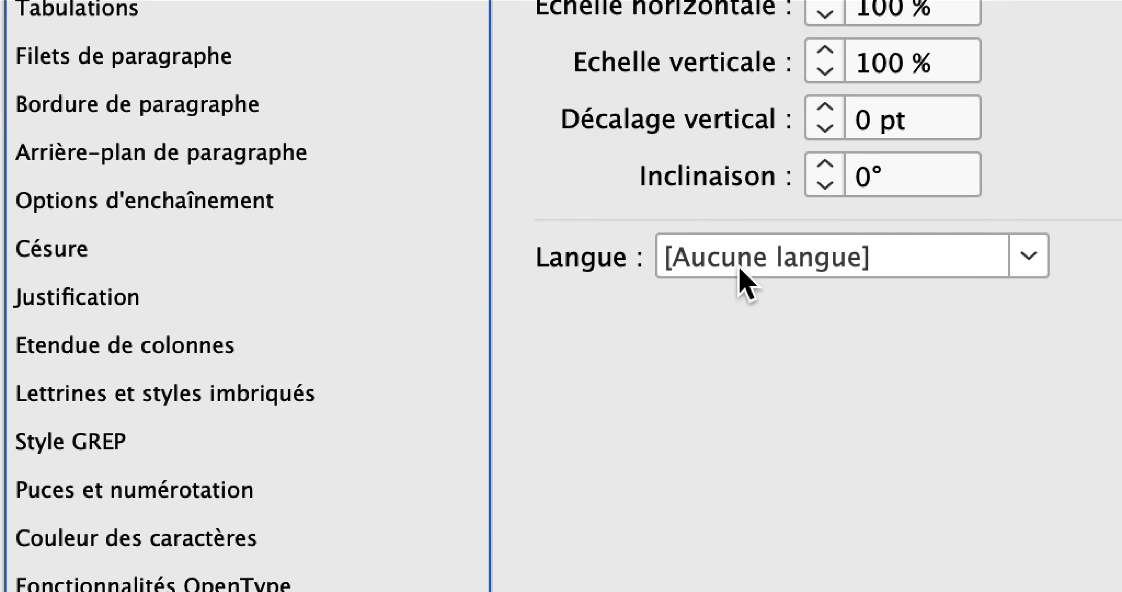
pyautogui.click(755, 355)
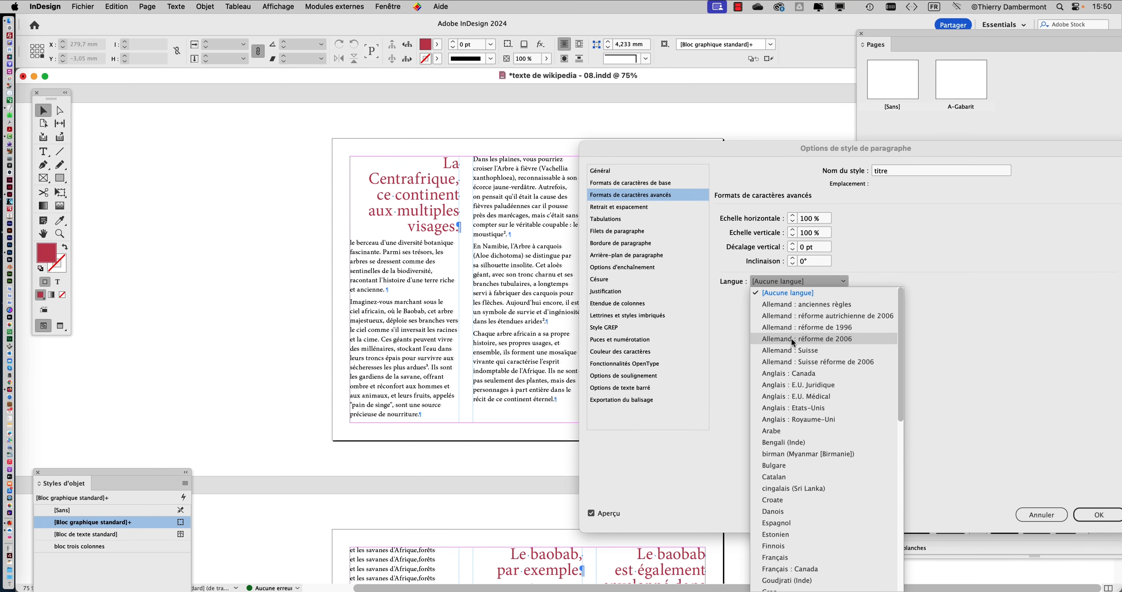
pyautogui.scroll(-3, 830, 511)
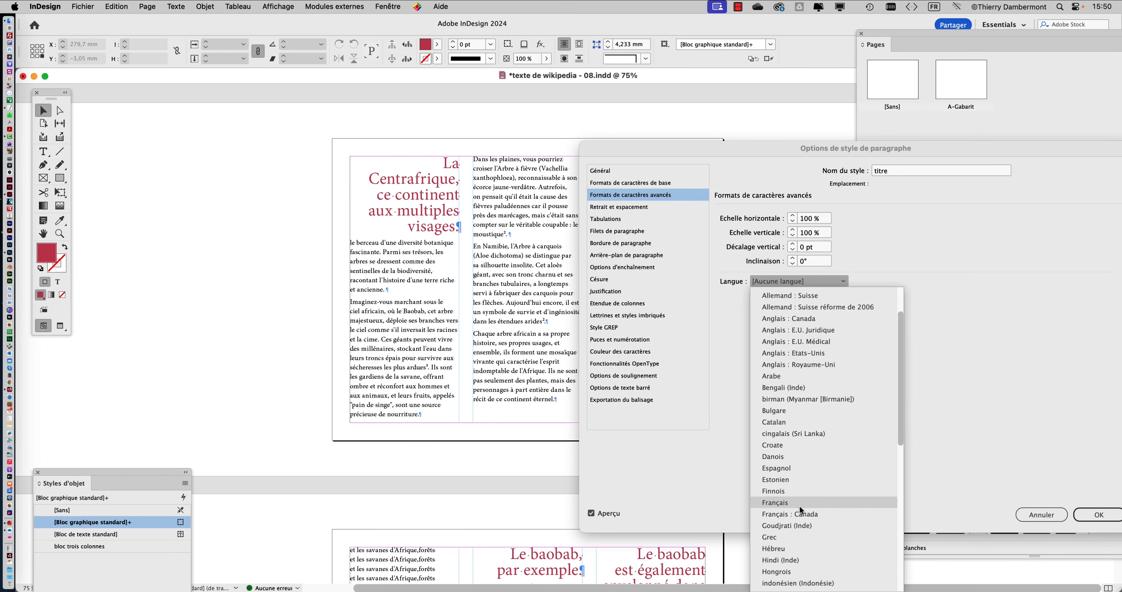
pyautogui.click(799, 509)
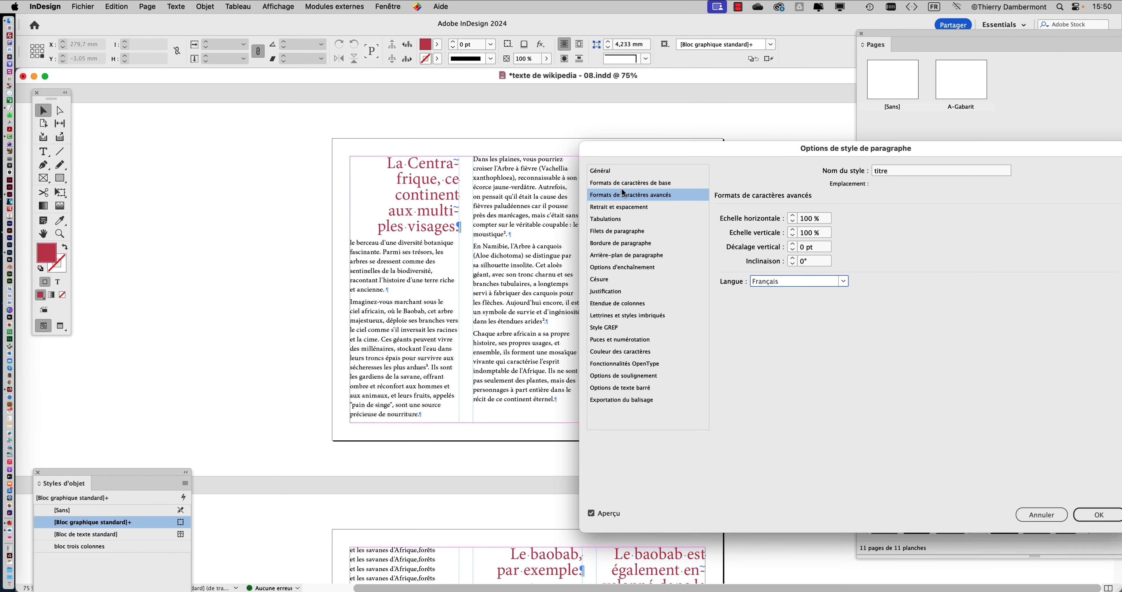
# Switch Équilibrer les lignes en drapeau off and back on in the "titre" style to compare the hyphenated headings.
pyautogui.click(625, 207)
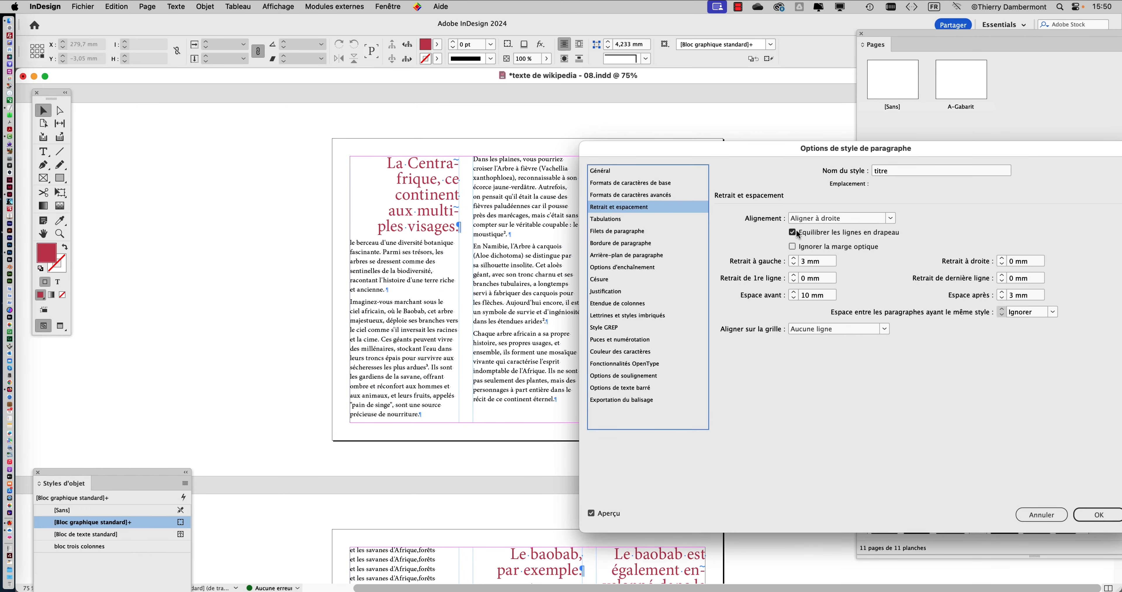
pyautogui.click(796, 232)
pyautogui.click(798, 234)
pyautogui.click(798, 234)
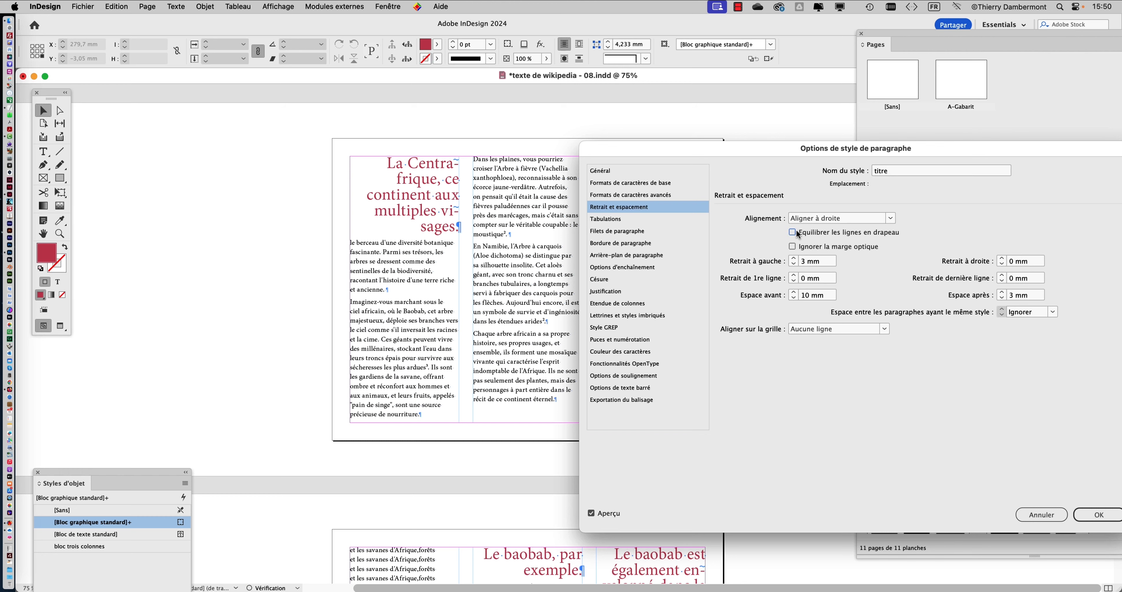
pyautogui.click(797, 233)
# Disable hyphenation of capitalised words, last words and across columns in the "titre" style, limit consecutive hyphens to 1, and confirm.
pyautogui.click(614, 281)
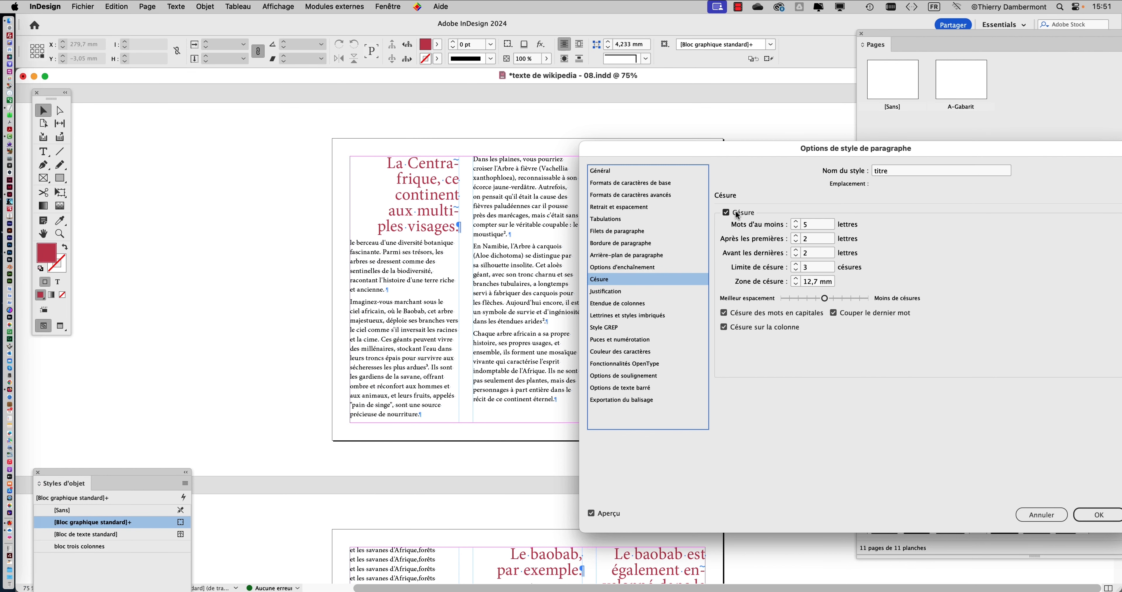
pyautogui.click(723, 313)
pyautogui.click(833, 312)
pyautogui.click(780, 327)
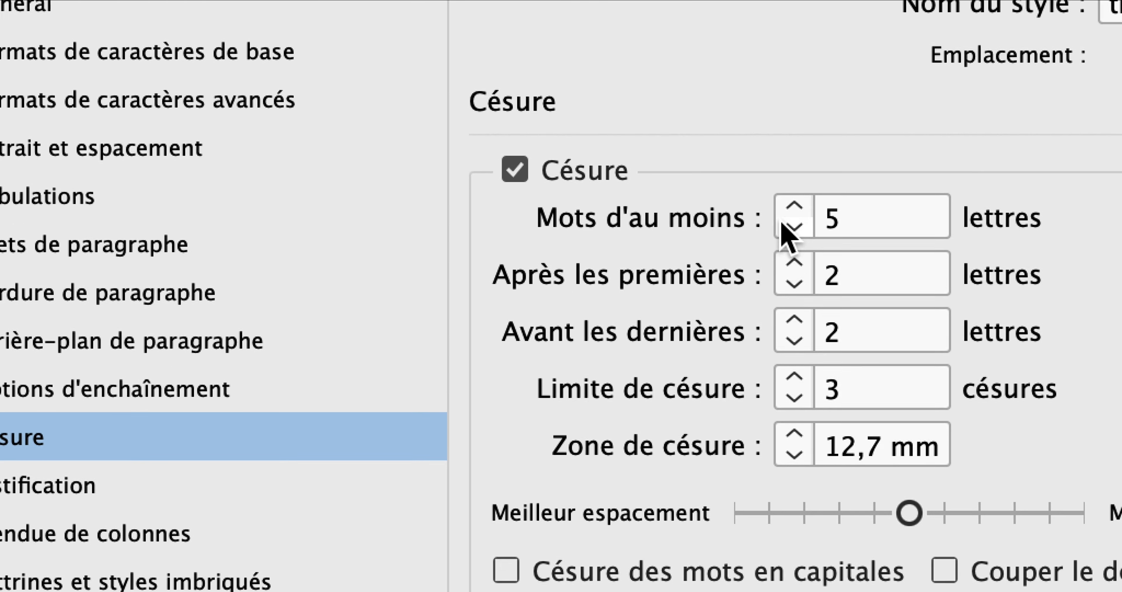
pyautogui.click(797, 395)
pyautogui.click(797, 395)
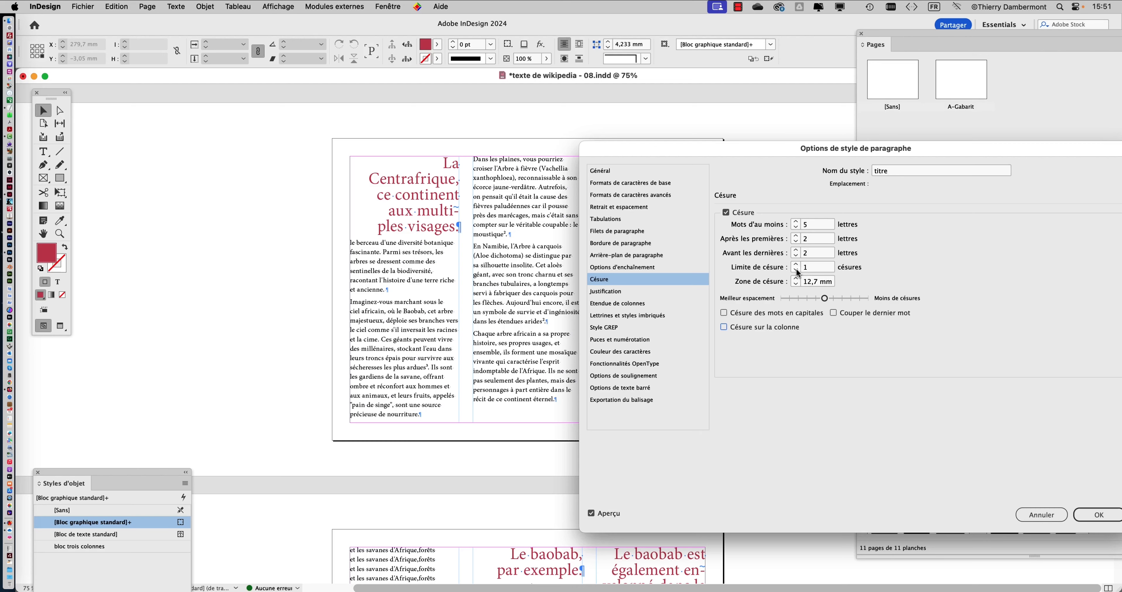
pyautogui.click(1099, 515)
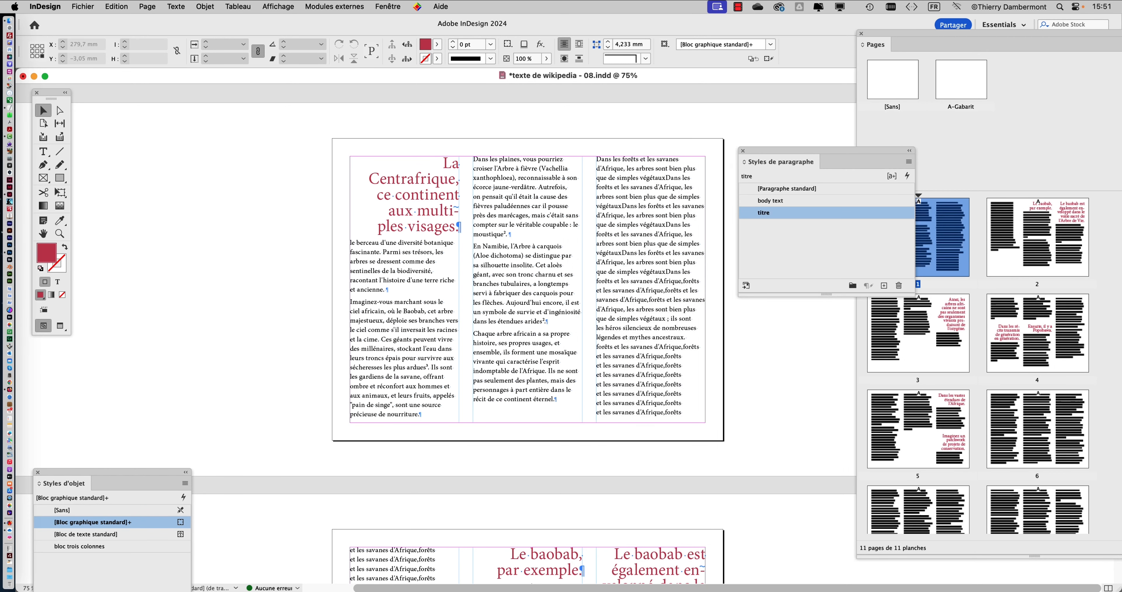
# Deselect the page 1 text frame and set the "body text" paragraph style's language to Français.
pyautogui.click(396, 201)
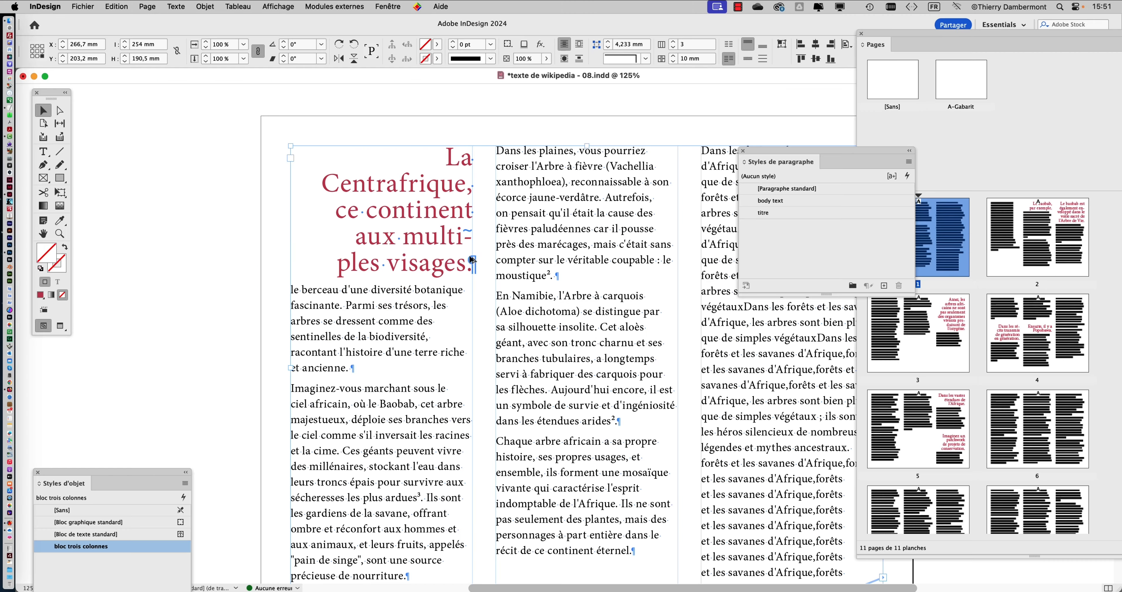
pyautogui.moveTo(414, 310); pyautogui.dragTo(249, 289)
pyautogui.moveTo(353, 258); pyautogui.dragTo(247, 271)
pyautogui.click(661, 213)
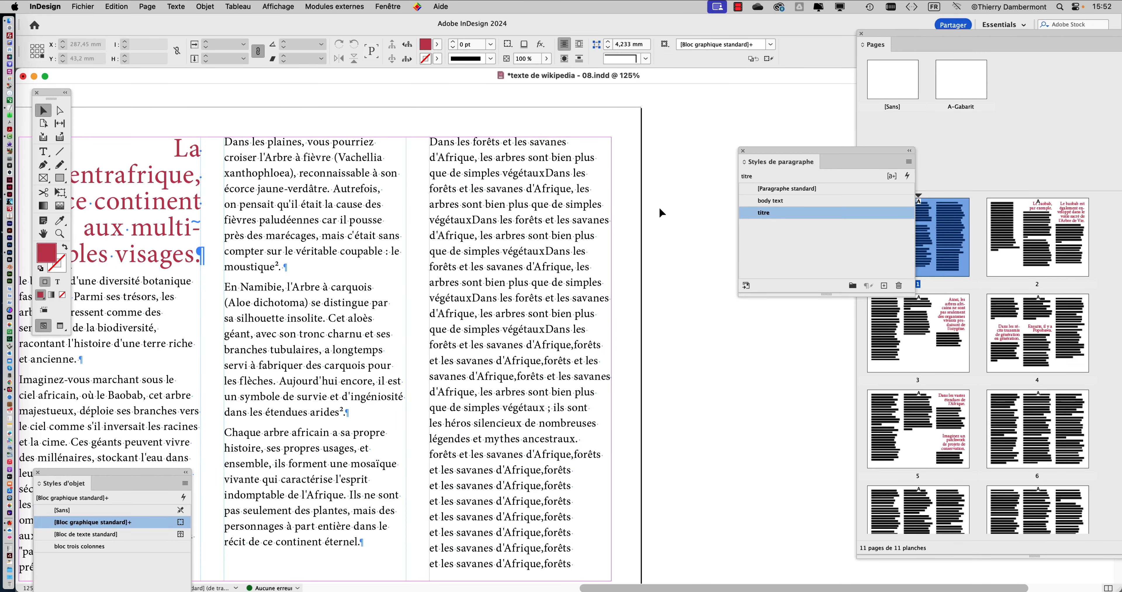
pyautogui.click(806, 199)
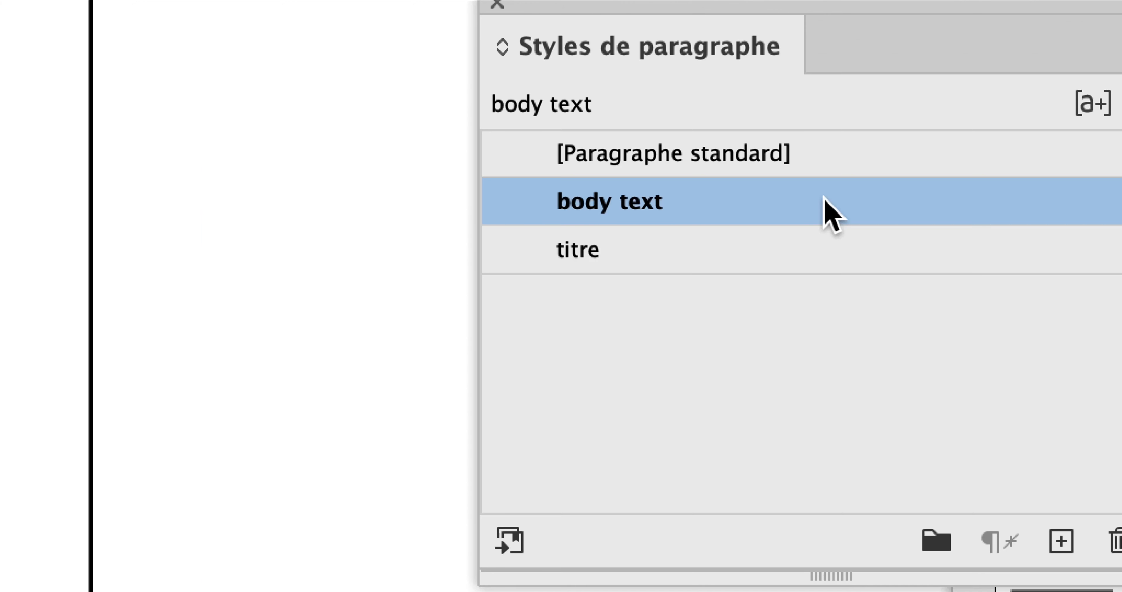
pyautogui.click(825, 198)
pyautogui.click(911, 193)
pyautogui.doubleClick(912, 193)
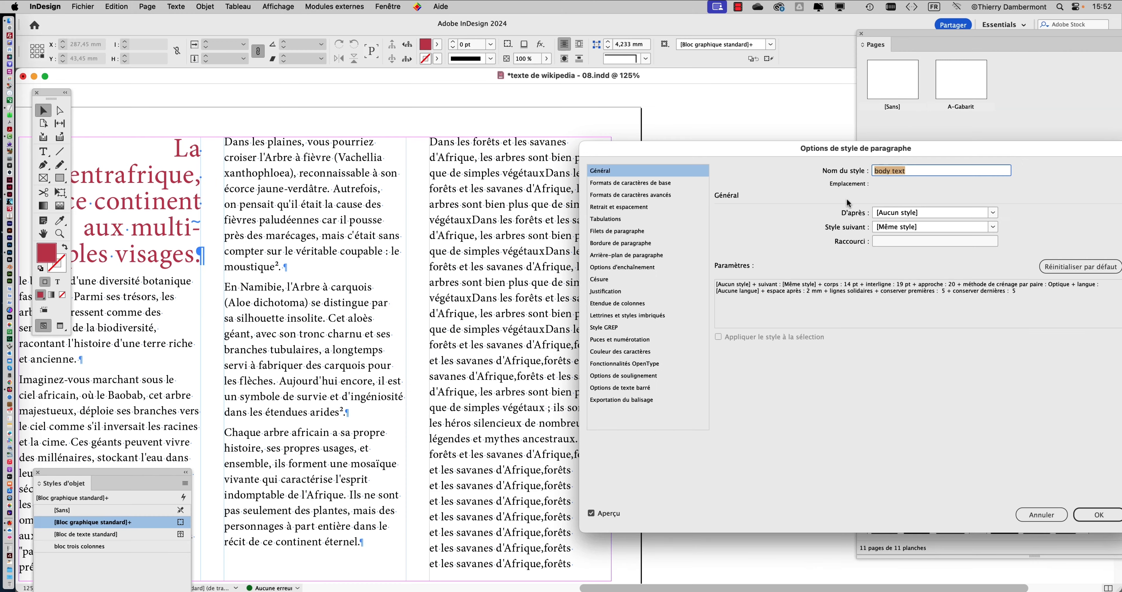
pyautogui.moveTo(600, 155); pyautogui.dragTo(652, 98)
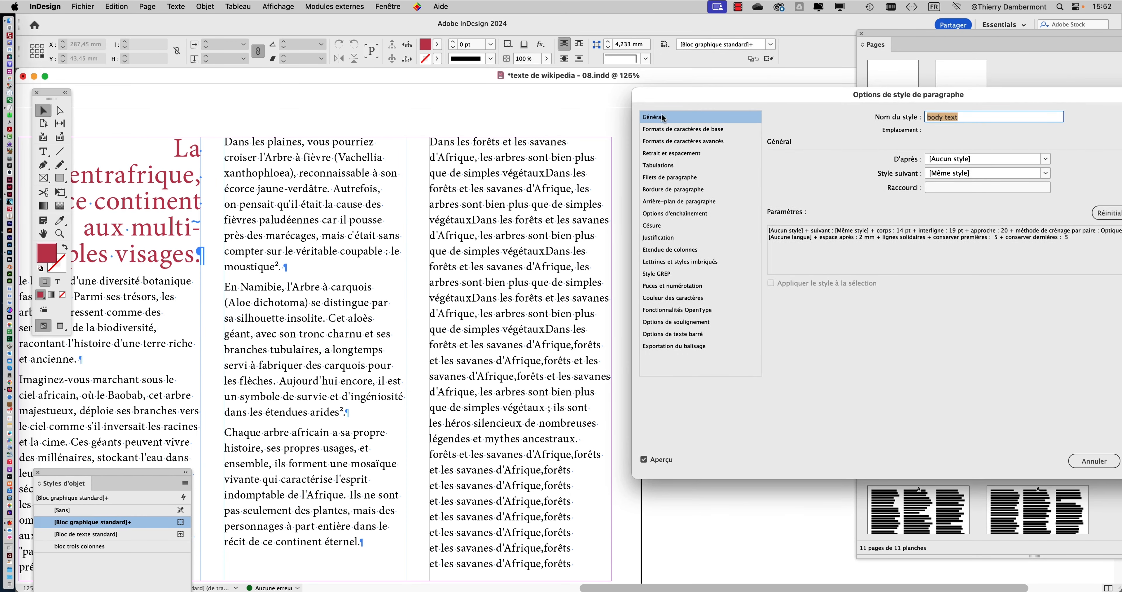
pyautogui.click(671, 145)
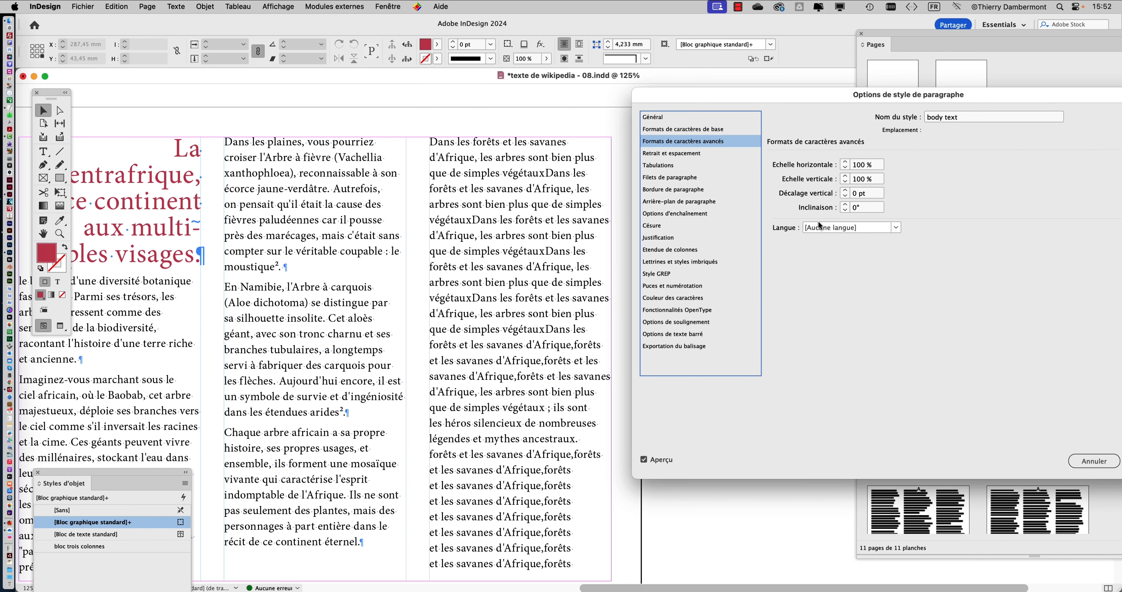
pyautogui.click(827, 229)
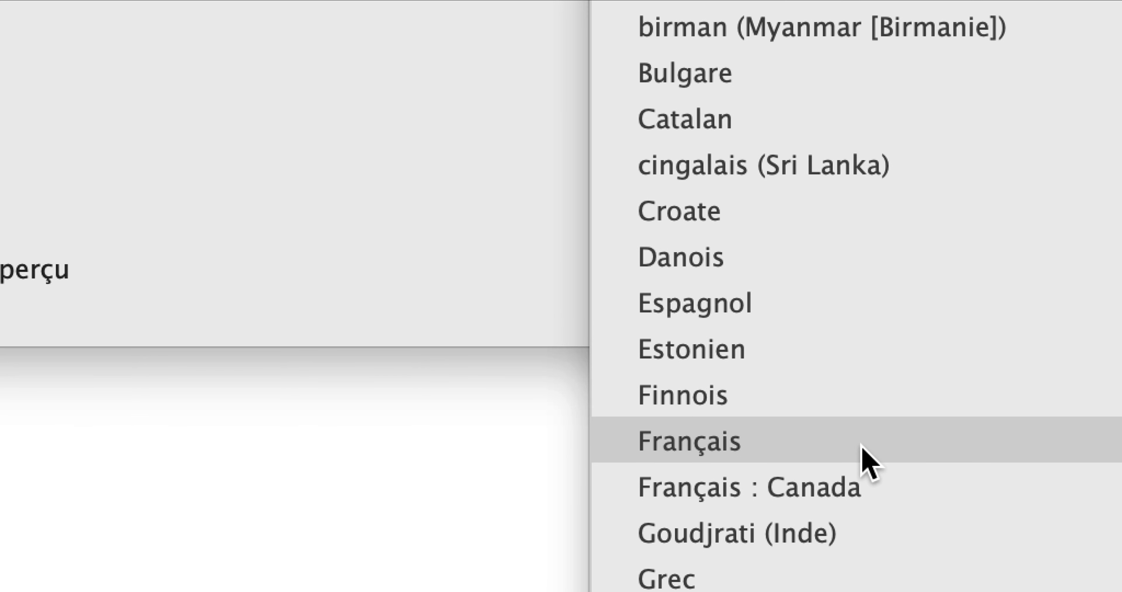
pyautogui.click(865, 456)
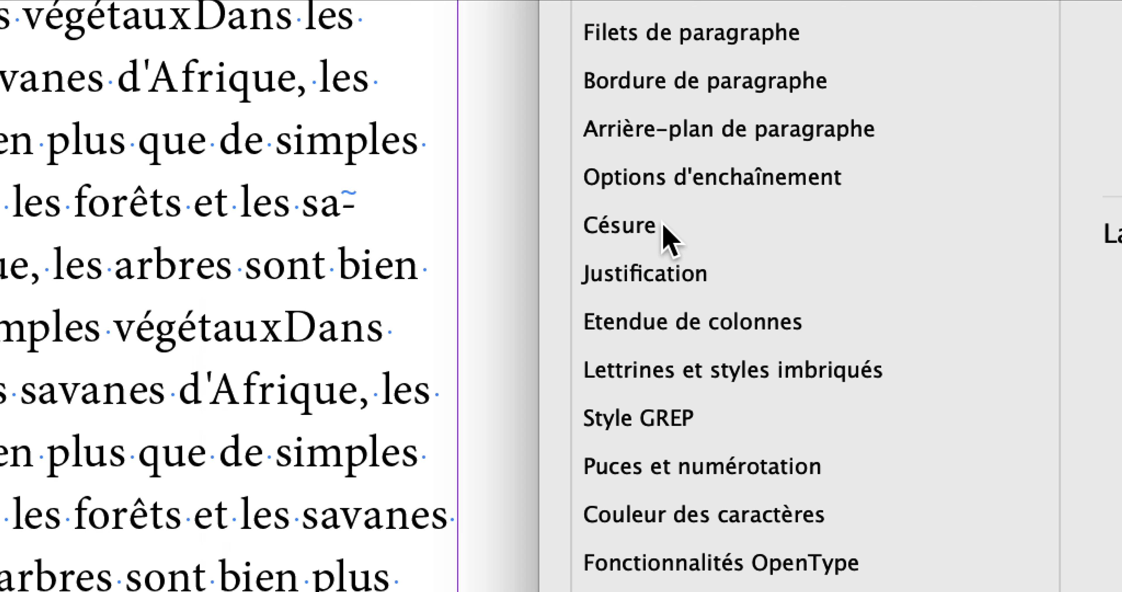
# Set the "body text" style's hyphenation limit to 1.
pyautogui.click(662, 225)
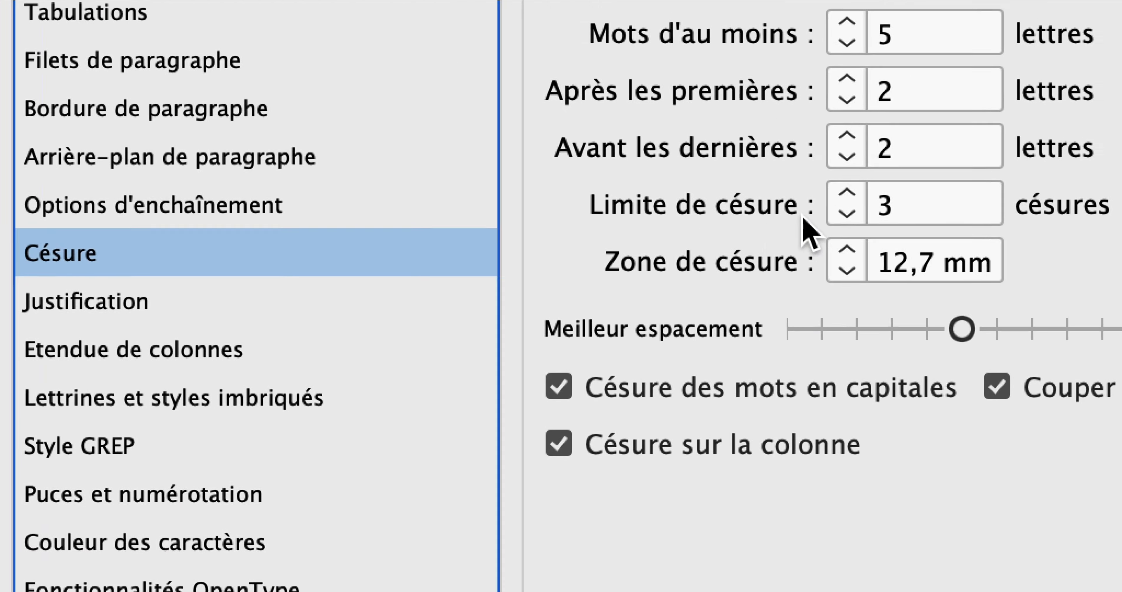
pyautogui.click(1121, 198)
pyautogui.click(1121, 198)
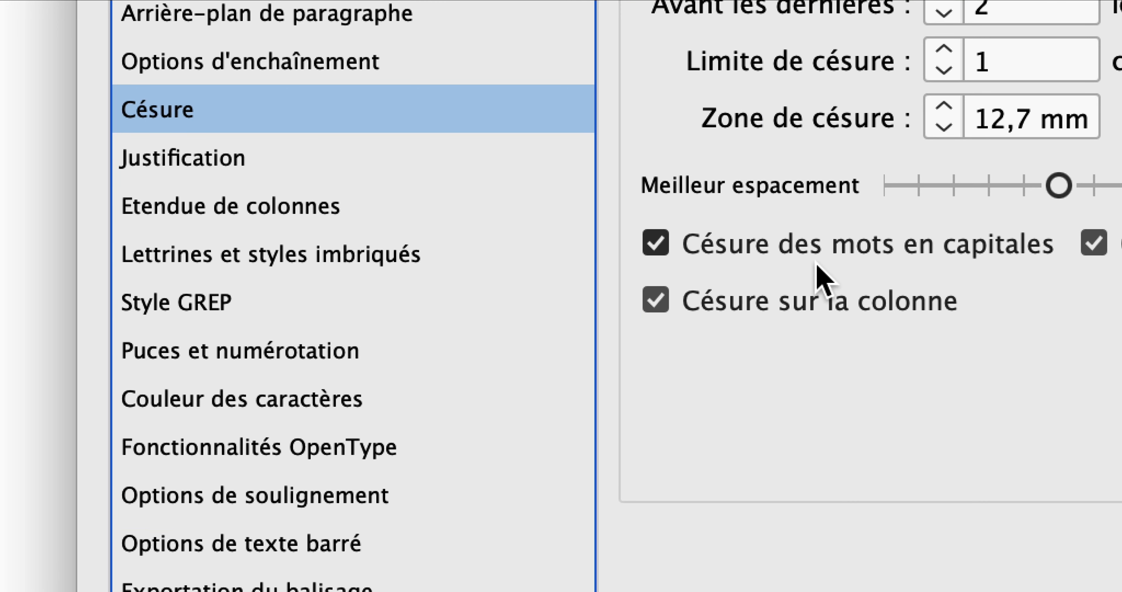
# Disable hyphenation of capitalised words, last words and across columns in the "body text" style and confirm the style options.
pyautogui.click(819, 263)
pyautogui.click(830, 267)
pyautogui.click(878, 307)
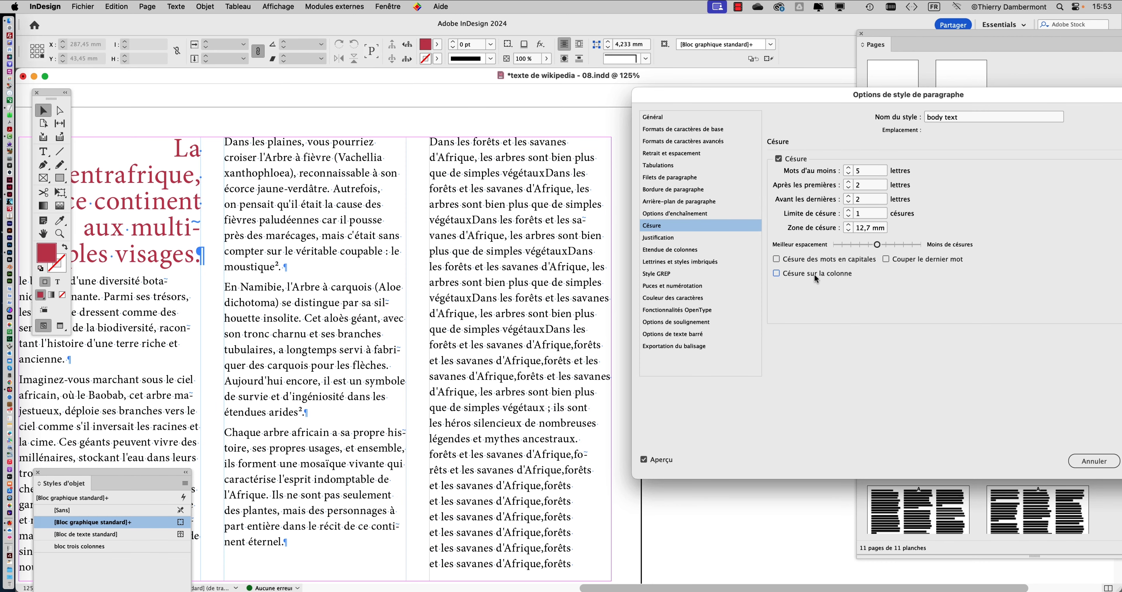
pyautogui.moveTo(1004, 98); pyautogui.dragTo(812, 90)
pyautogui.click(959, 452)
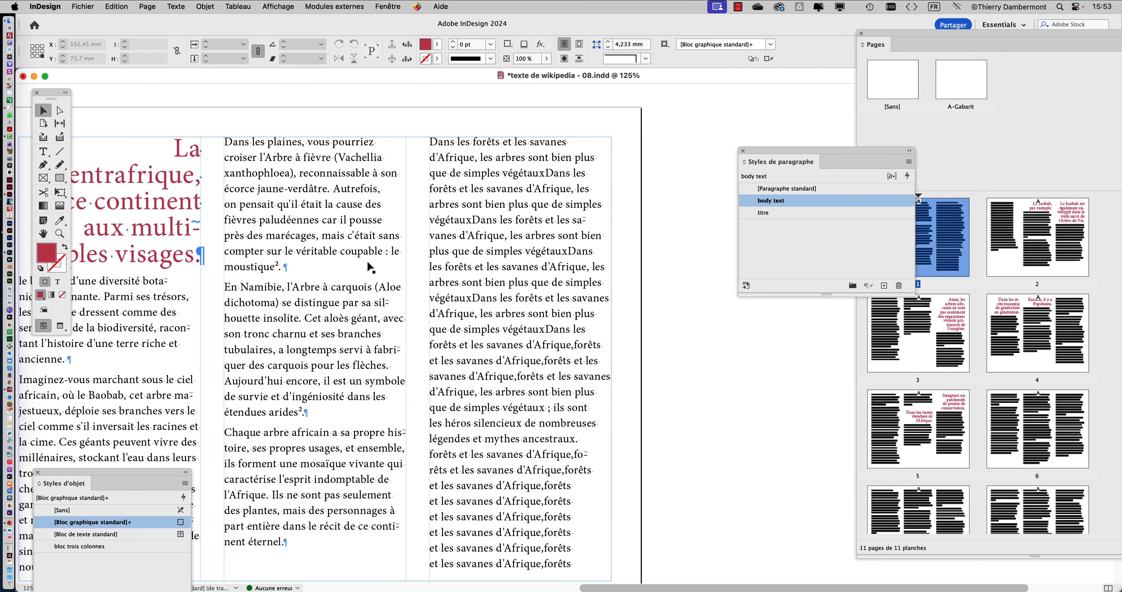
# Save the document under the new name "texte de wikipedia - 09.indd".
pyautogui.hscroll(-5, 402, 275)
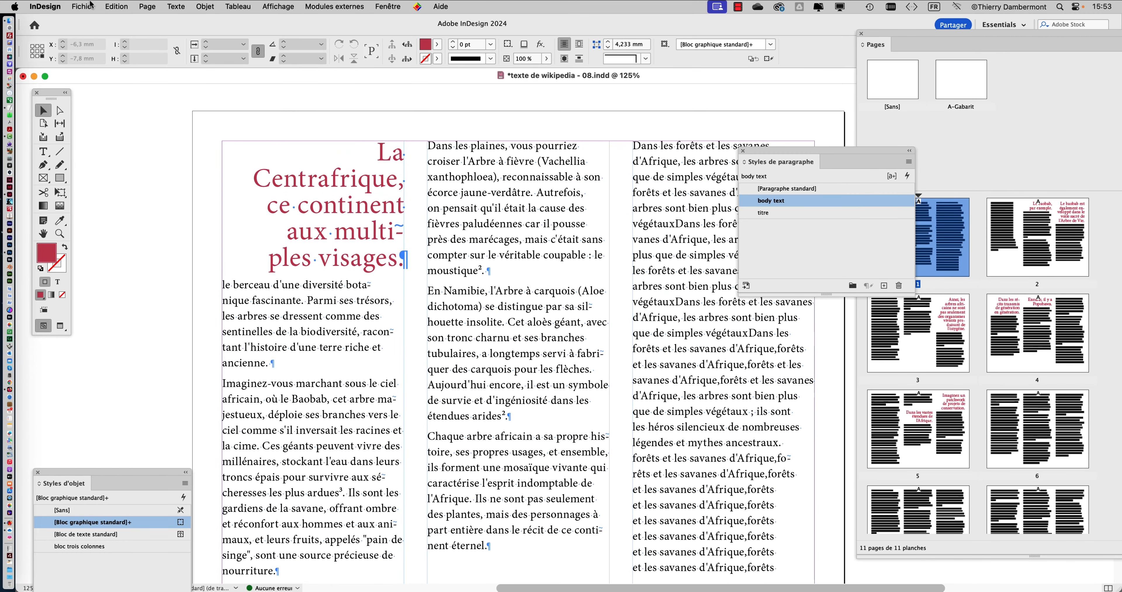
pyautogui.click(92, 4)
pyautogui.click(130, 101)
pyautogui.click(667, 87)
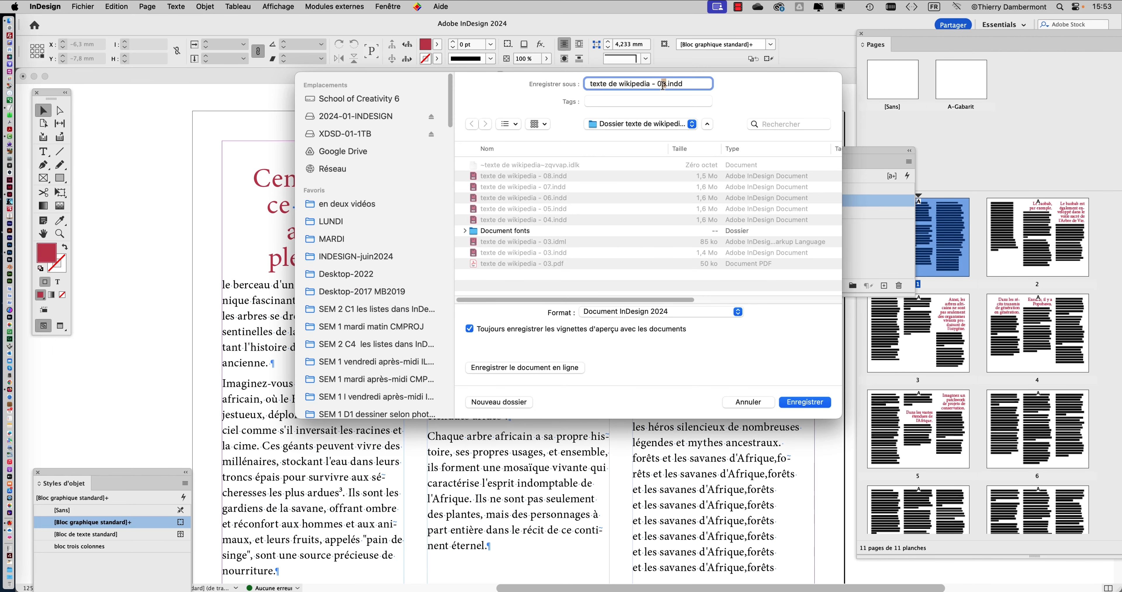
pyautogui.click(803, 403)
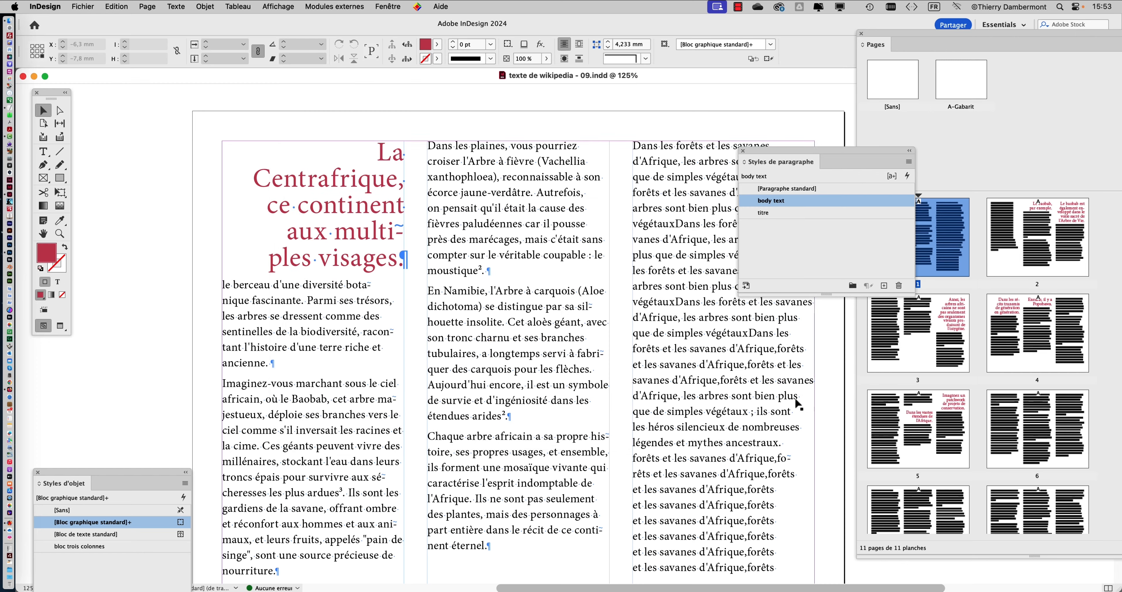
# Insert missing spaces in the third column of page 1, after "d'Afrique," in two lines and between "végétaux" and "Dans".
pyautogui.moveTo(767, 150); pyautogui.dragTo(820, 82)
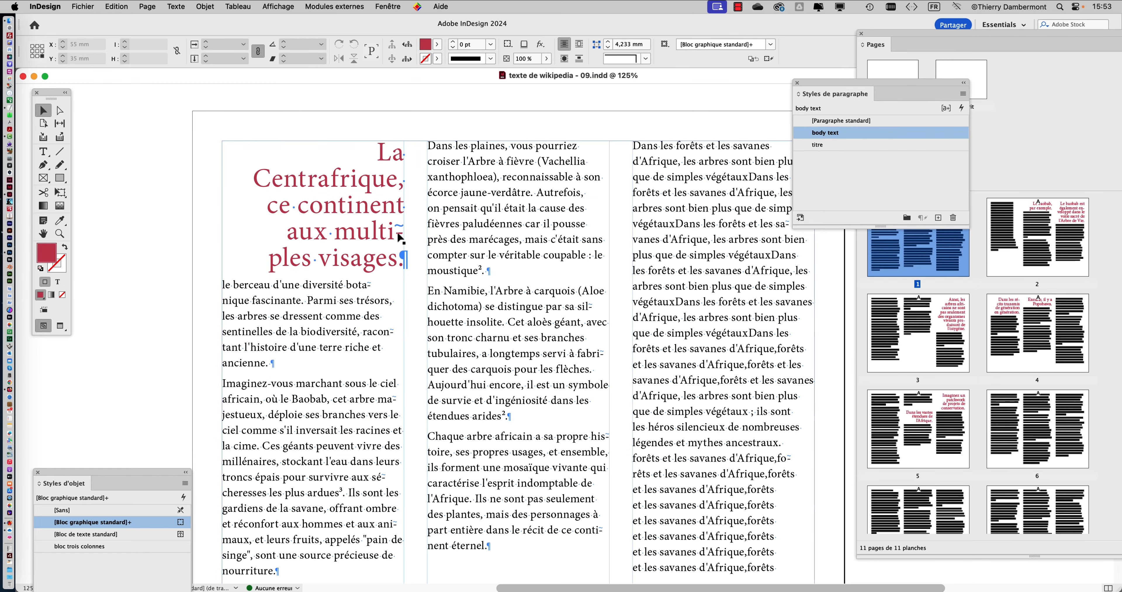
pyautogui.press('space')
pyautogui.moveTo(488, 270); pyautogui.dragTo(427, 270)
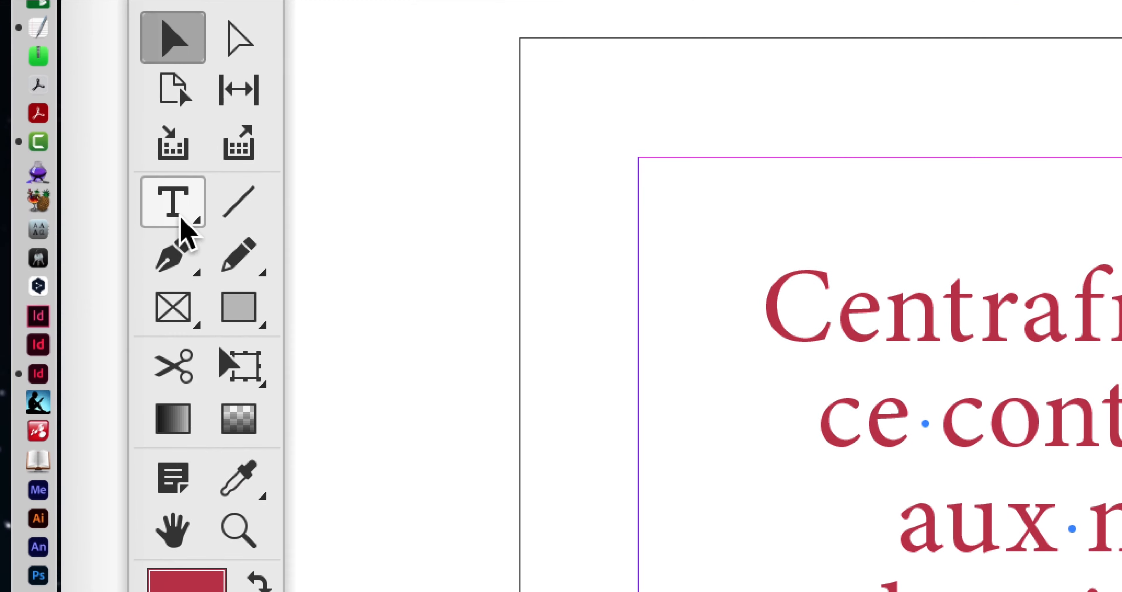
pyautogui.click(175, 209)
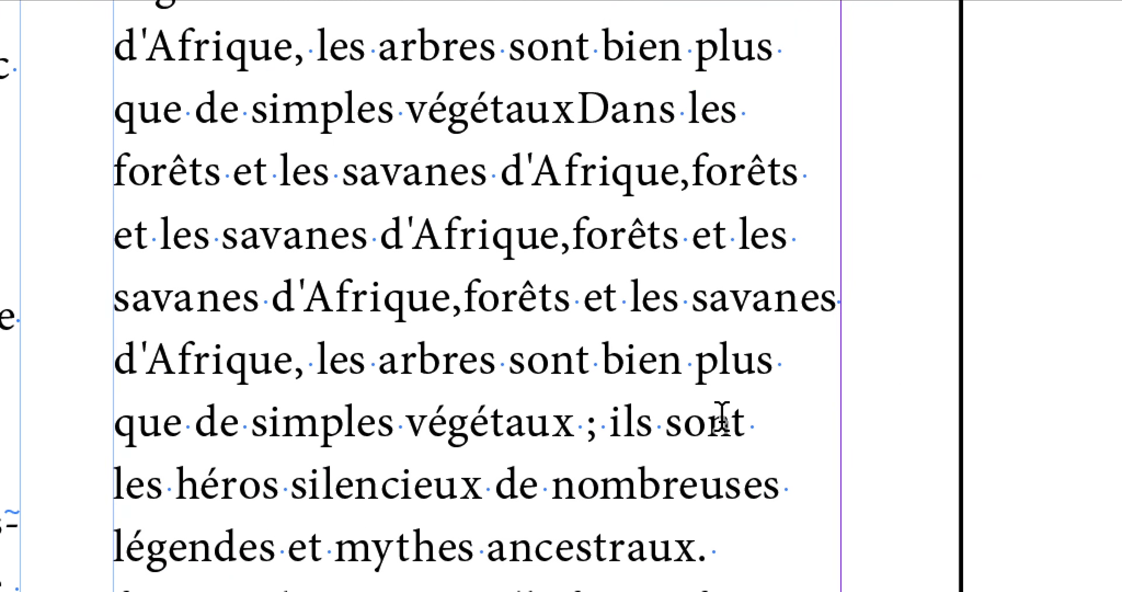
pyautogui.click(714, 455)
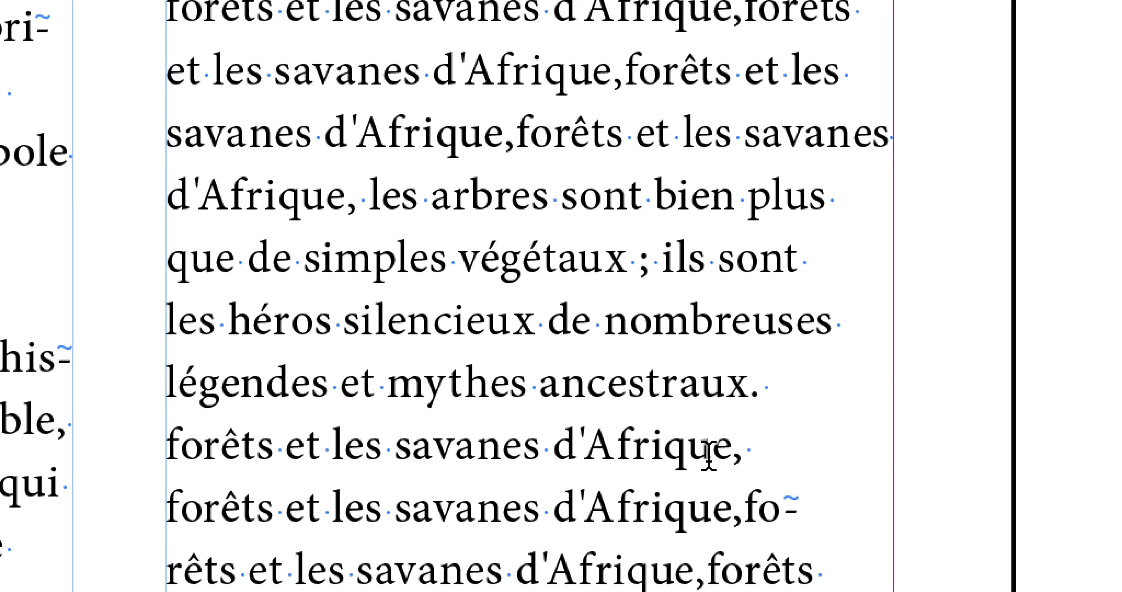
pyautogui.click(757, 522)
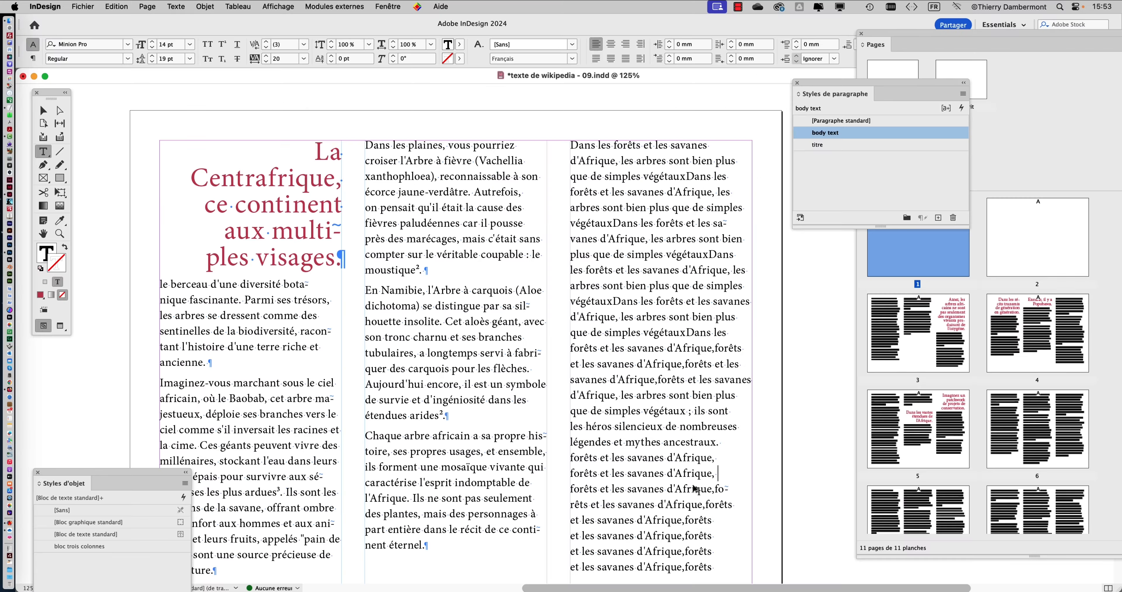
pyautogui.scroll(-9, 683, 486)
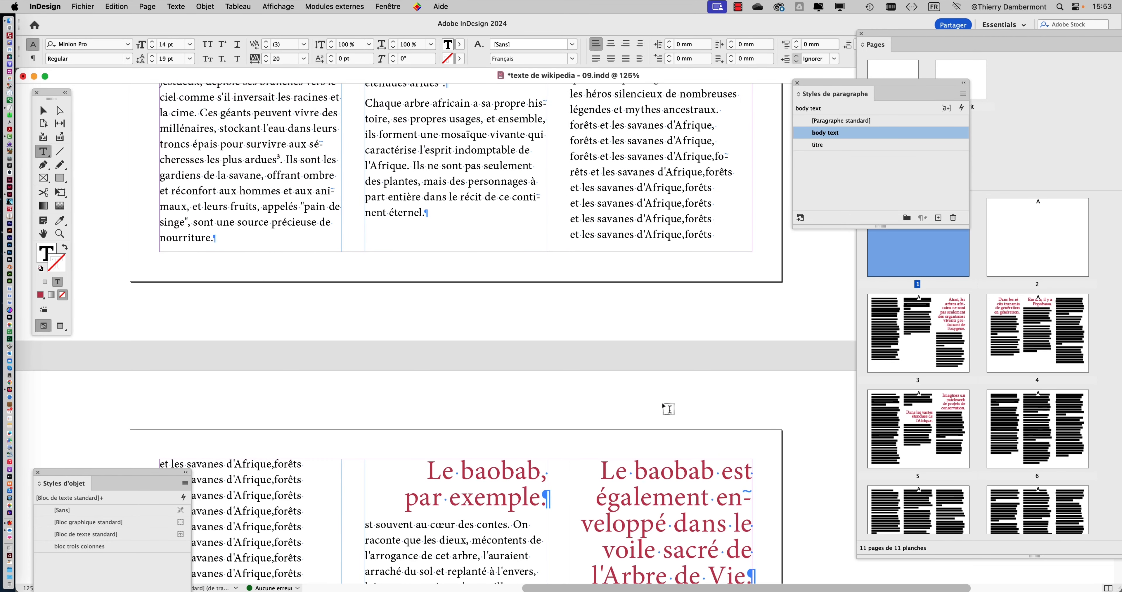
pyautogui.scroll(5, 668, 409)
pyautogui.scroll(6, 667, 409)
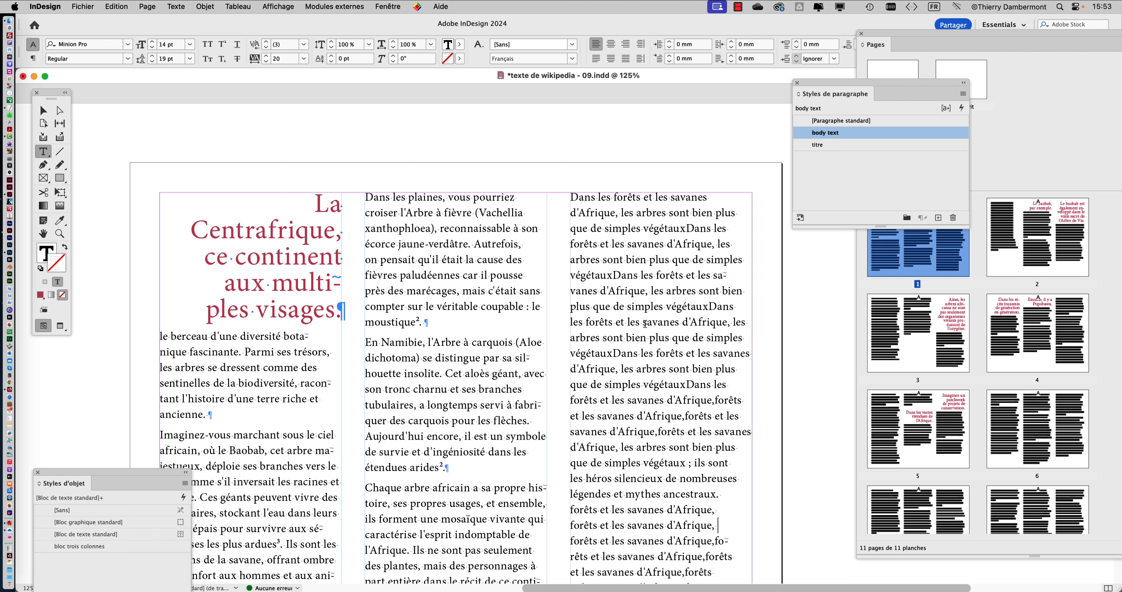
pyautogui.click(686, 386)
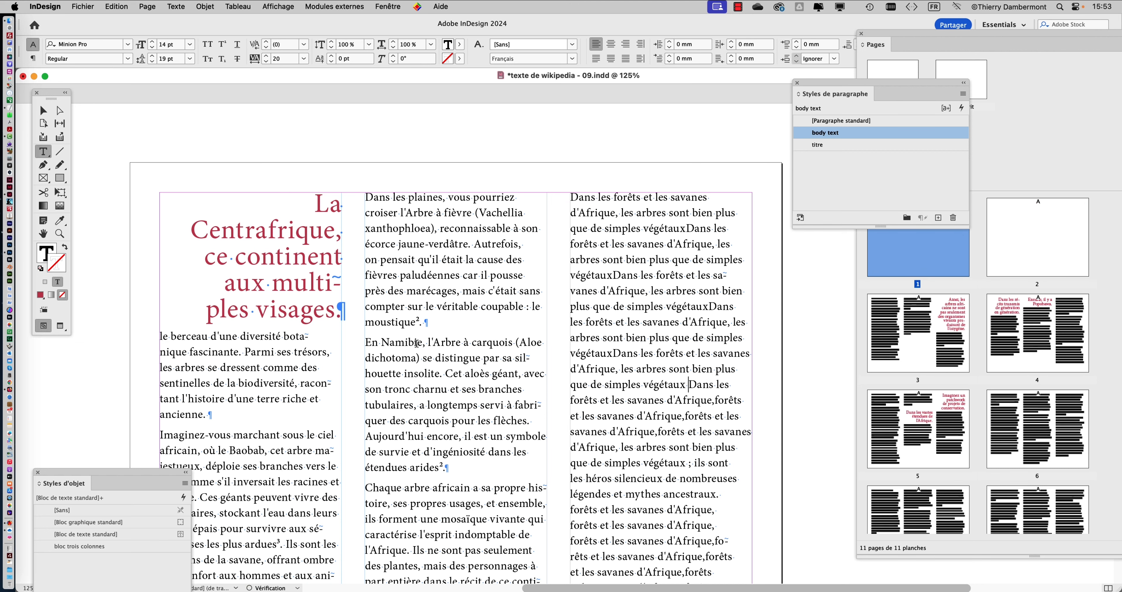
pyautogui.press('super+minus')
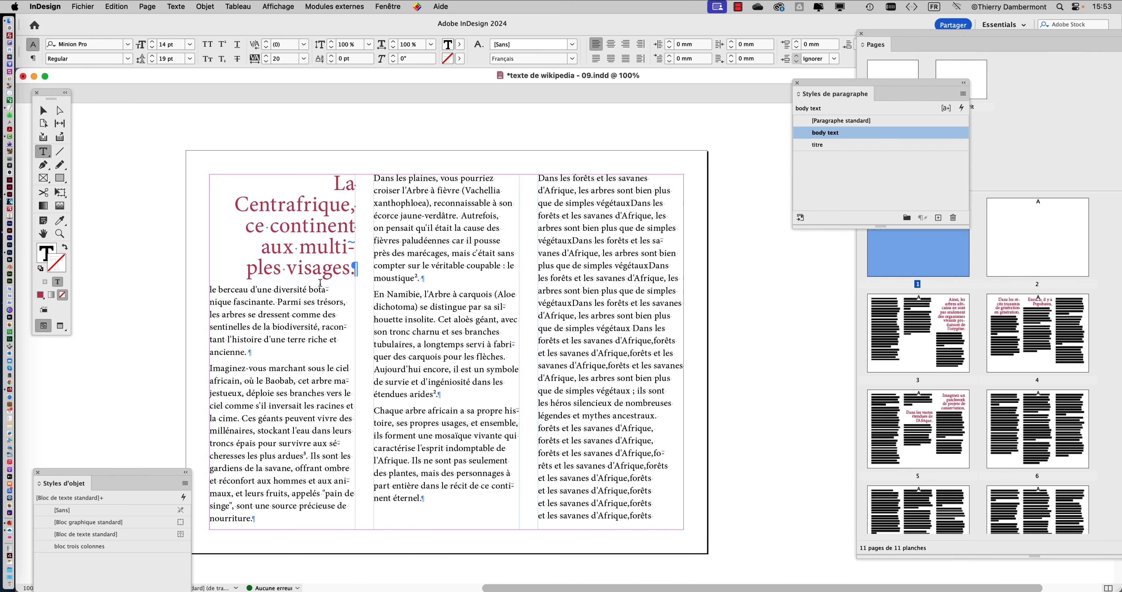
# Select the three-column text frame on page 1 and move the Styles d'objet panel fully into view.
pyautogui.click(43, 110)
pyautogui.click(137, 204)
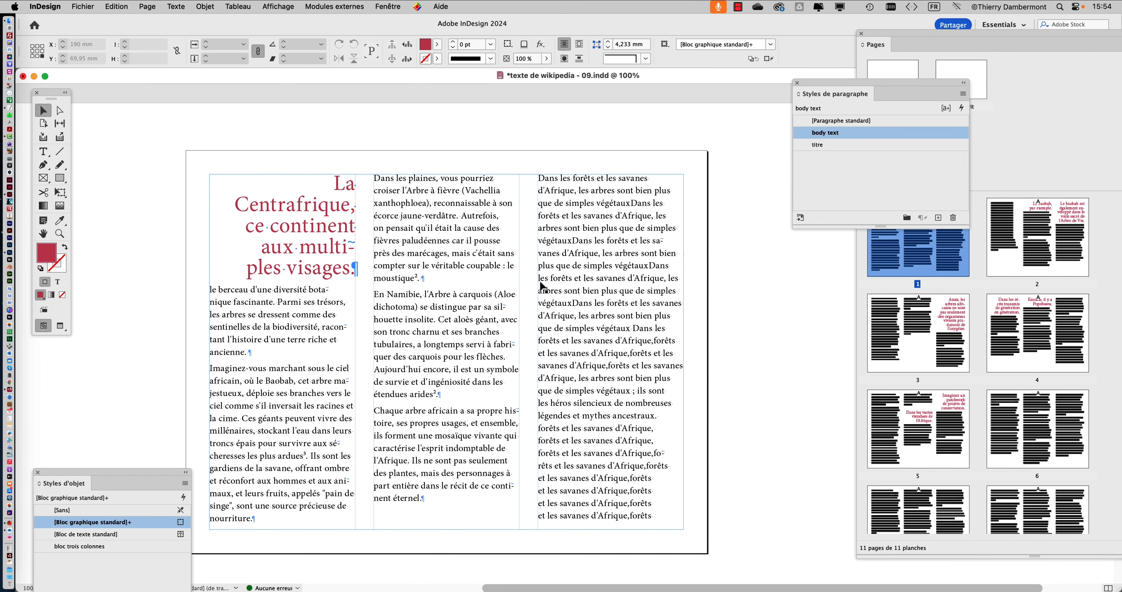
pyautogui.click(377, 233)
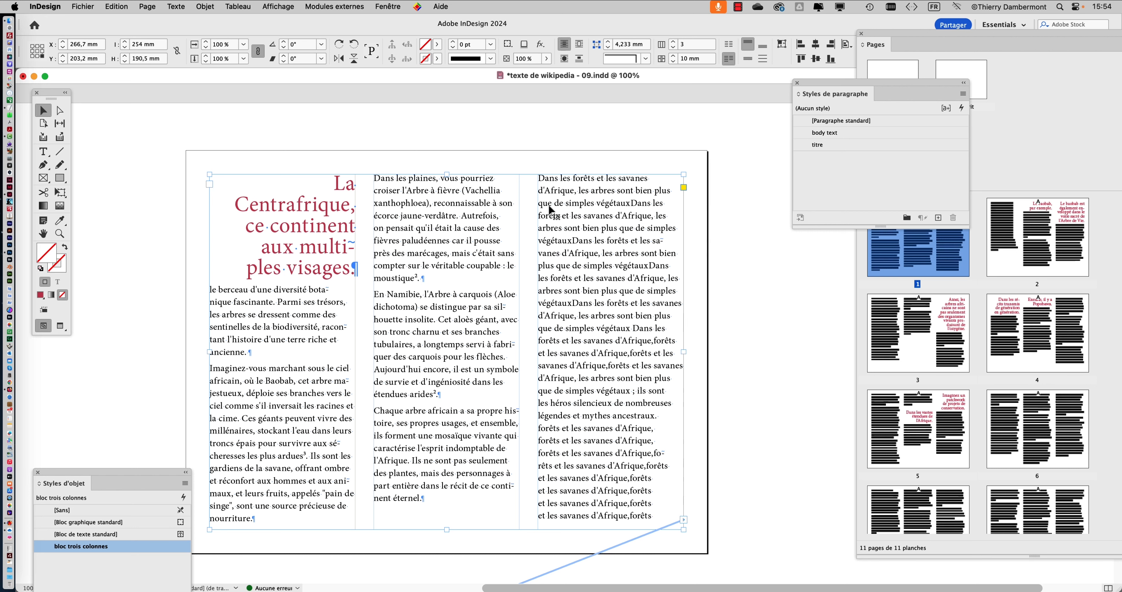
pyautogui.click(513, 165)
pyautogui.click(512, 235)
pyautogui.moveTo(160, 472); pyautogui.dragTo(163, 356)
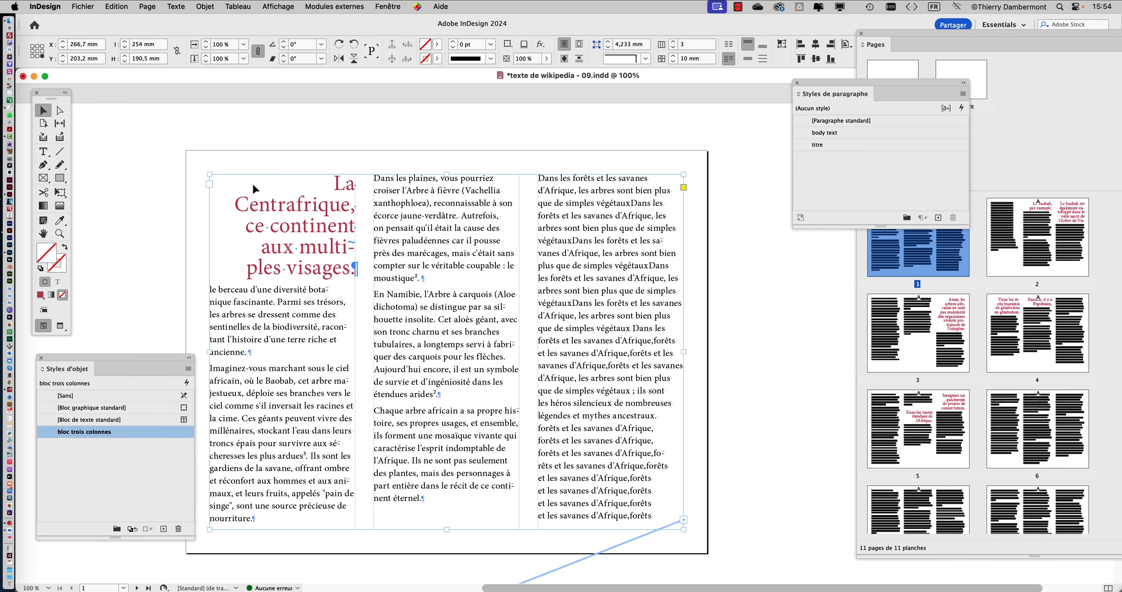
# Show the Article panel beside the page and enable Alignement optique des marges for the selected text frame.
pyautogui.click(387, 7)
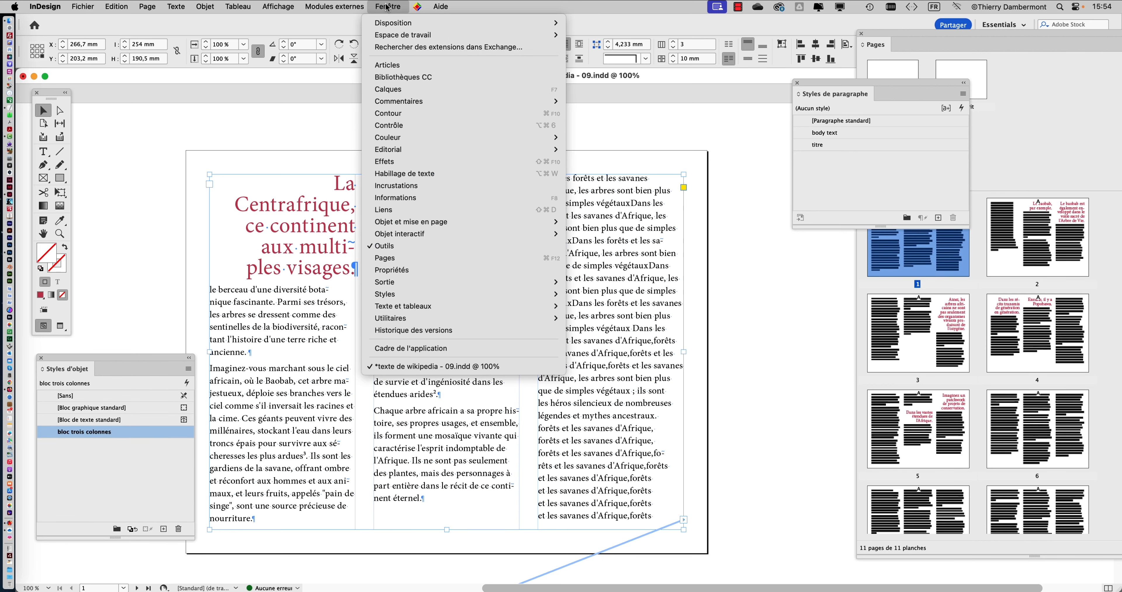
pyautogui.moveTo(379, 306)
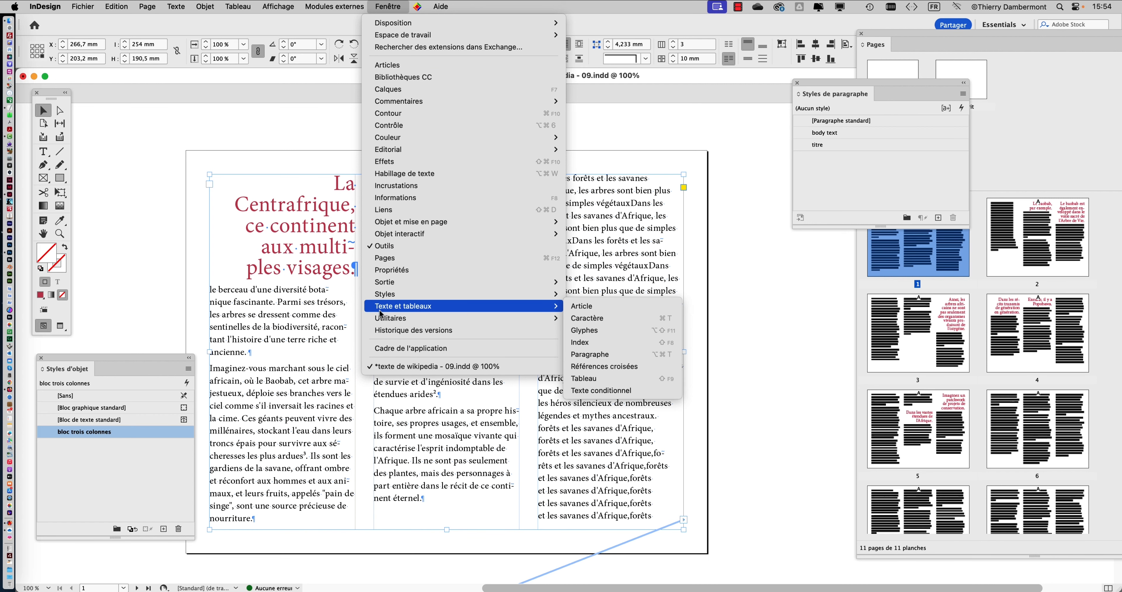
pyautogui.click(598, 310)
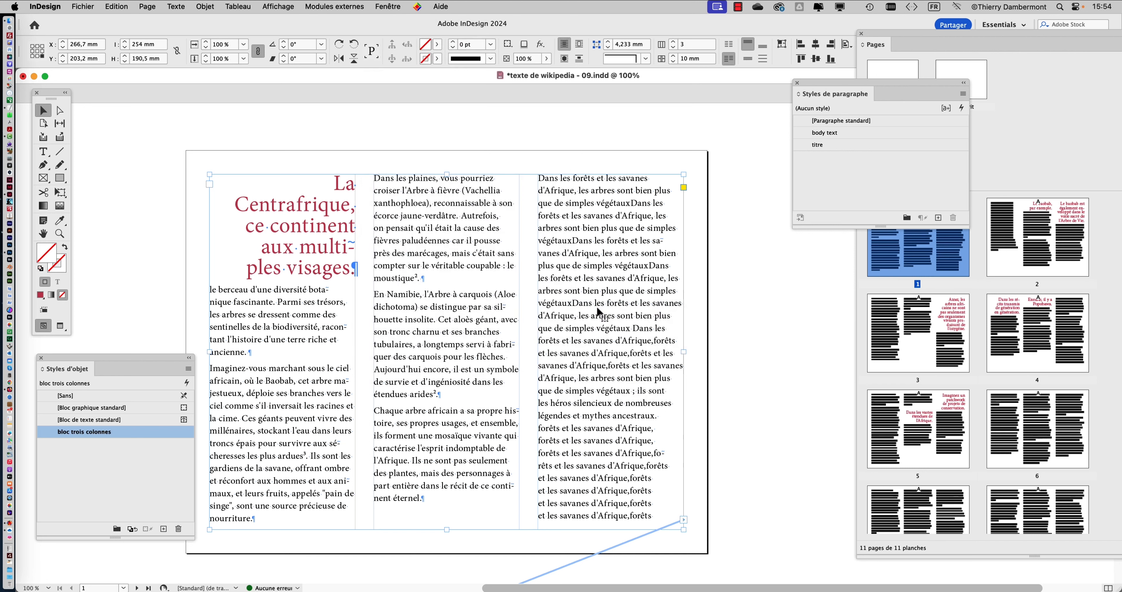
pyautogui.moveTo(413, 218); pyautogui.dragTo(732, 232)
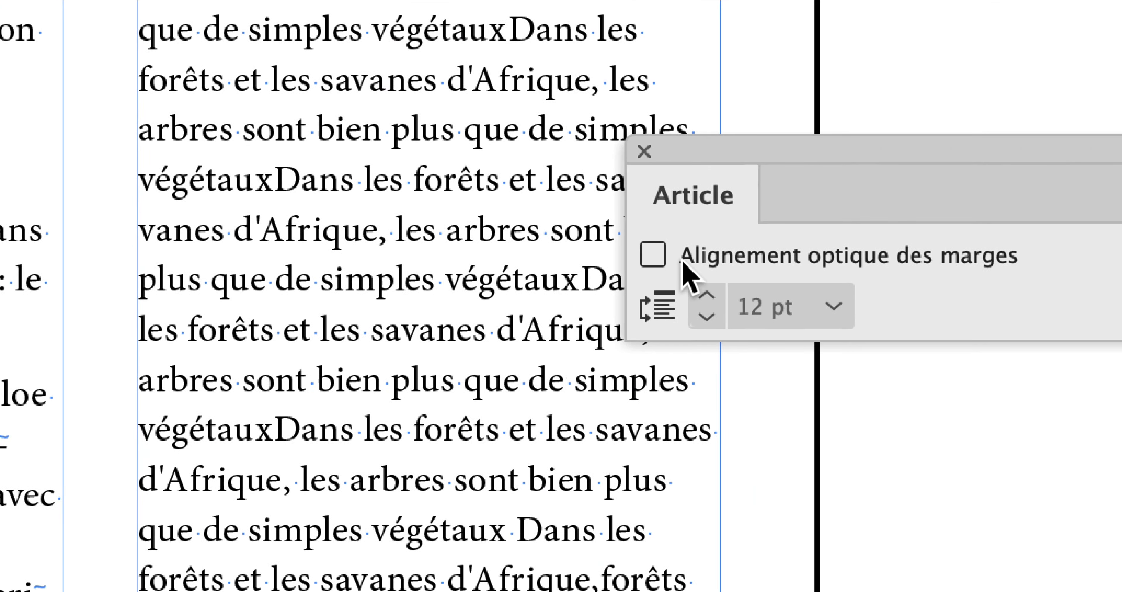
pyautogui.click(831, 469)
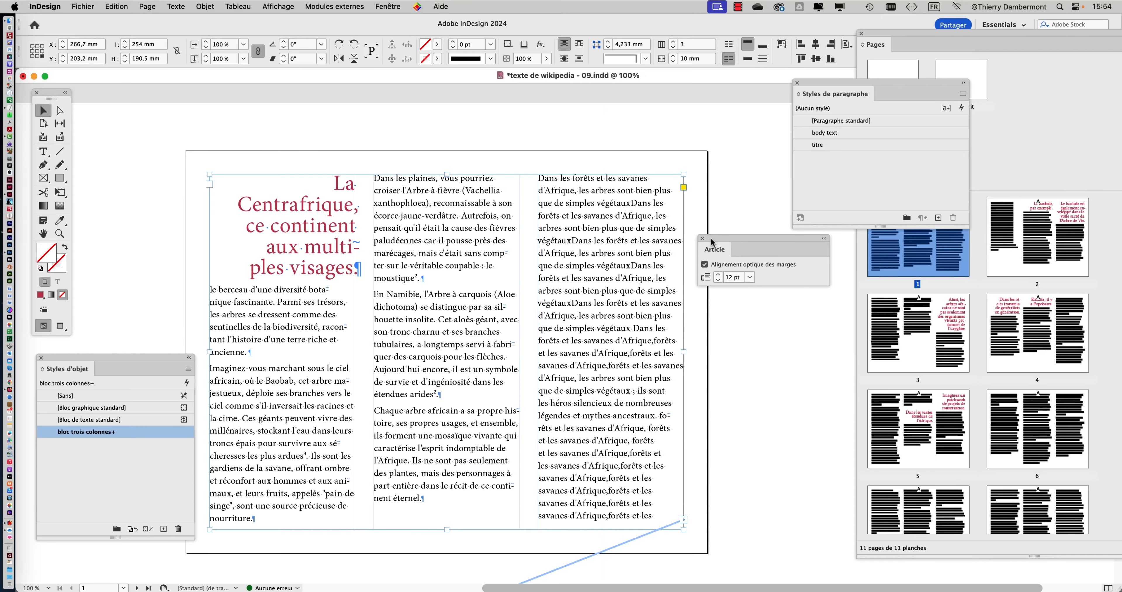
# Switch Alignement optique des marges off and back on repeatedly to compare the edges of the page 1 heading and columns.
pyautogui.click(719, 265)
pyautogui.click(719, 265)
pyautogui.click(718, 264)
pyautogui.scroll(3, 356, 216)
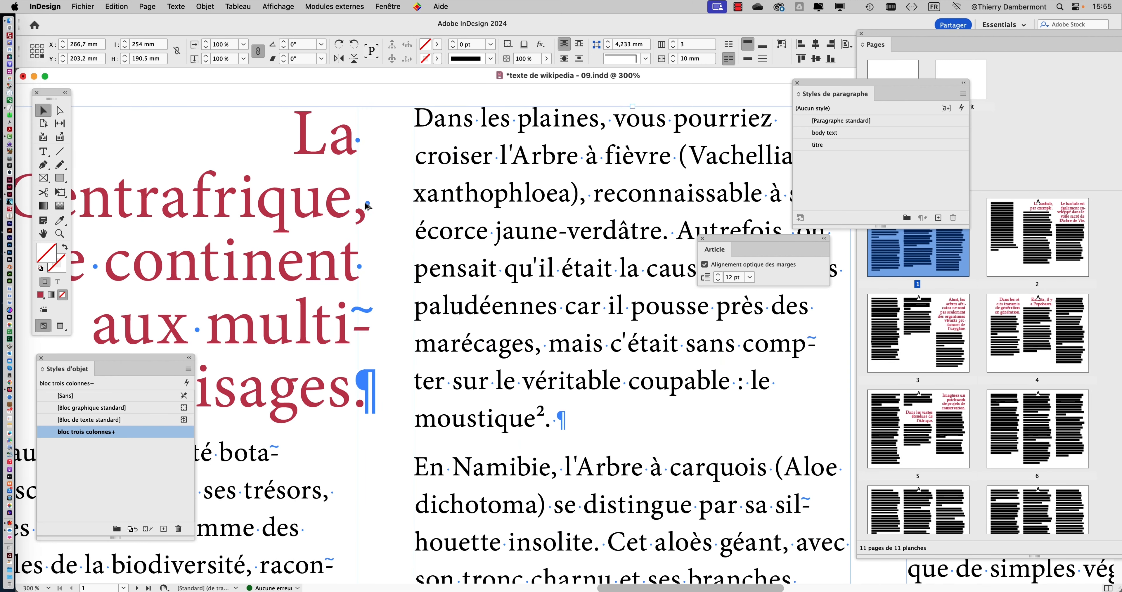
pyautogui.click(720, 267)
pyautogui.click(721, 267)
pyautogui.click(720, 266)
pyautogui.click(721, 267)
pyautogui.click(705, 265)
pyautogui.click(705, 265)
pyautogui.click(704, 264)
pyautogui.click(705, 265)
pyautogui.scroll(-1, 397, 326)
pyautogui.scroll(-2, 397, 326)
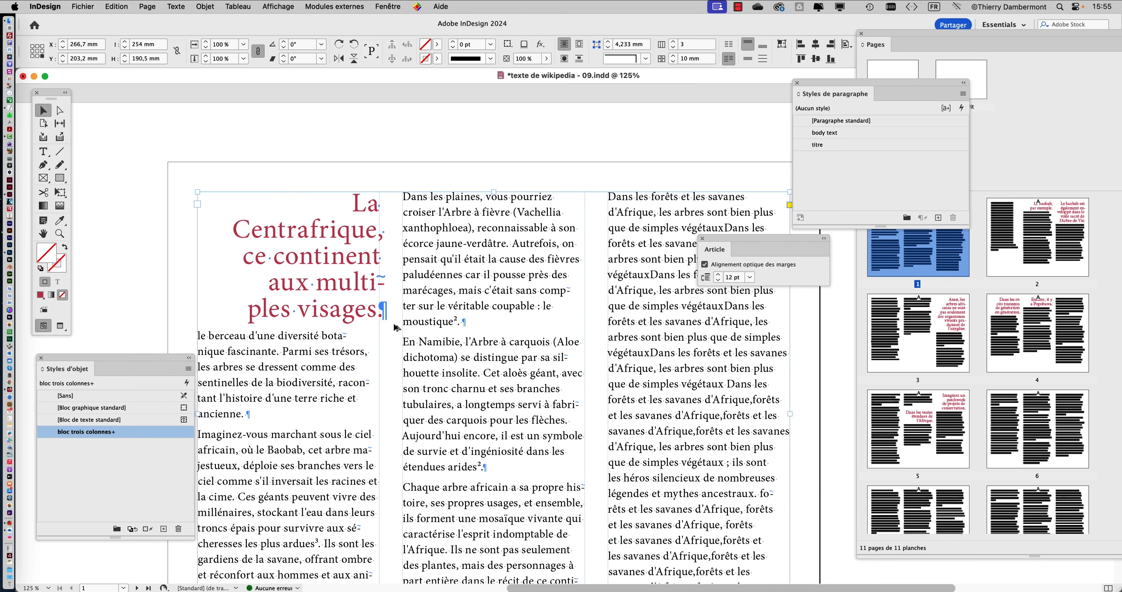
pyautogui.click(706, 264)
pyautogui.click(706, 265)
# Turn on the preview display, deselect the text frame and examine the optically aligned column edges close up.
pyautogui.click(59, 326)
pyautogui.click(161, 294)
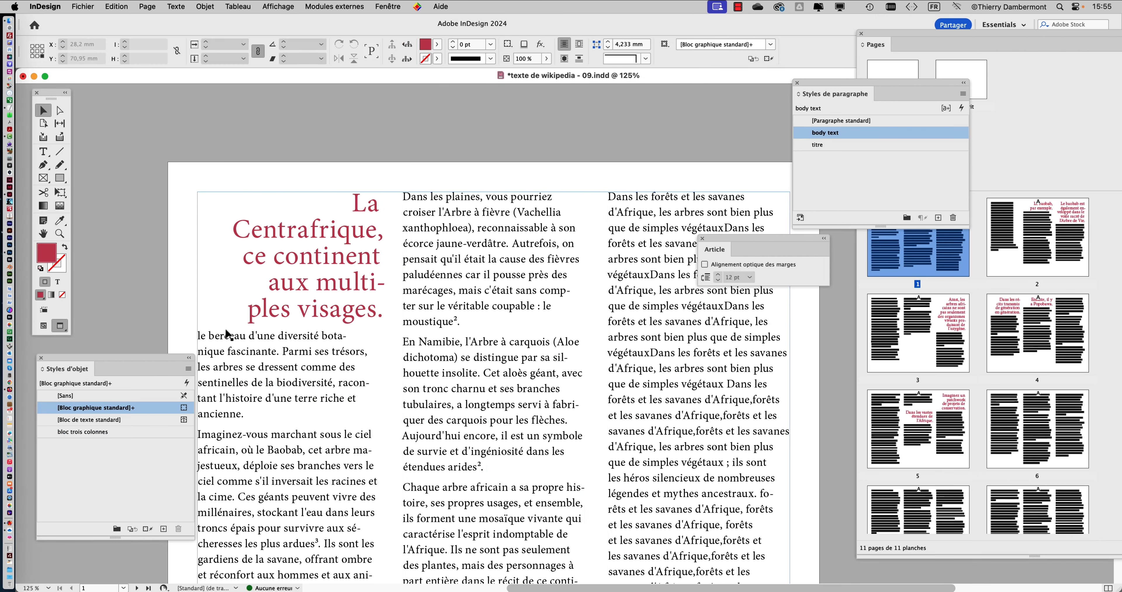
pyautogui.press('super+2')
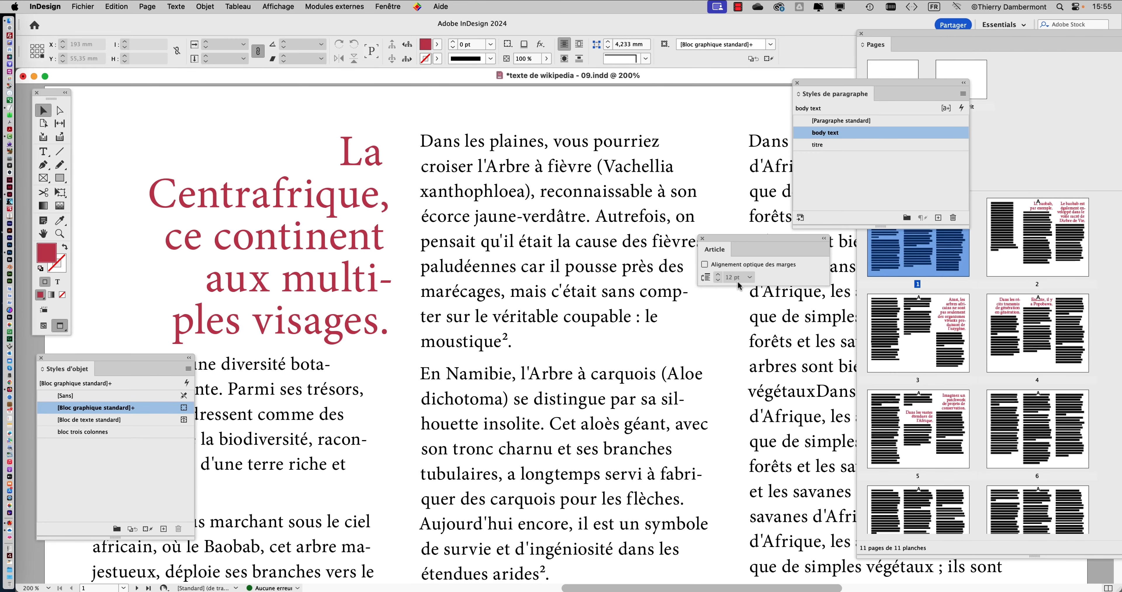
pyautogui.press('super+minus')
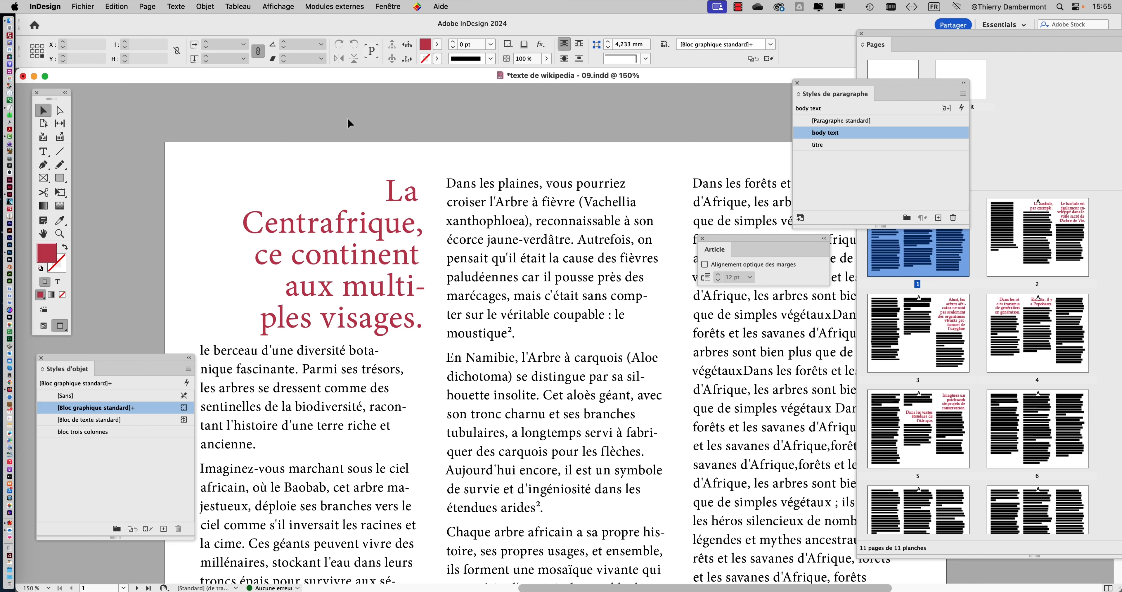
pyautogui.press('super+minus')
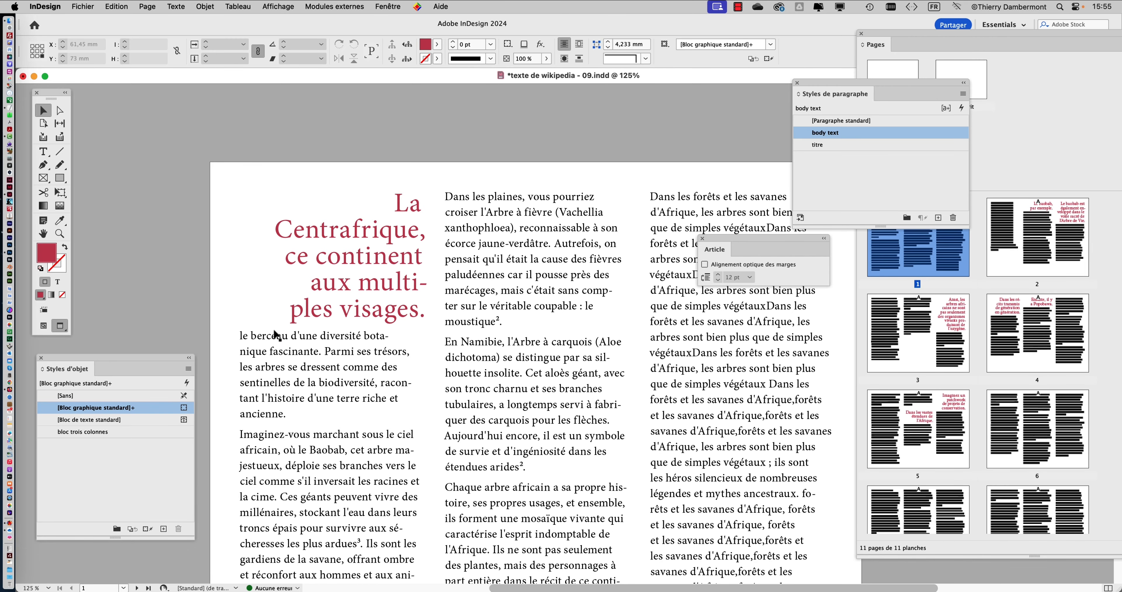
# Reselect the page 1 text frame and compare its text with Alignement optique des marges off and on in preview.
pyautogui.click(378, 271)
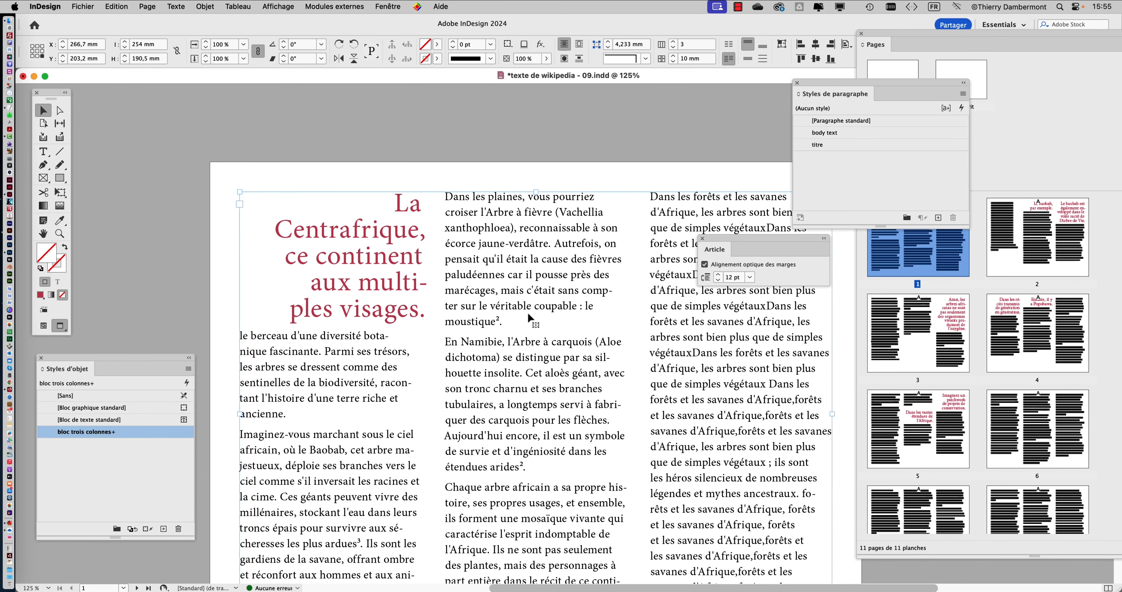
pyautogui.click(704, 264)
pyautogui.click(704, 265)
pyautogui.click(704, 265)
# Select the text frames on pages 2, 4 and 5 in turn to check their Alignement optique des marges setting.
pyautogui.press('super+minus')
pyautogui.press('super+minus')
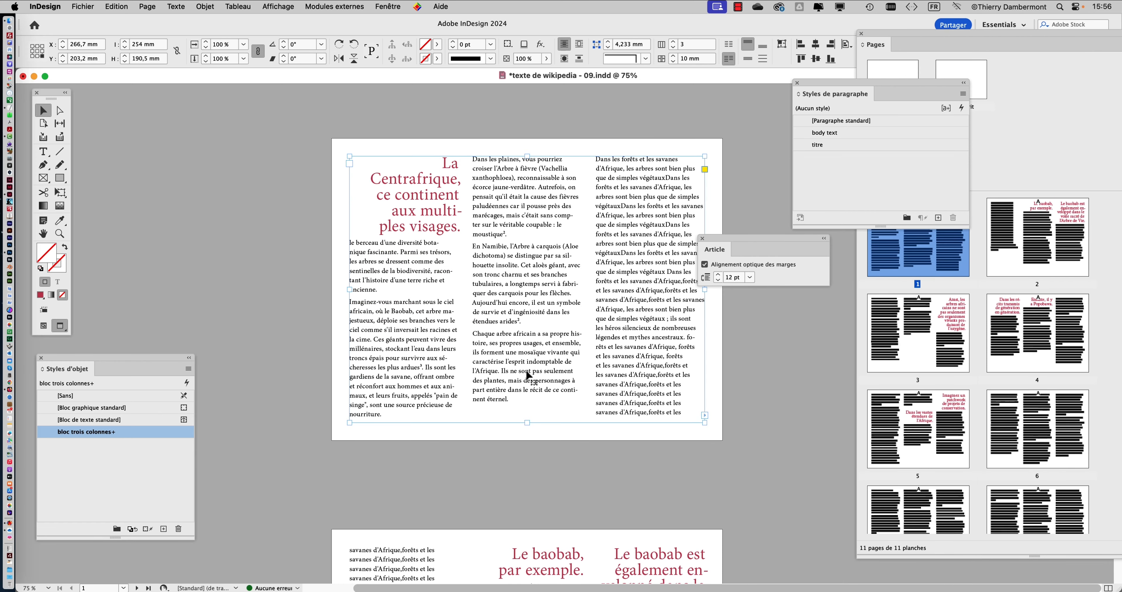
pyautogui.scroll(-3, 527, 373)
pyautogui.click(665, 516)
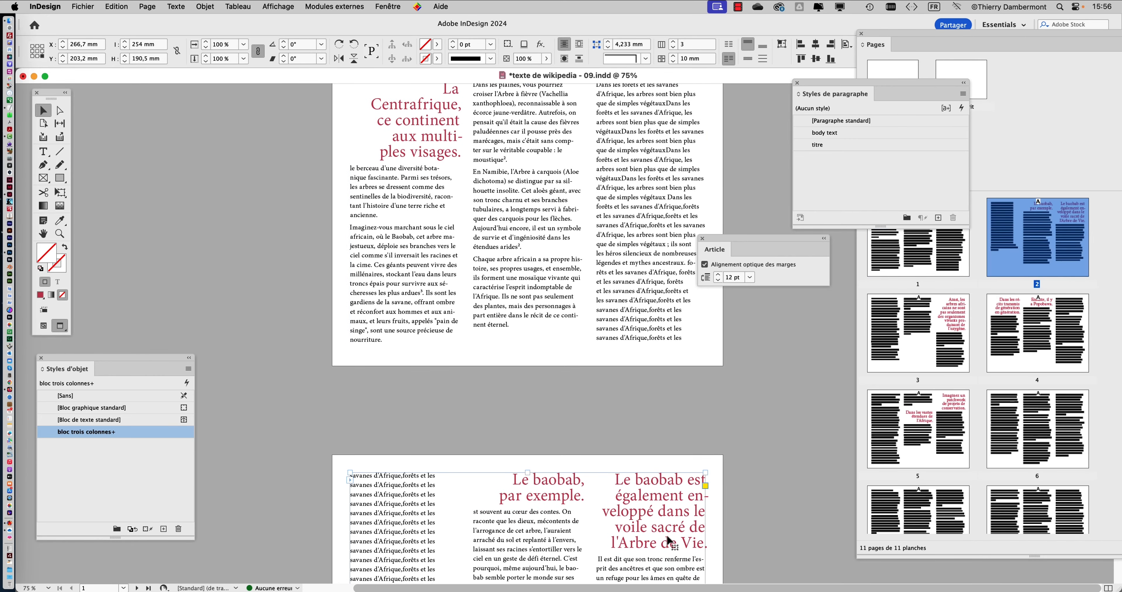
pyautogui.scroll(-4, 672, 433)
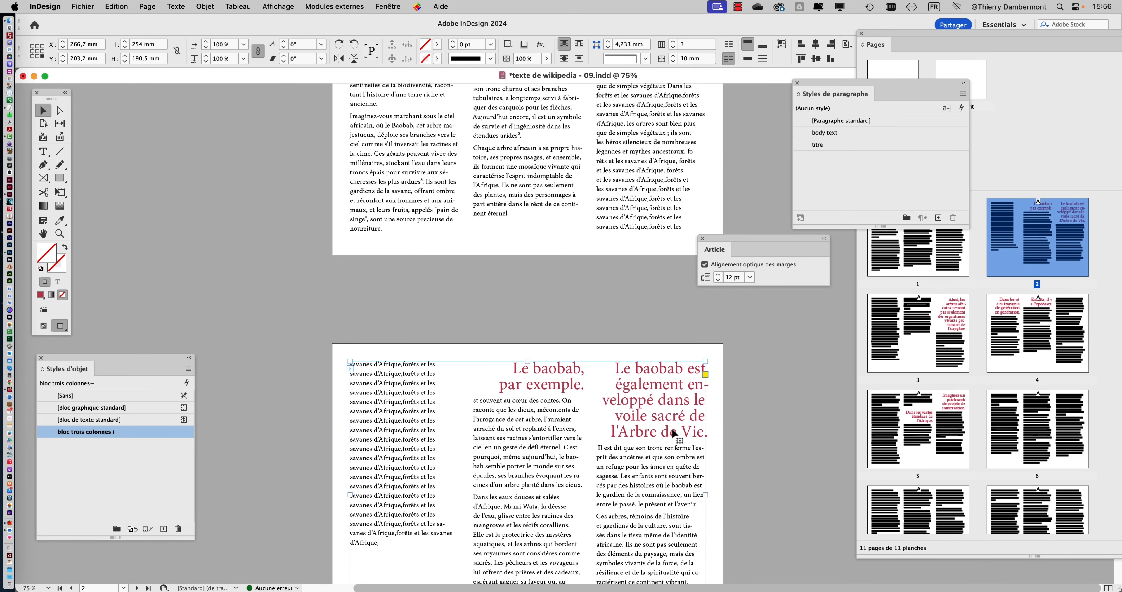
pyautogui.scroll(-10, 671, 427)
pyautogui.click(658, 514)
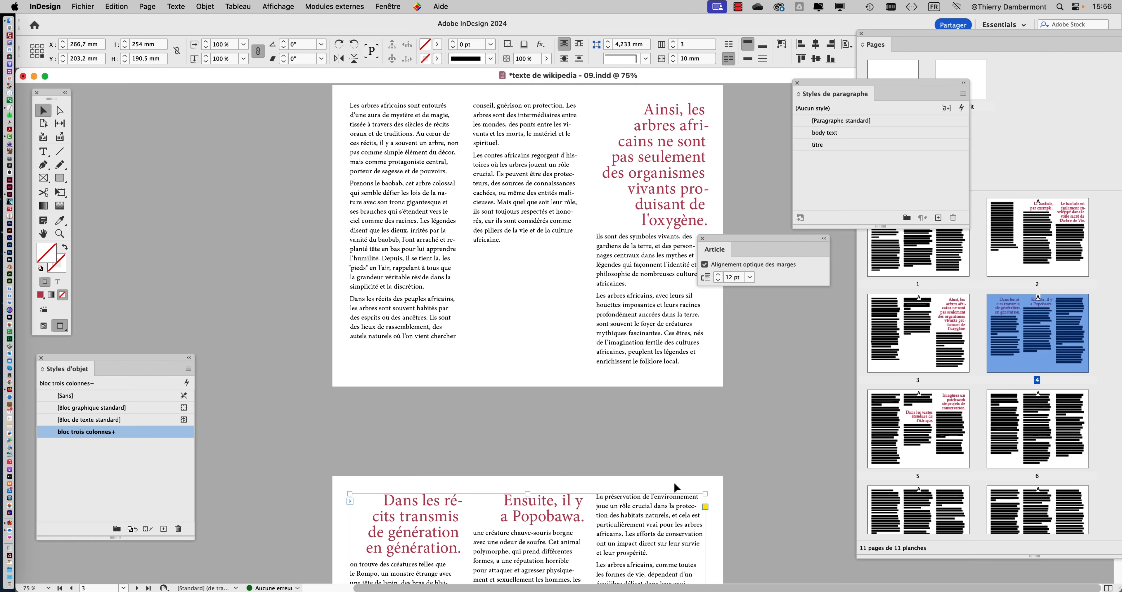
pyautogui.scroll(-20, 674, 481)
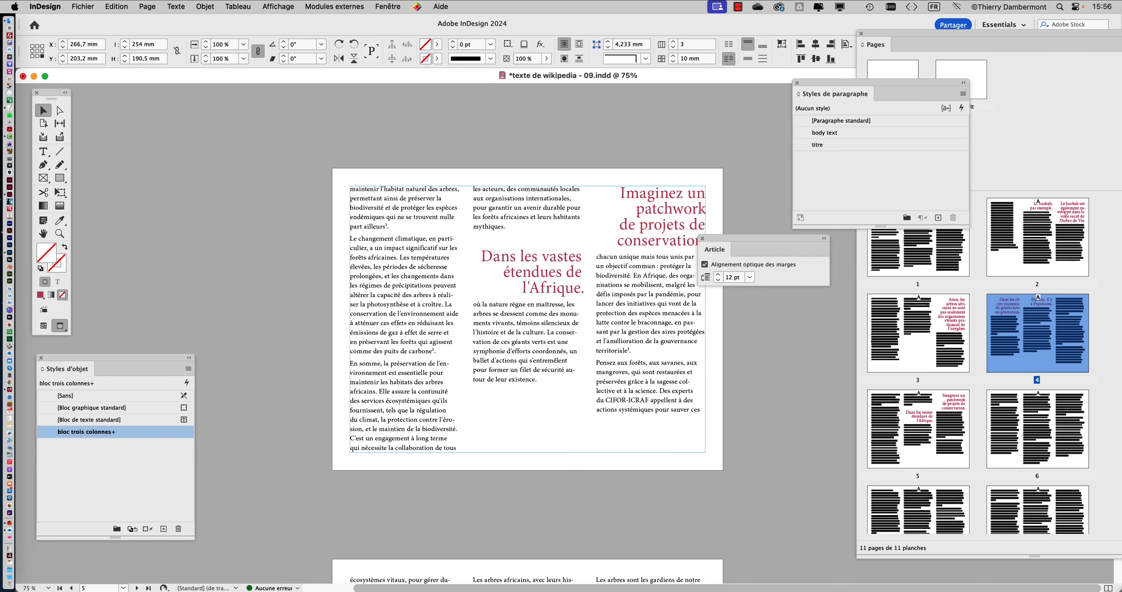
pyautogui.click(661, 404)
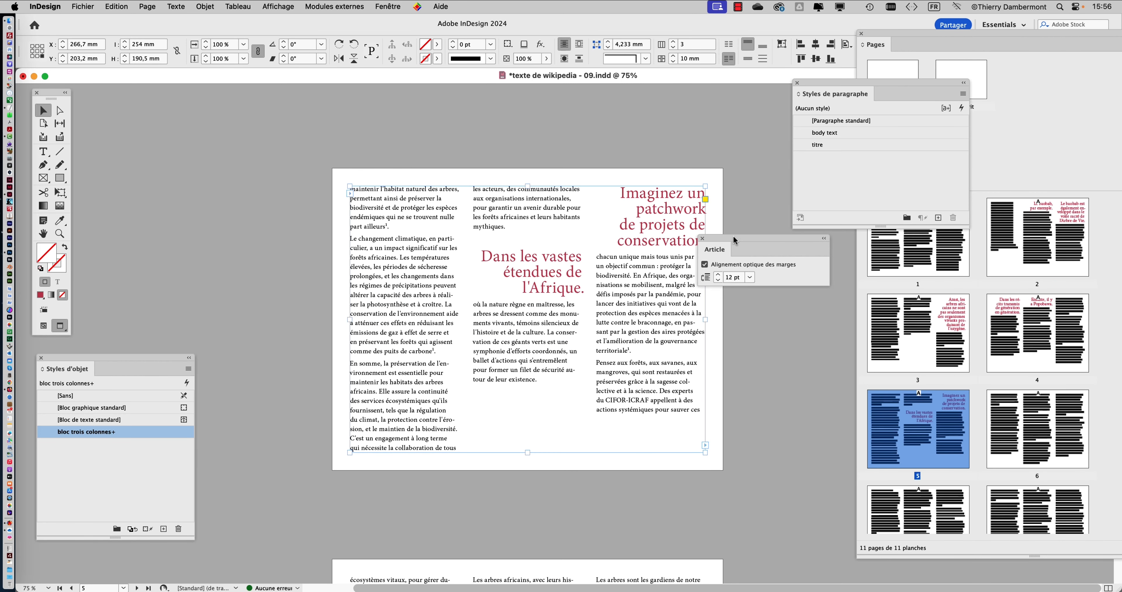
# Move the Article panel clear of the page 5 text and examine the "Dans les vastes étendues de l'Afrique." heading's edge close up.
pyautogui.moveTo(734, 240); pyautogui.dragTo(797, 258)
pyautogui.scroll(3, 583, 295)
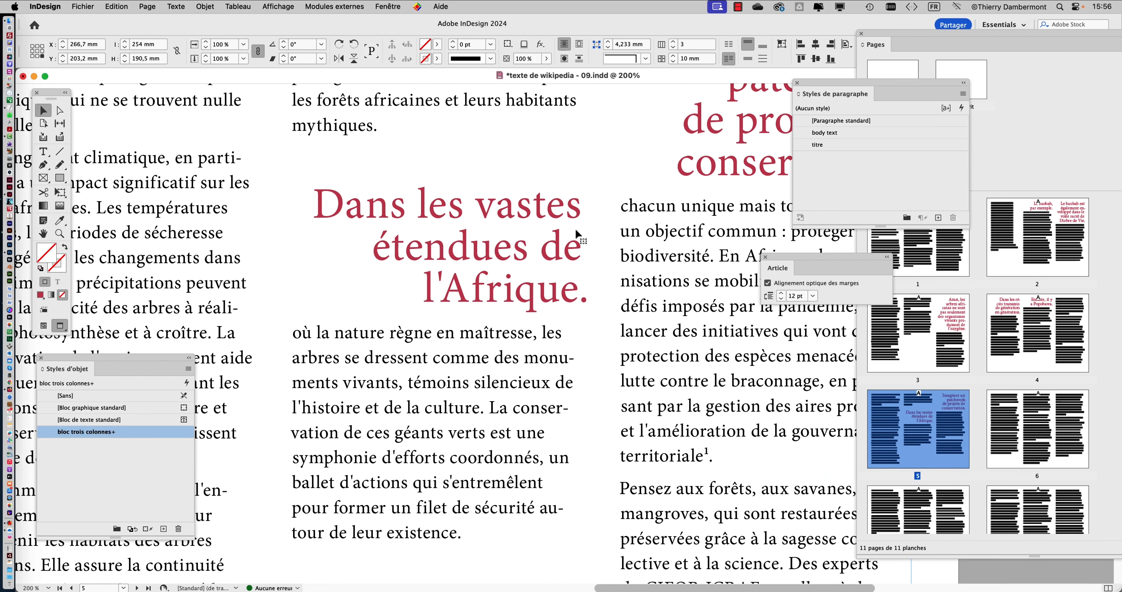
pyautogui.scroll(-3, 575, 344)
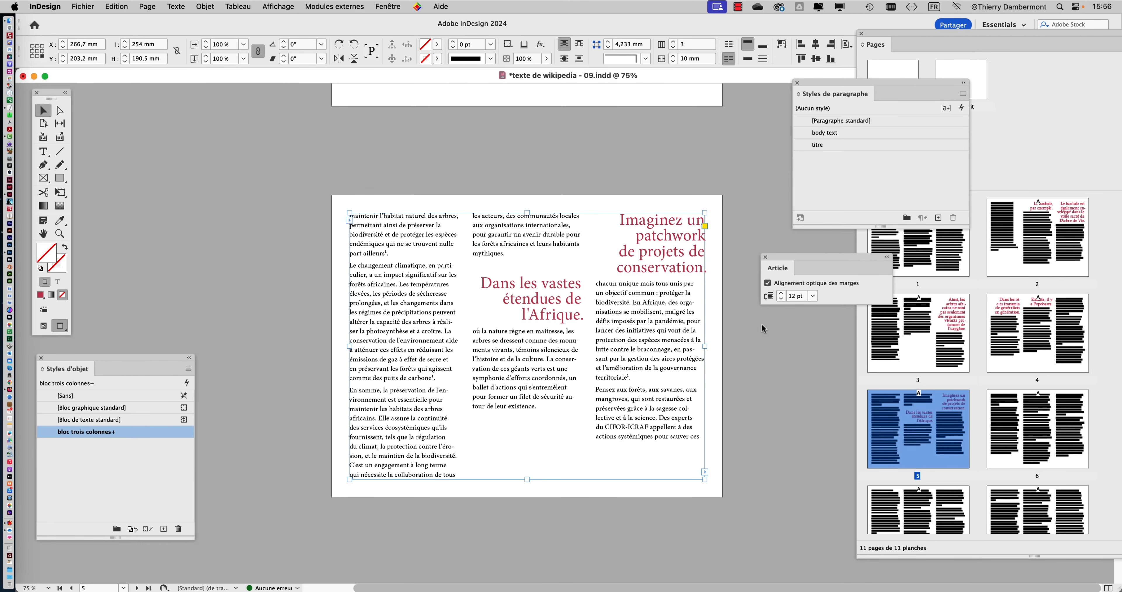
pyautogui.moveTo(796, 258); pyautogui.dragTo(807, 261)
# Save the document under the new name "texte de wikipedia - 10.indd" in the same folder.
pyautogui.click(85, 7)
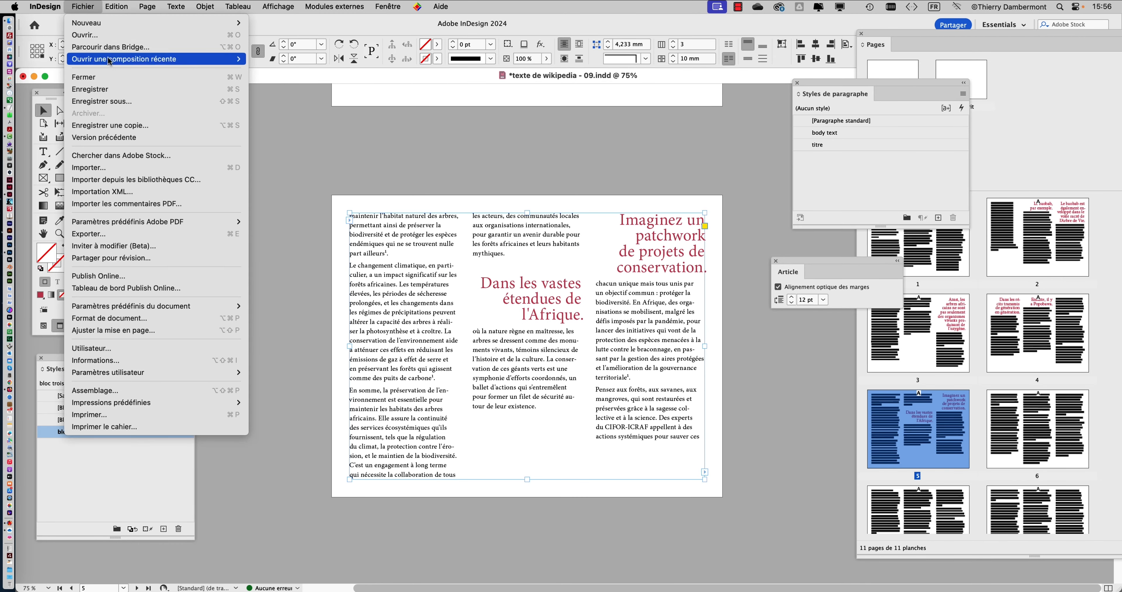
pyautogui.click(123, 101)
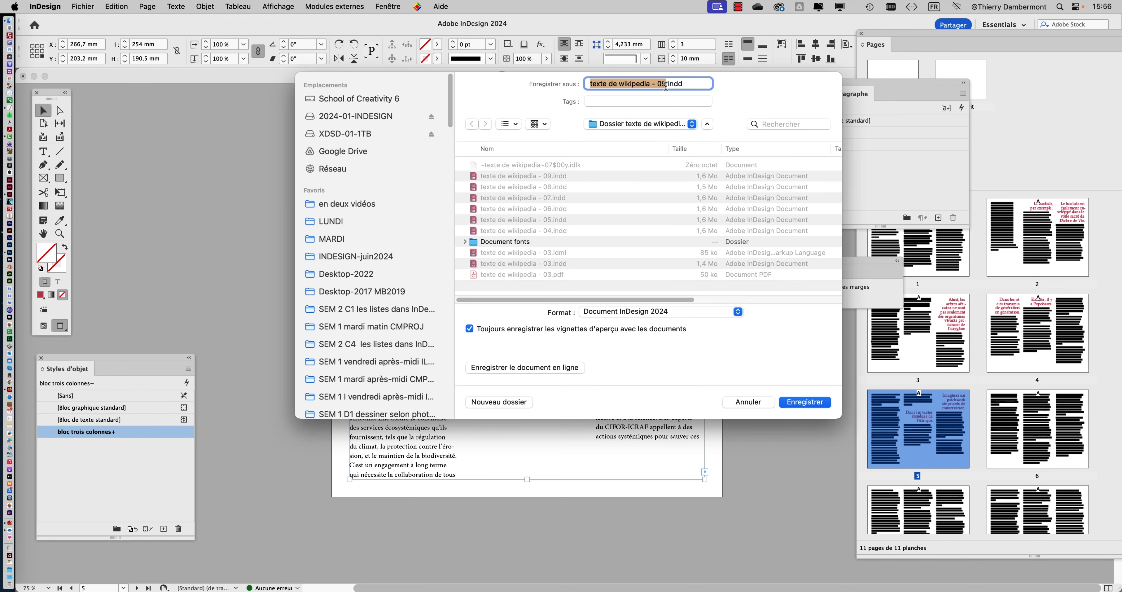
pyautogui.click(665, 85)
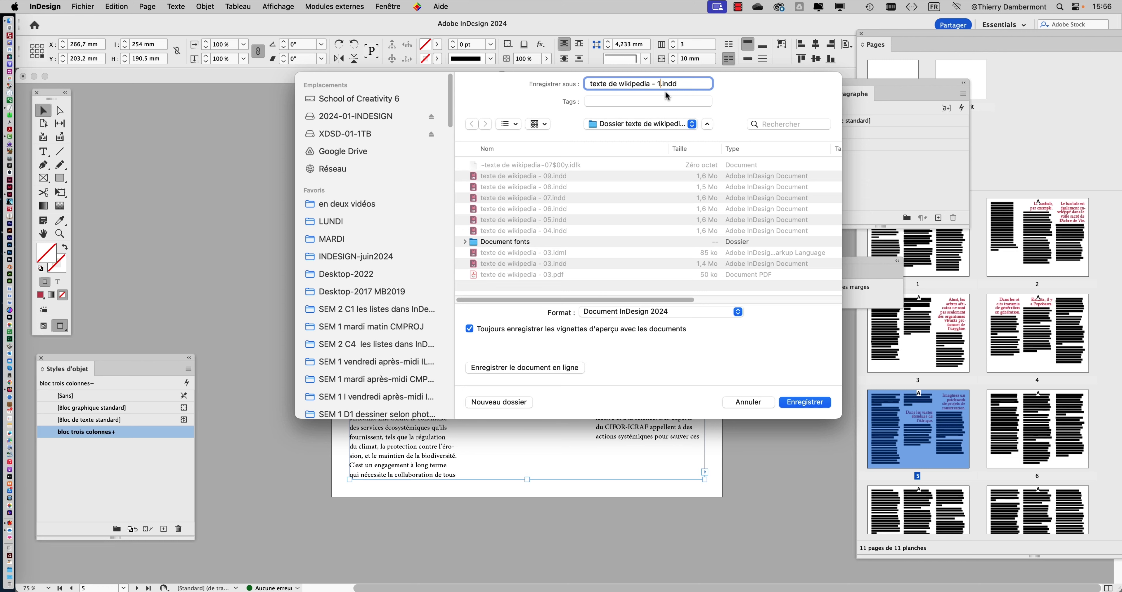
pyautogui.click(828, 403)
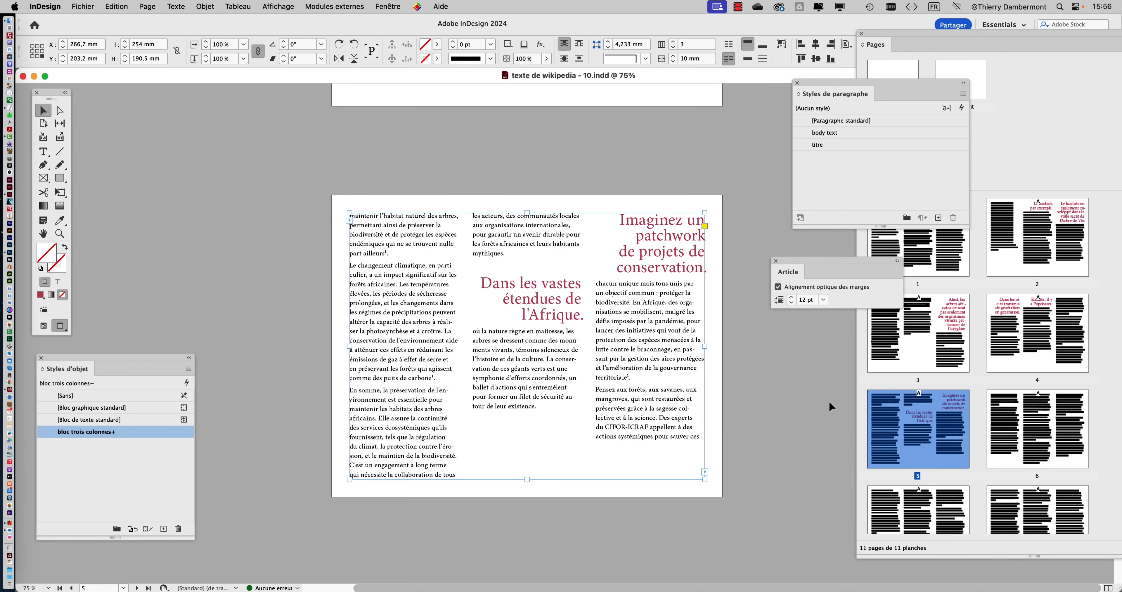
# Deselect the page 5 text frame and examine the heading and three columns of page 1 at 100 %.
pyautogui.click(627, 180)
pyautogui.scroll(20, 589, 287)
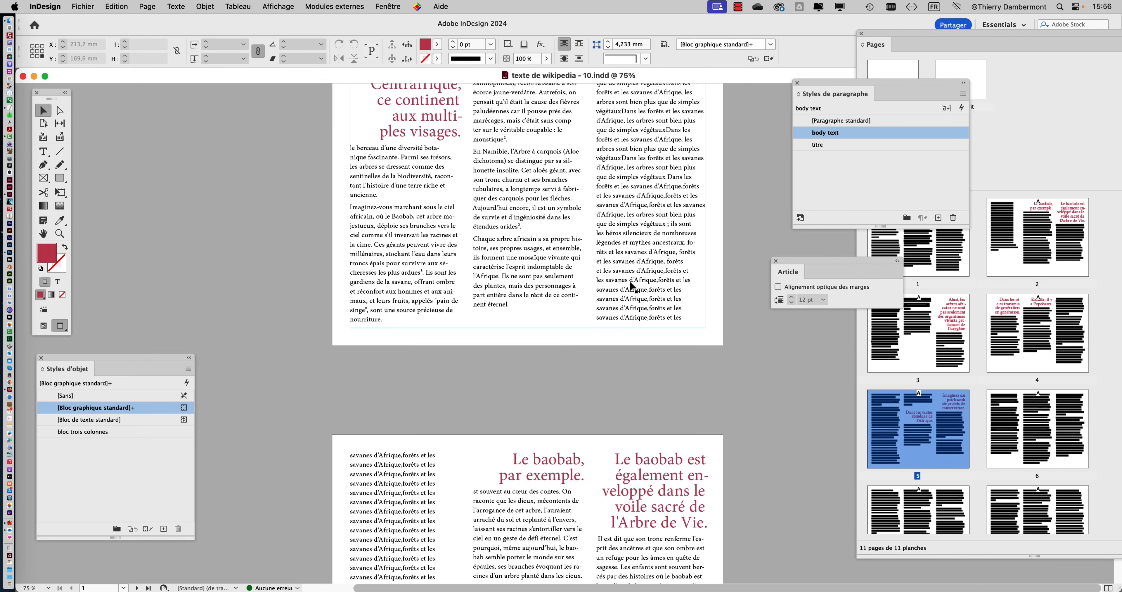
pyautogui.scroll(2, 313, 216)
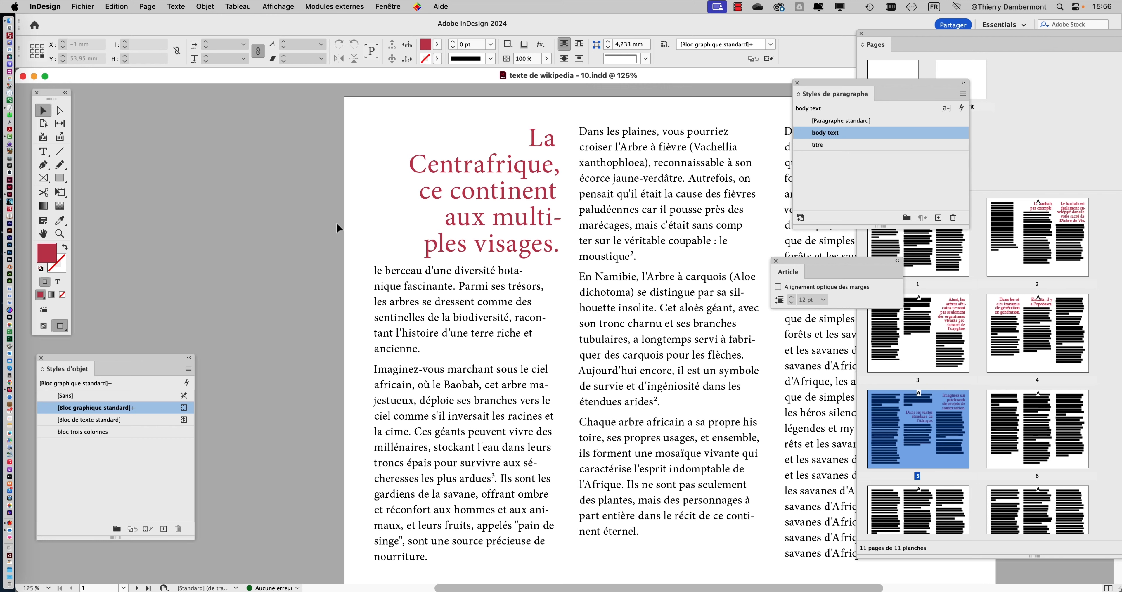
pyautogui.click(44, 234)
pyautogui.moveTo(647, 341); pyautogui.dragTo(477, 346)
pyautogui.scroll(-1, 489, 350)
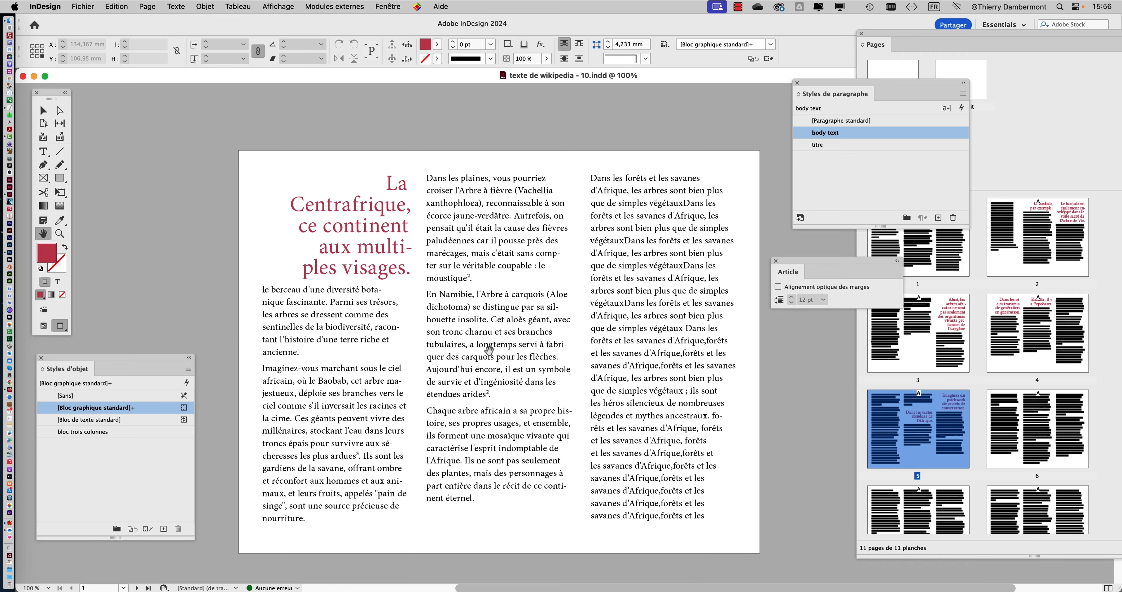
pyautogui.moveTo(596, 345); pyautogui.dragTo(602, 298)
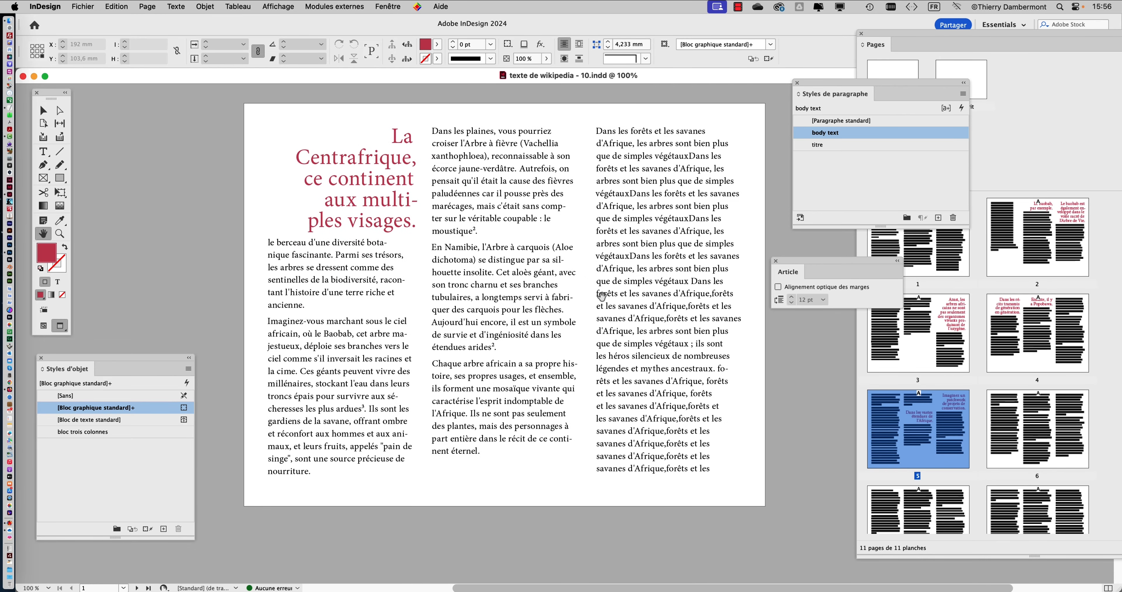